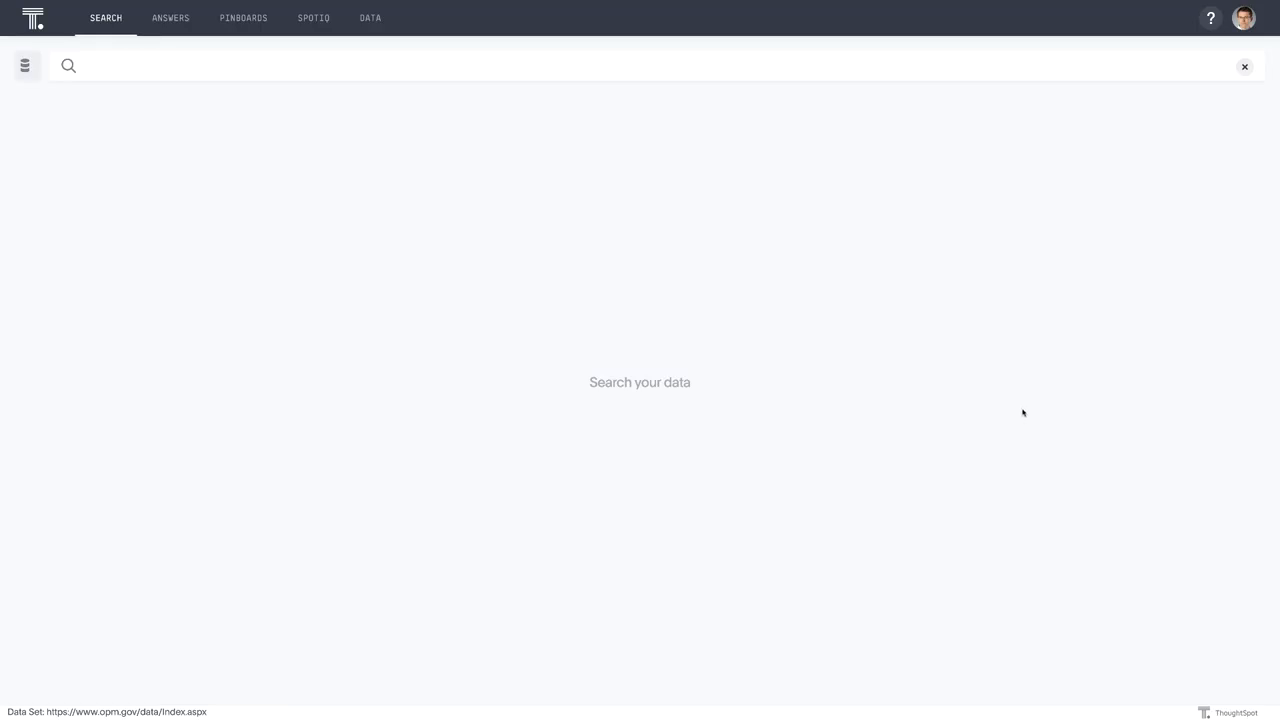
Search the workforce data for covid-19 cases cumulative, daily, by state
click(253, 64)
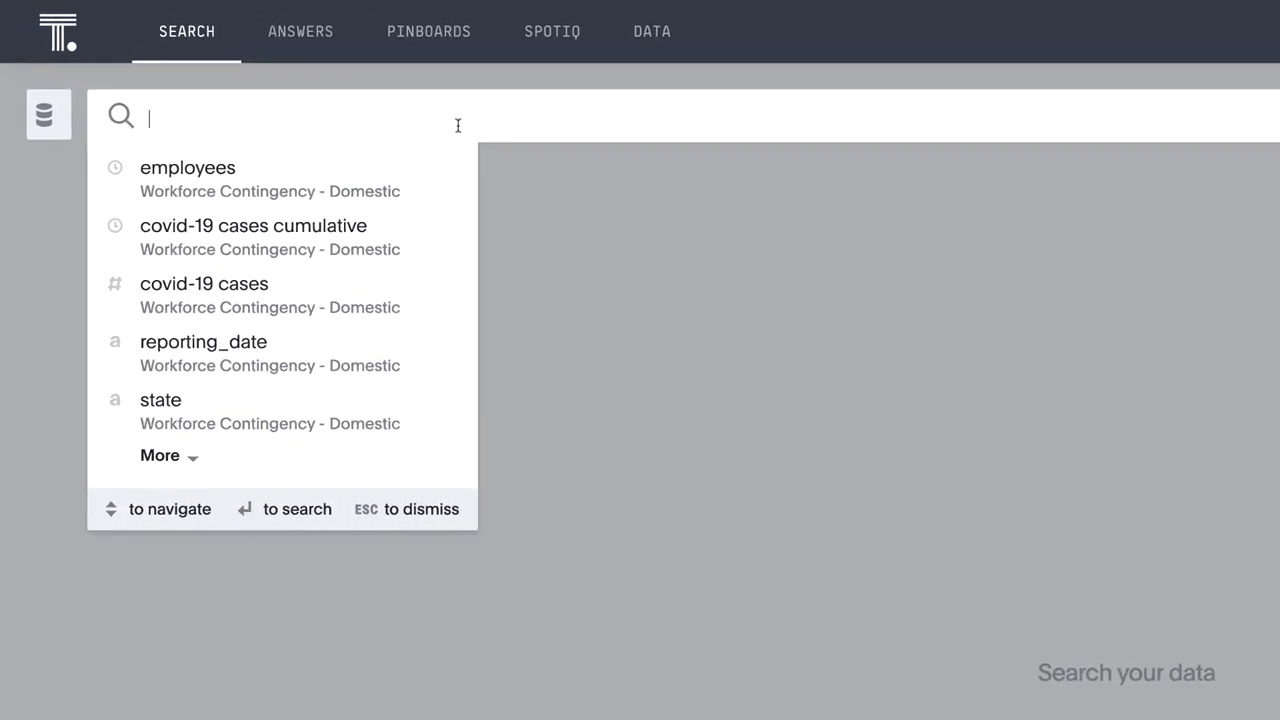
text(co)
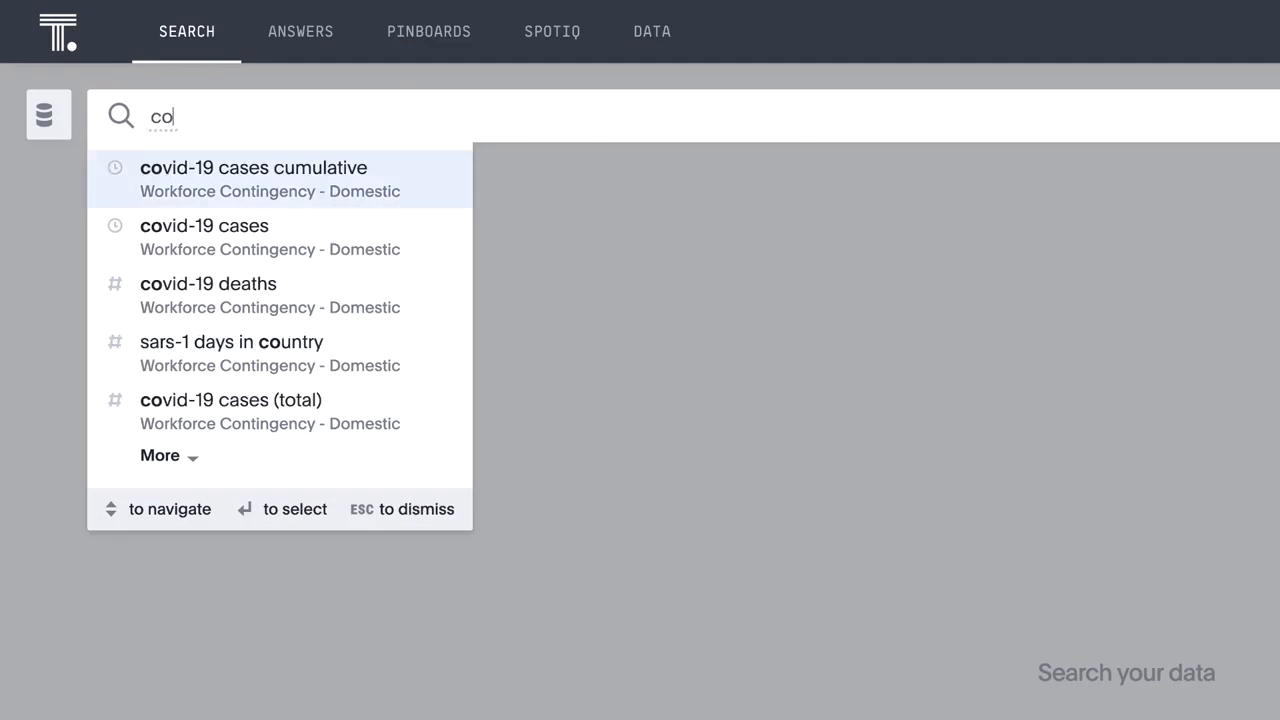
key(Return)
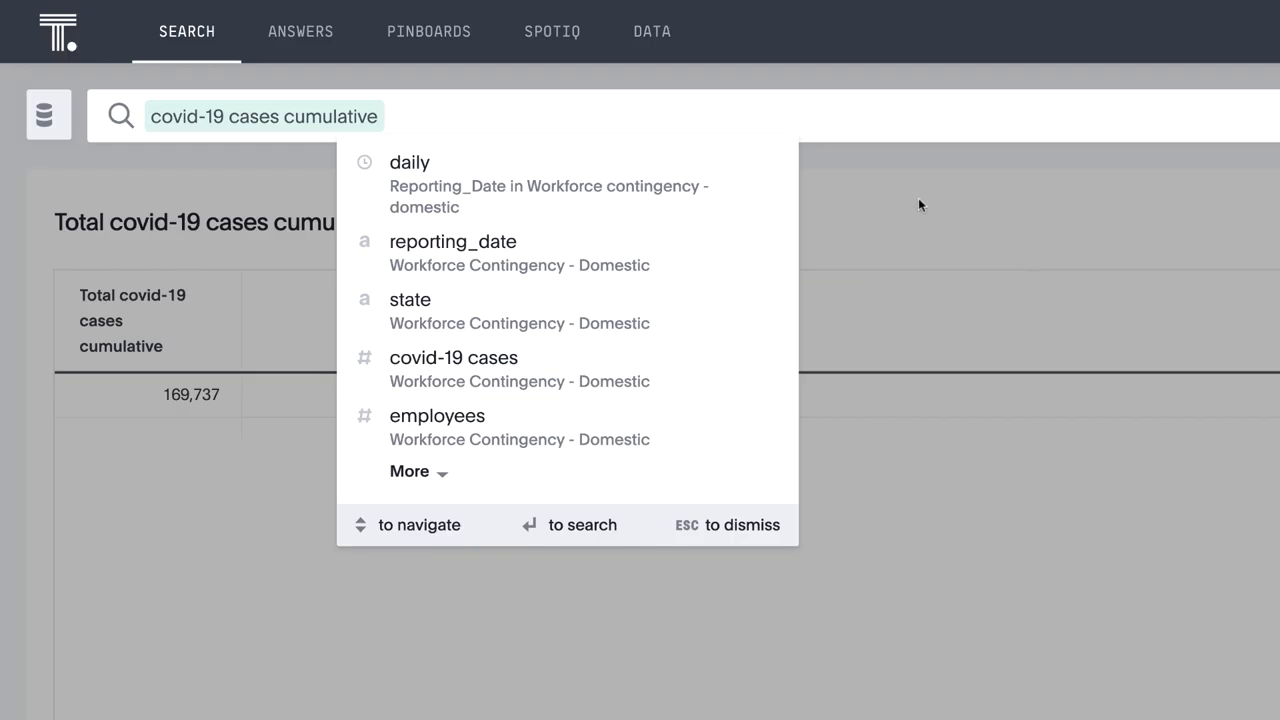
text(da)
key(Return)
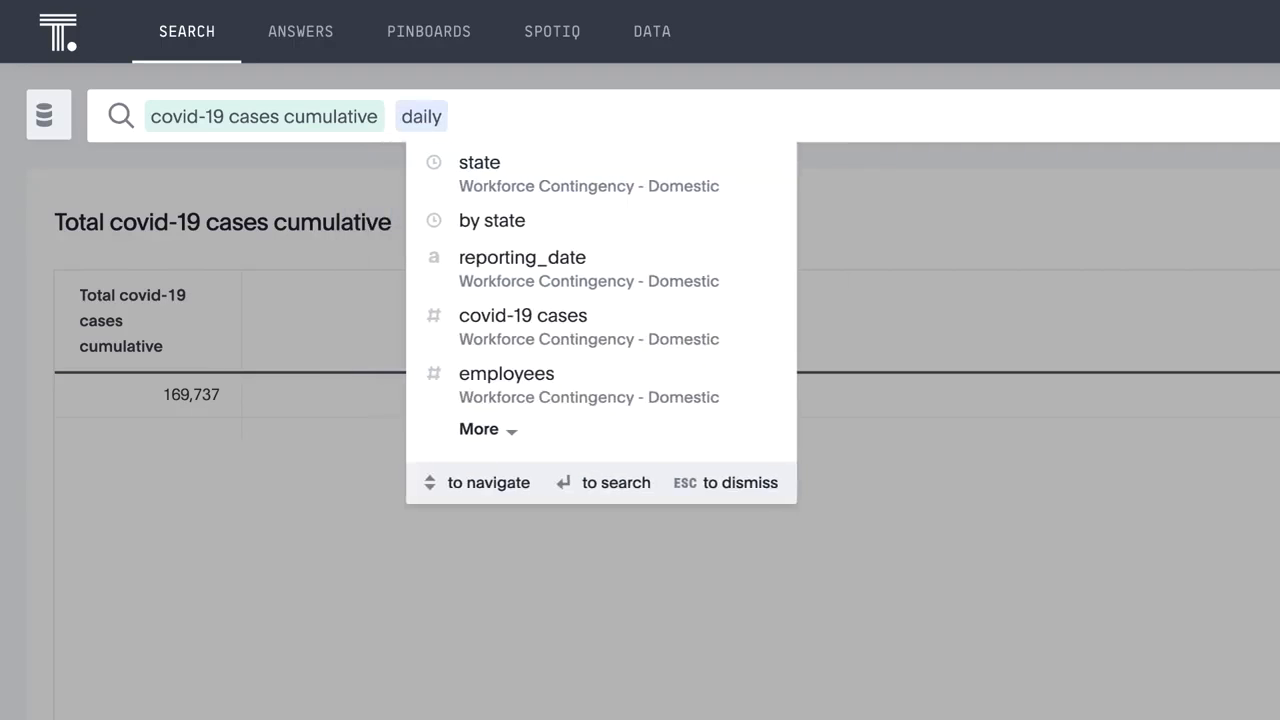
text(by sta)
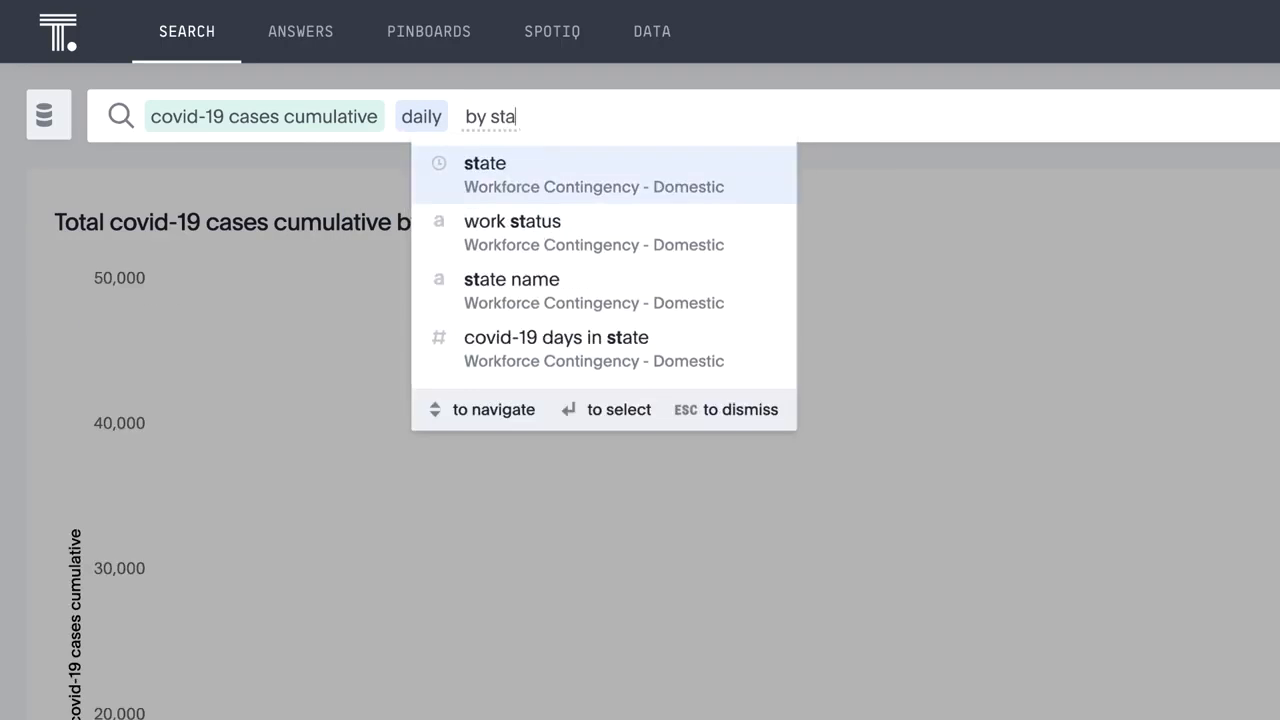
key(Return)
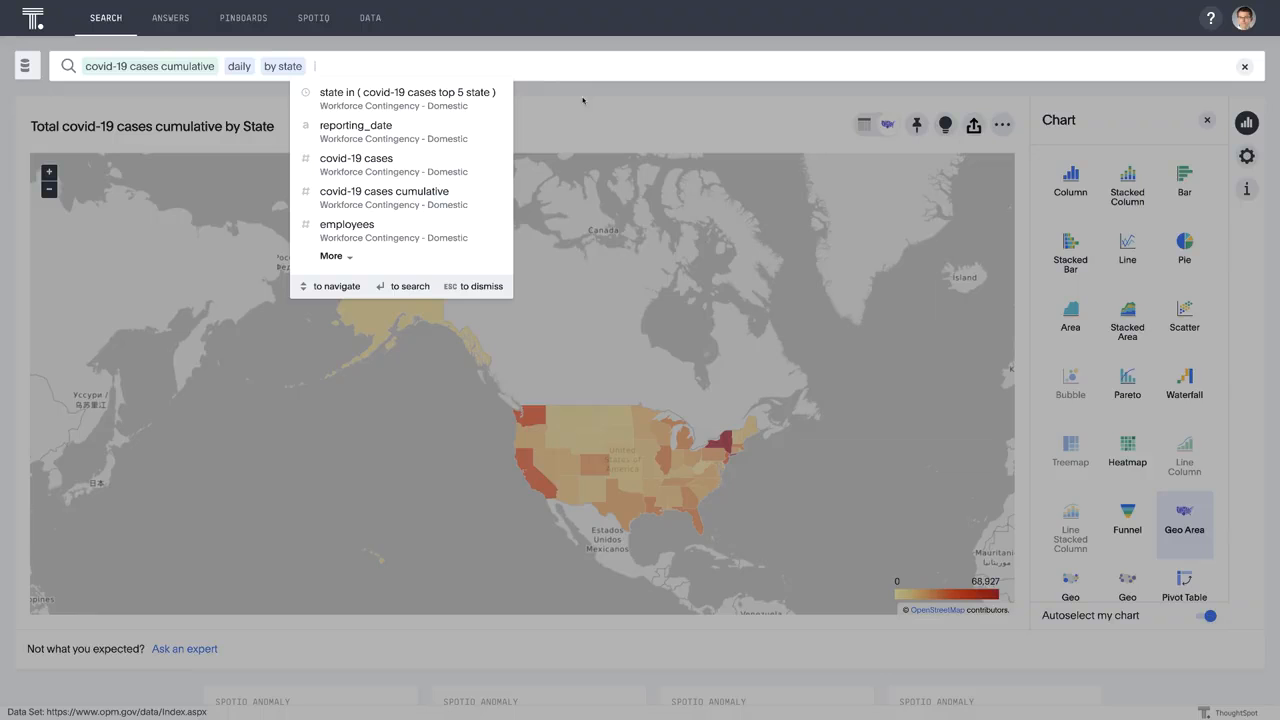
Restrict the search with "state in ( covid-19 cases state top 5)" and "last 14 days"
text(state in )
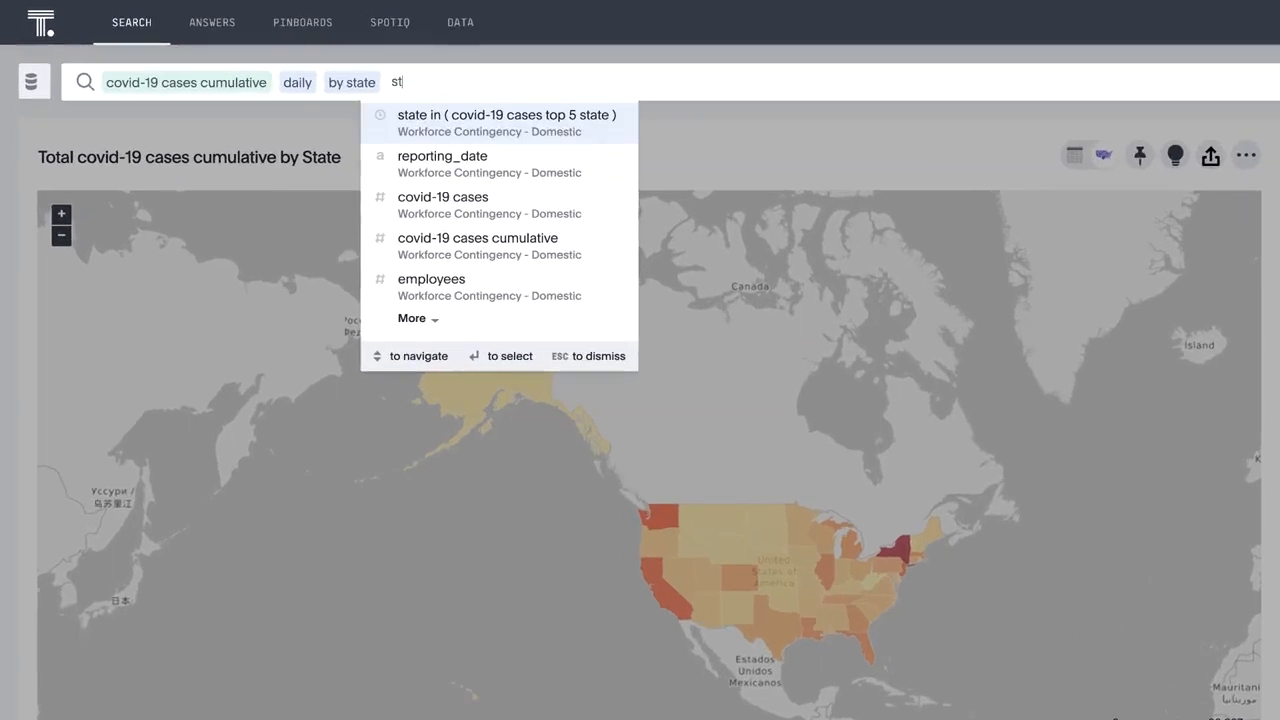
text(()
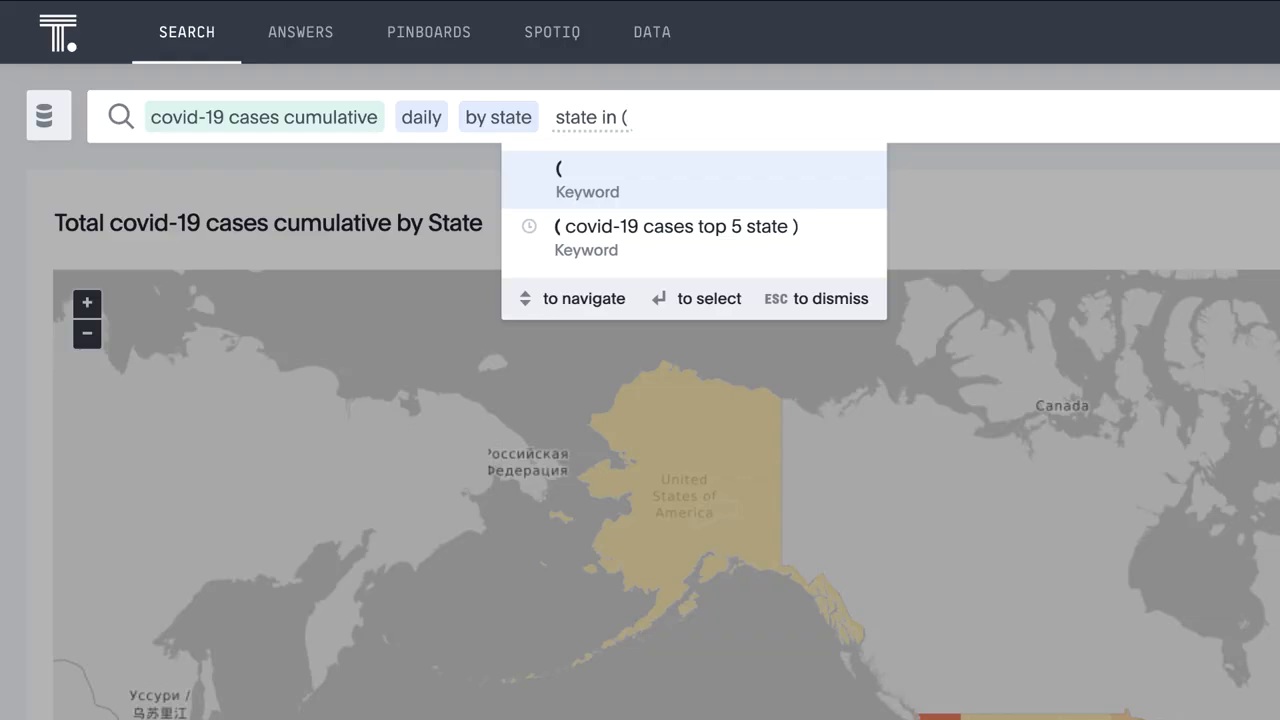
text(covid)
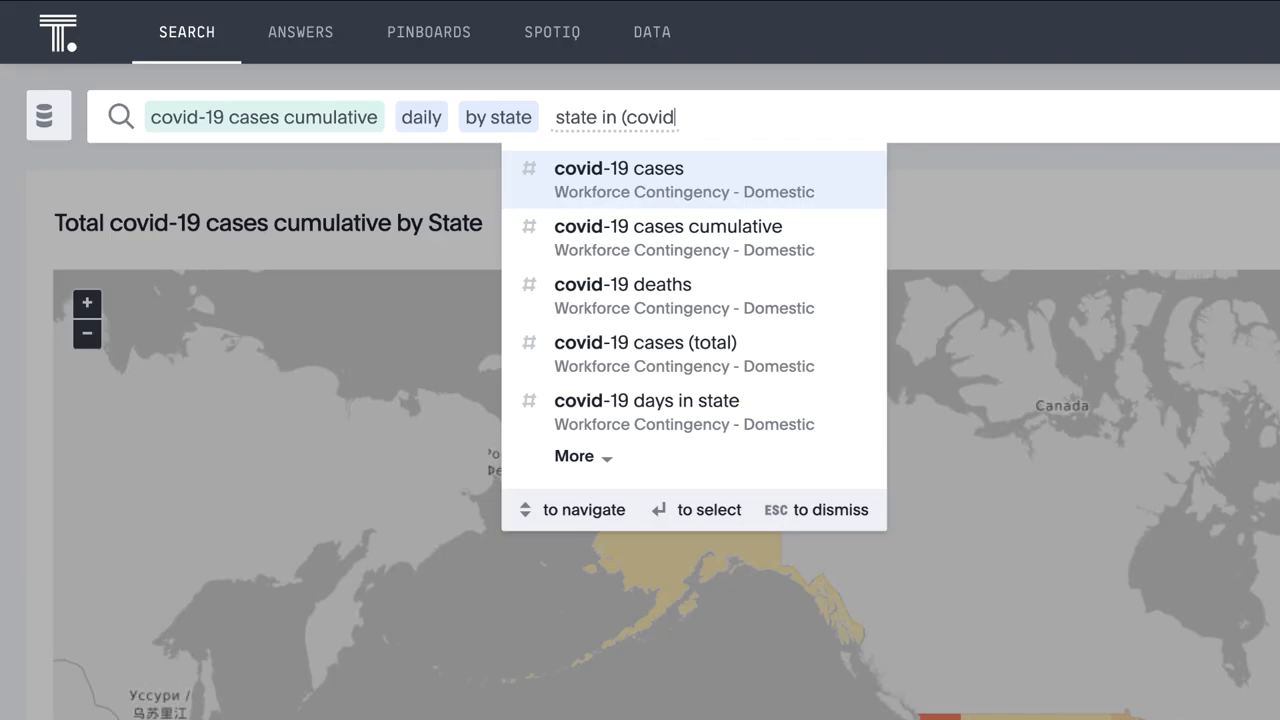
key(Return)
text(state )
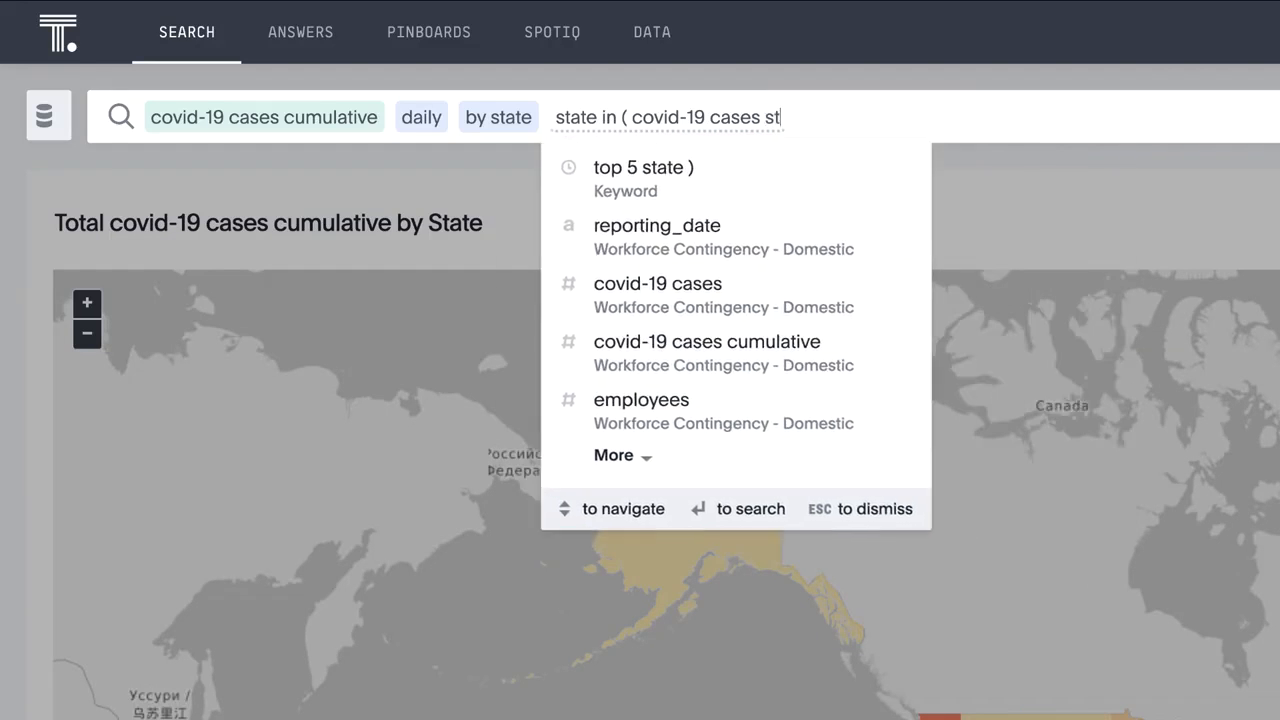
text(top )
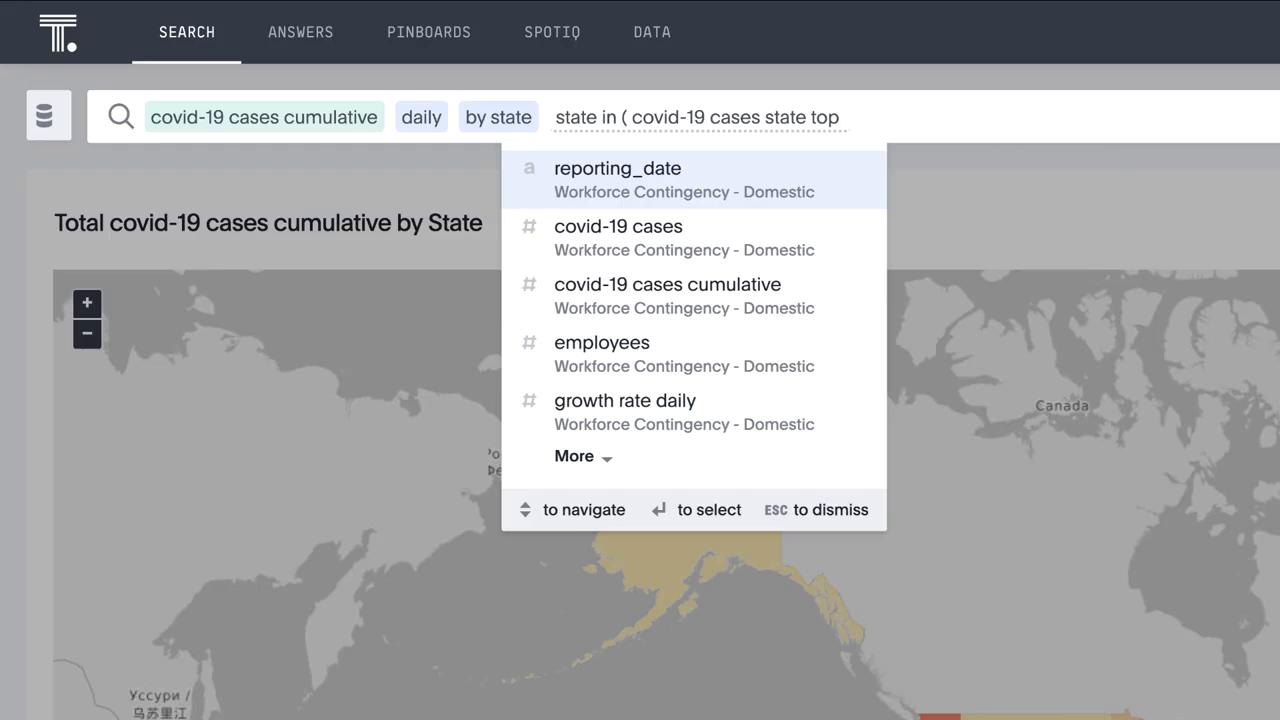
text(5) last )
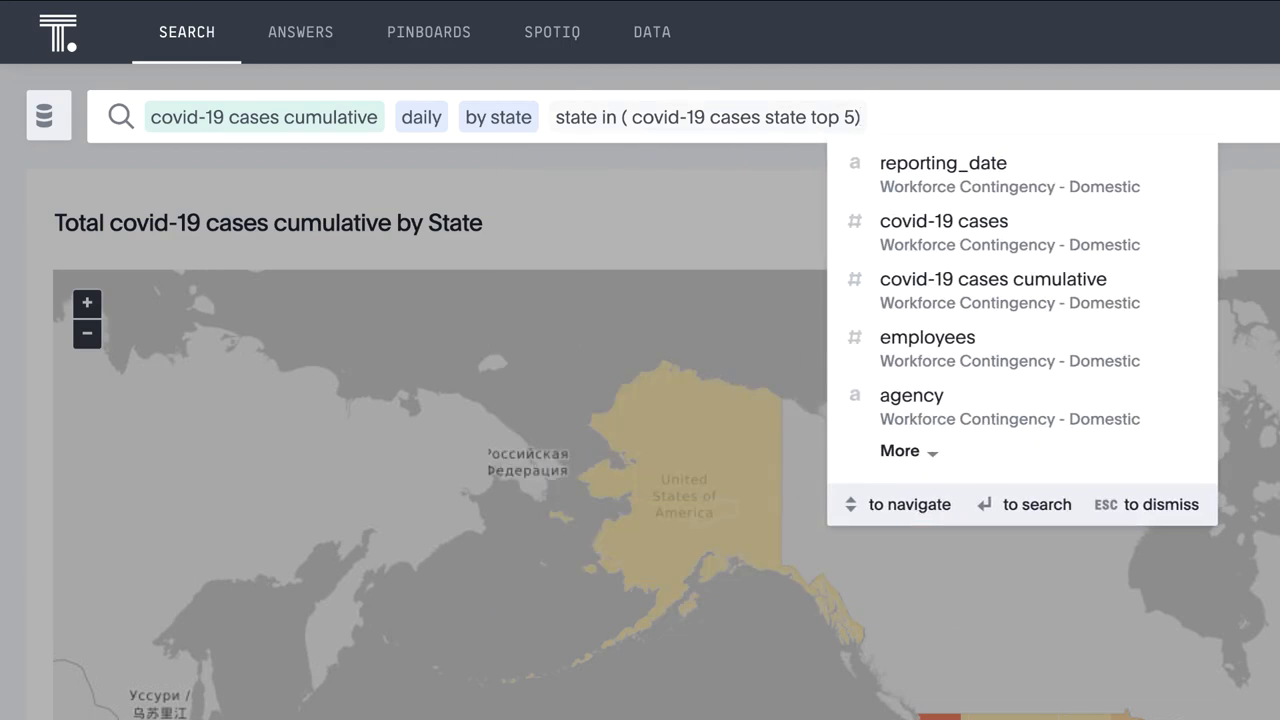
text(14 days)
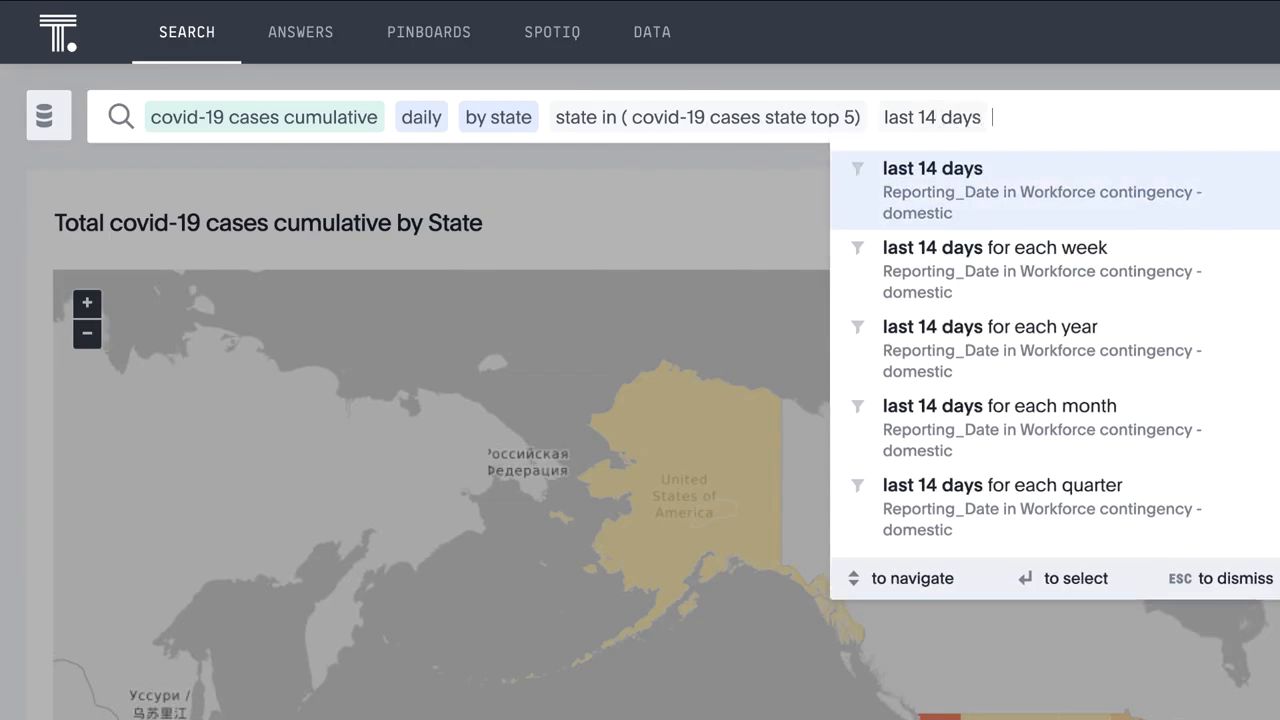
key(Return)
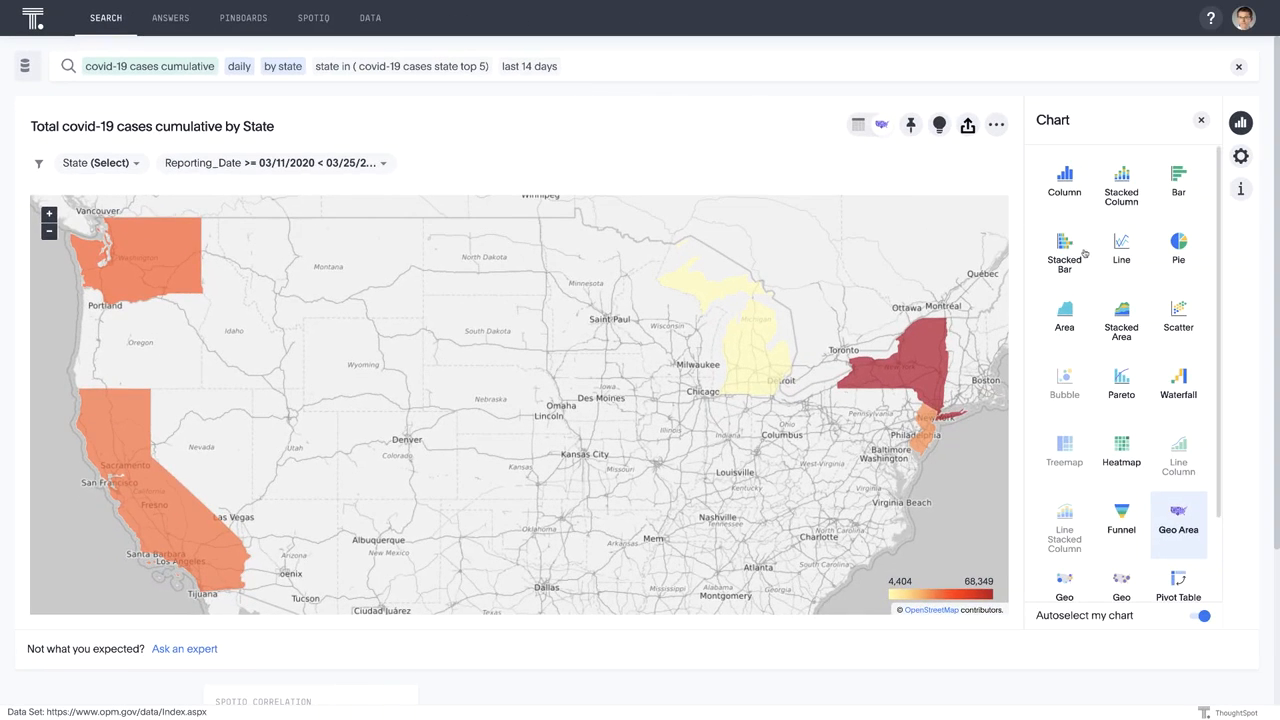
Show the results as a line chart with the chart options closed, and hide the NY series
click(1119, 243)
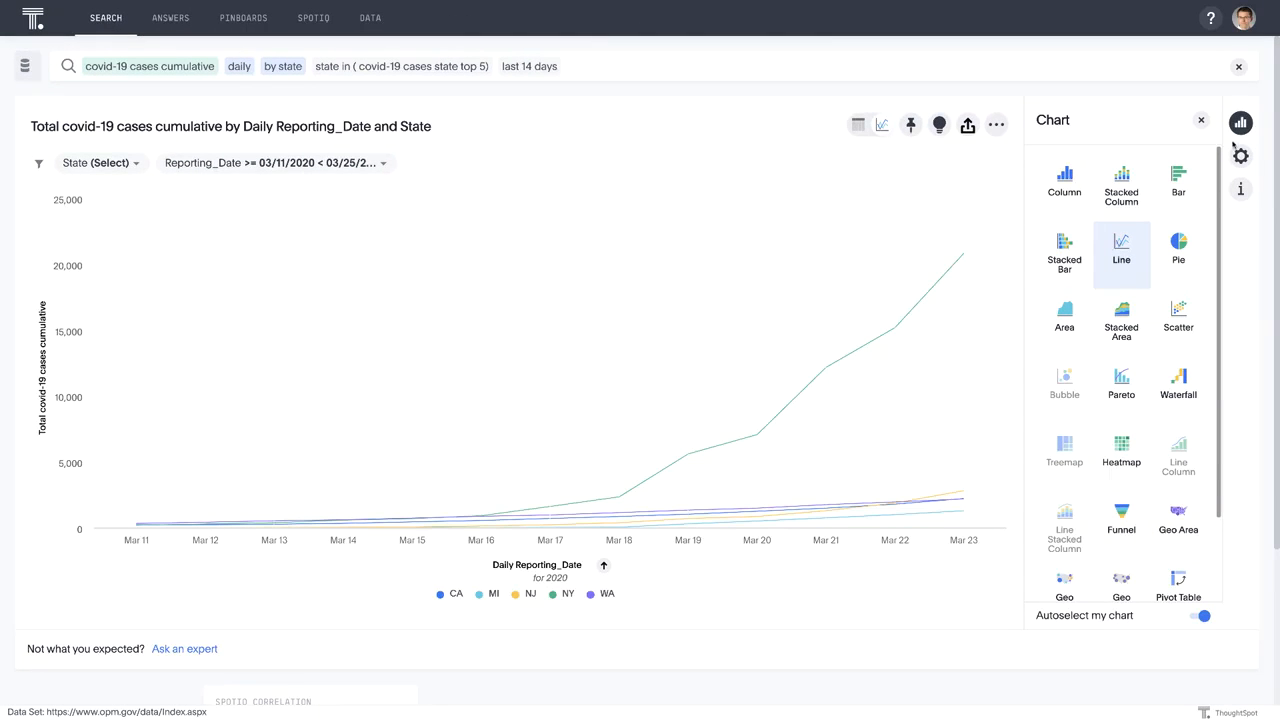
click(1201, 119)
mouse_move(1150, 262)
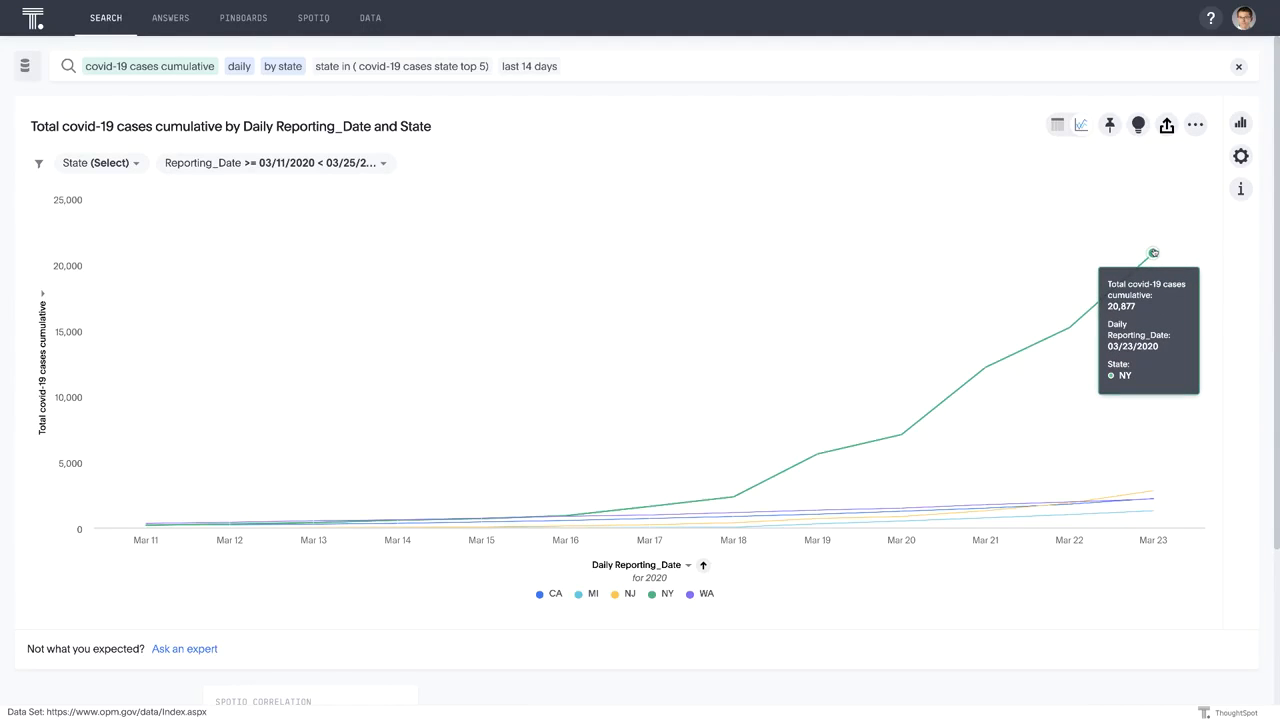
click(658, 594)
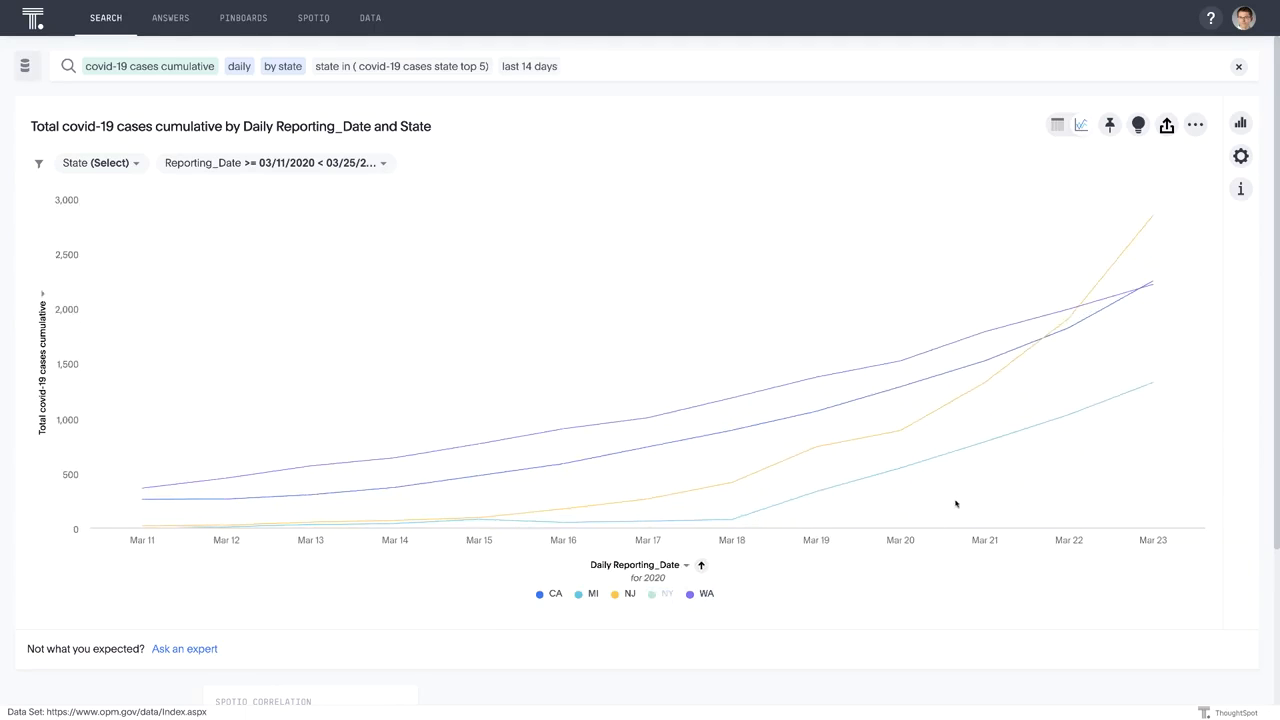
mouse_move(1148, 231)
Clear the search and run a new one for employees by state
click(1238, 67)
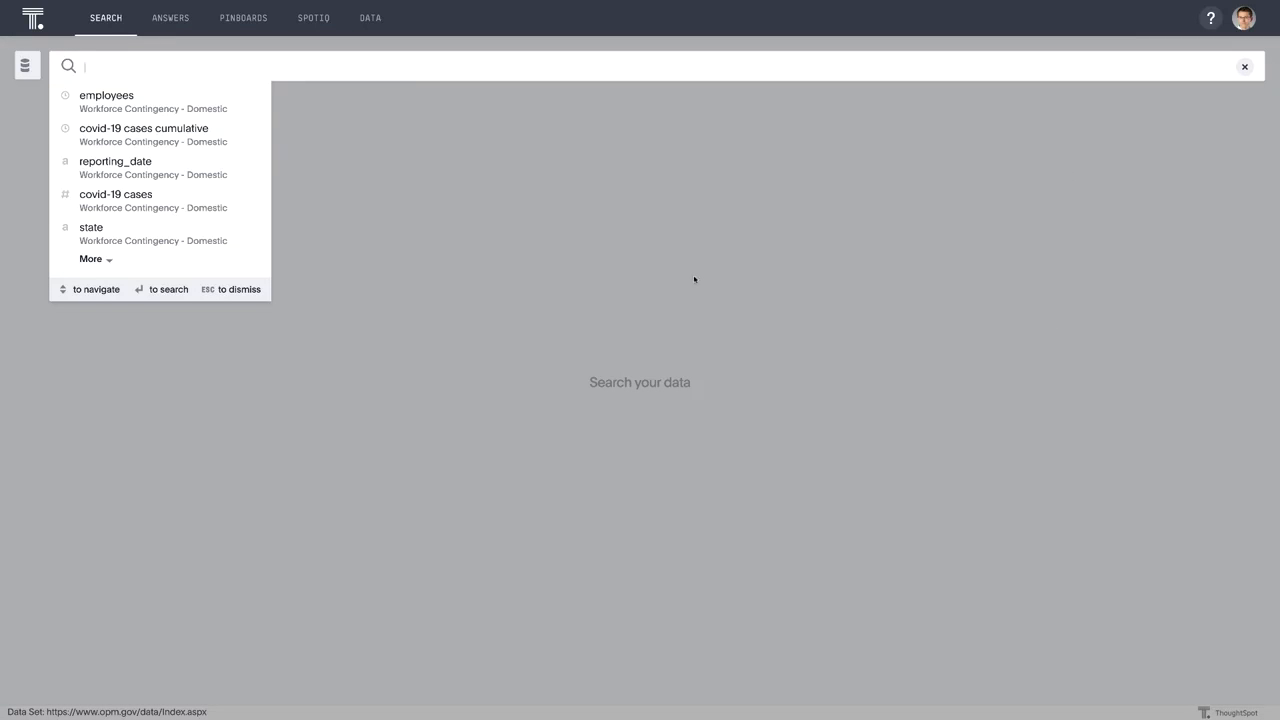
click(149, 102)
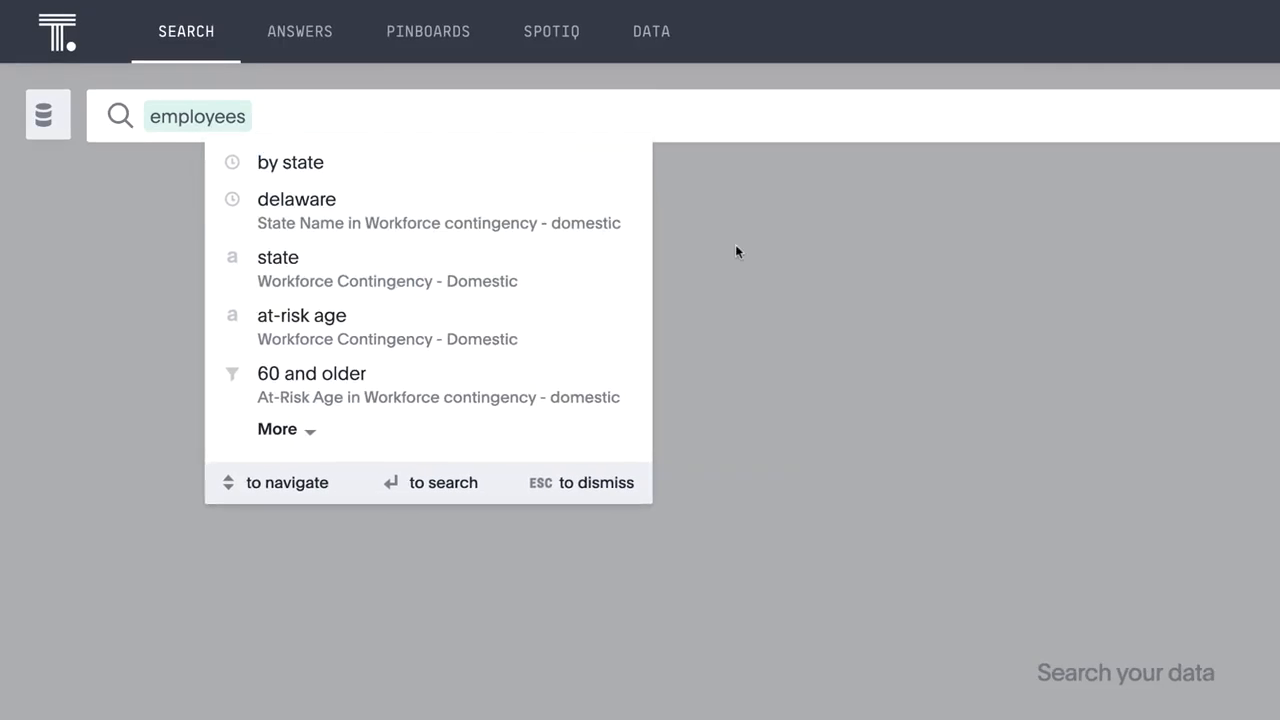
text(by state)
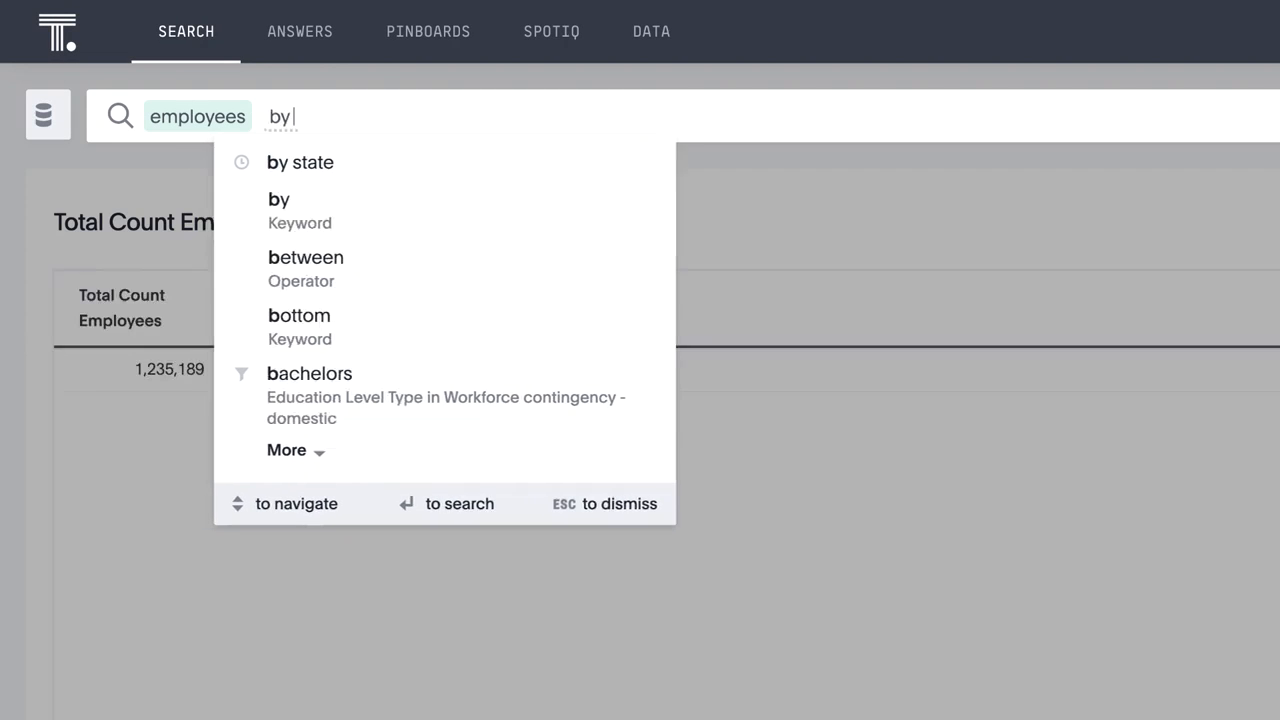
key(Return)
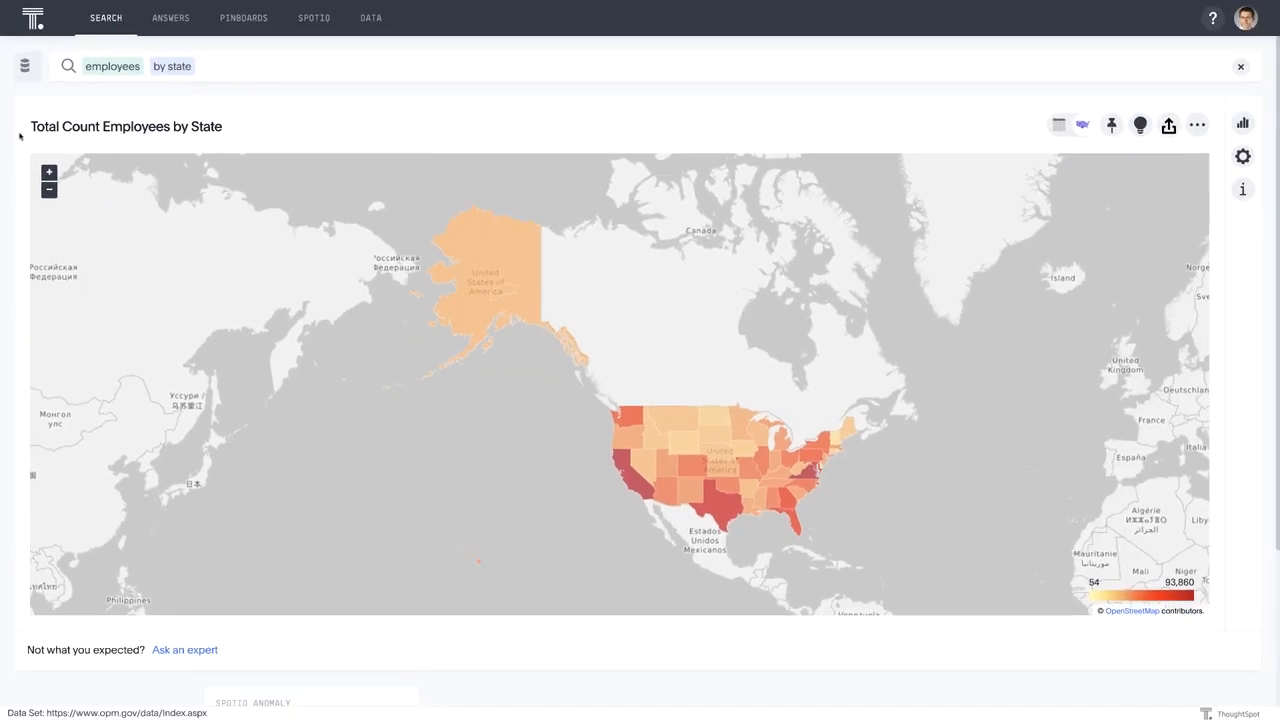
Drill down into New York's employee count on the map by Agency
click(86, 301)
drag(871, 403, 643, 289)
mouse_move(760, 389)
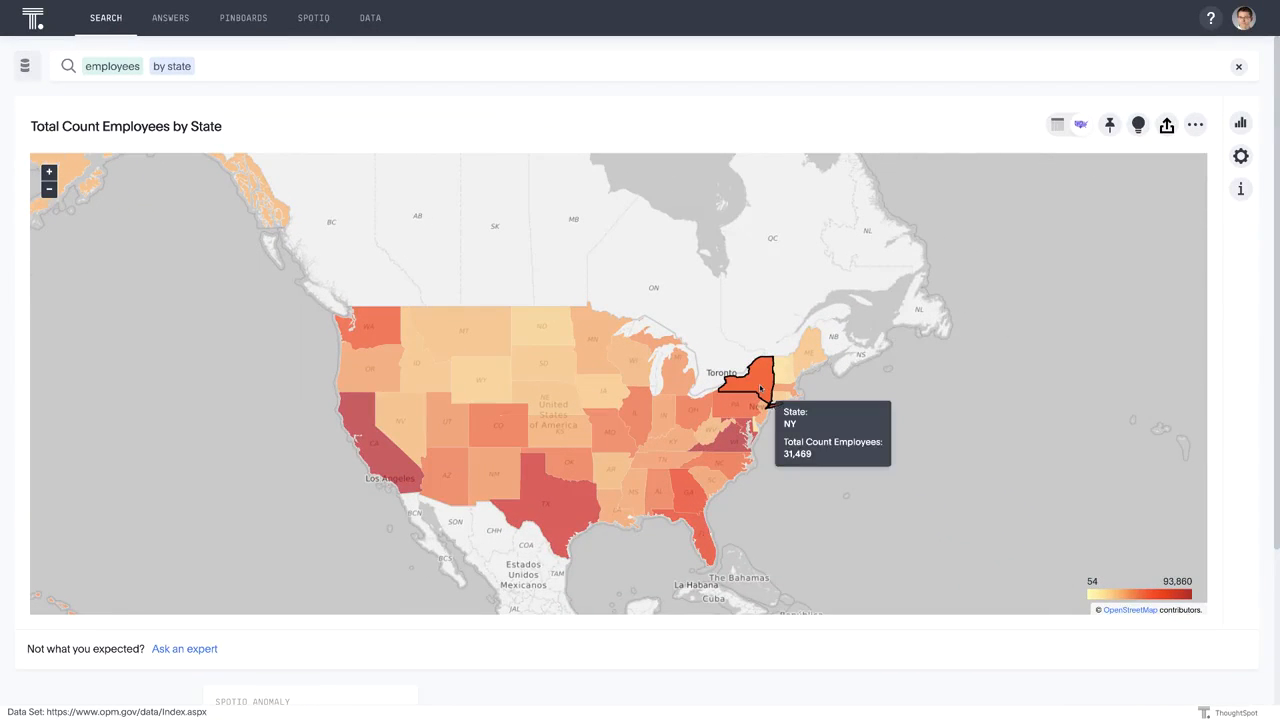
right_click(760, 389)
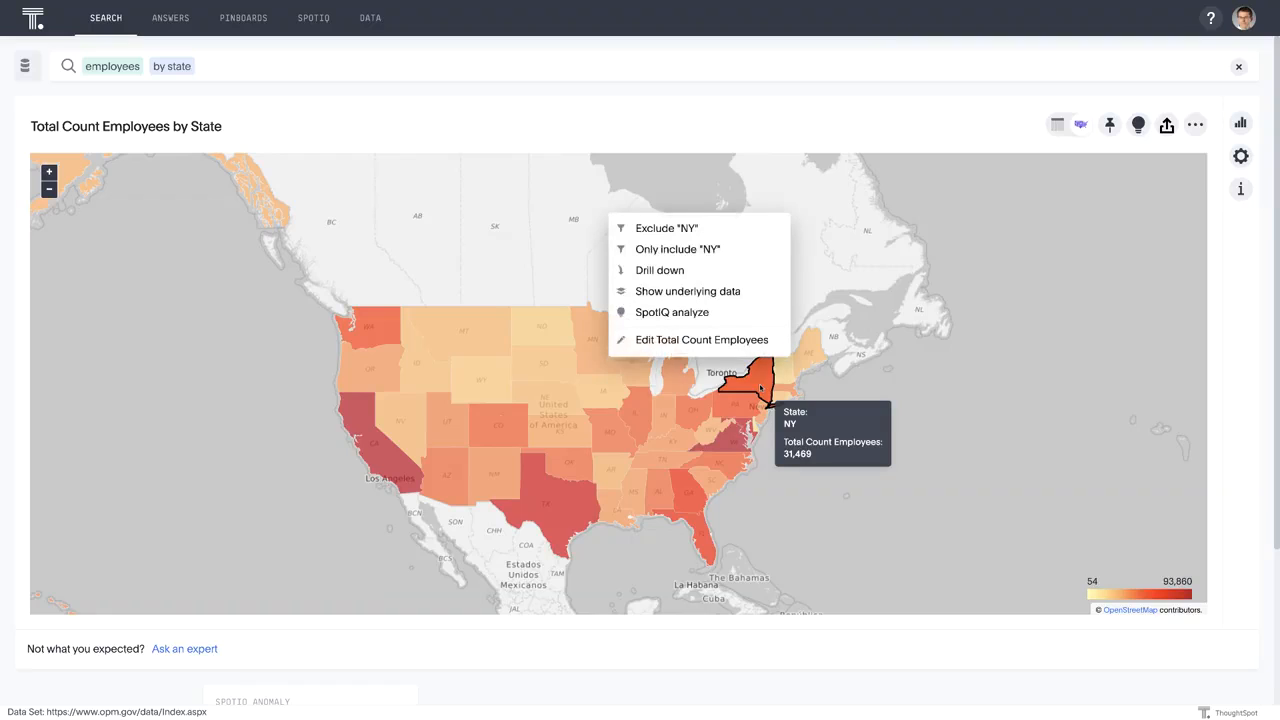
click(689, 275)
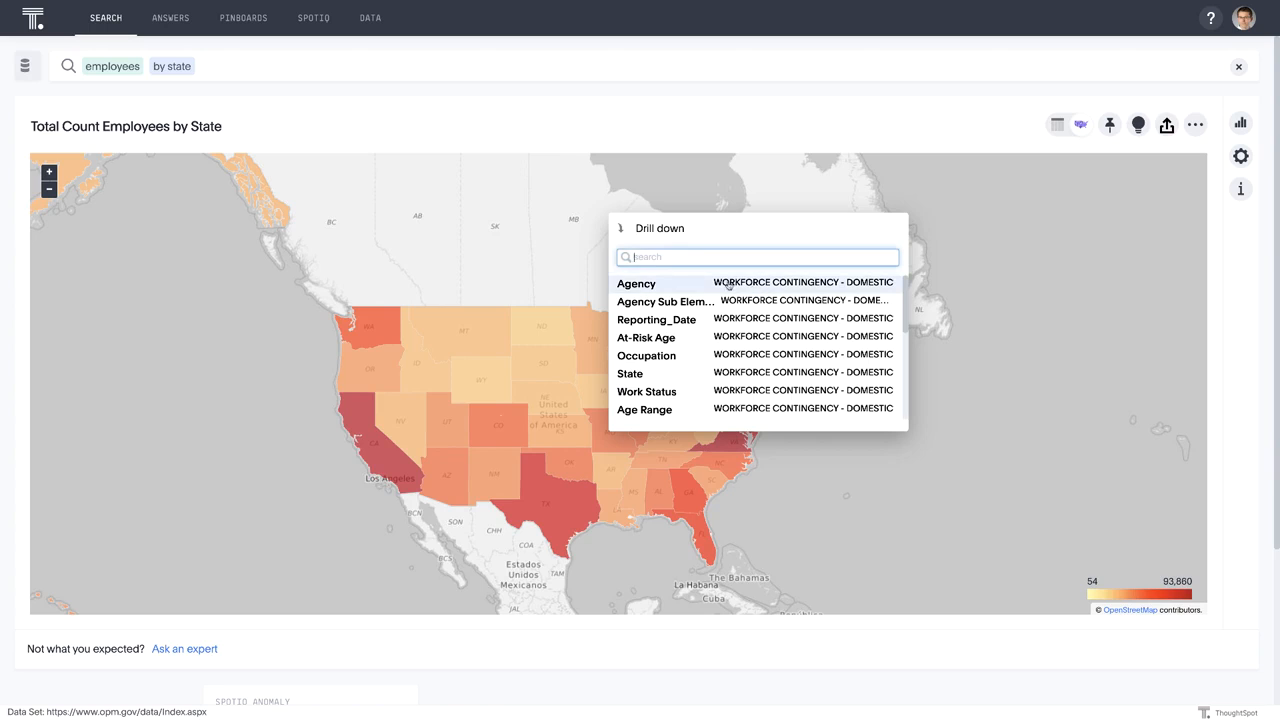
click(728, 285)
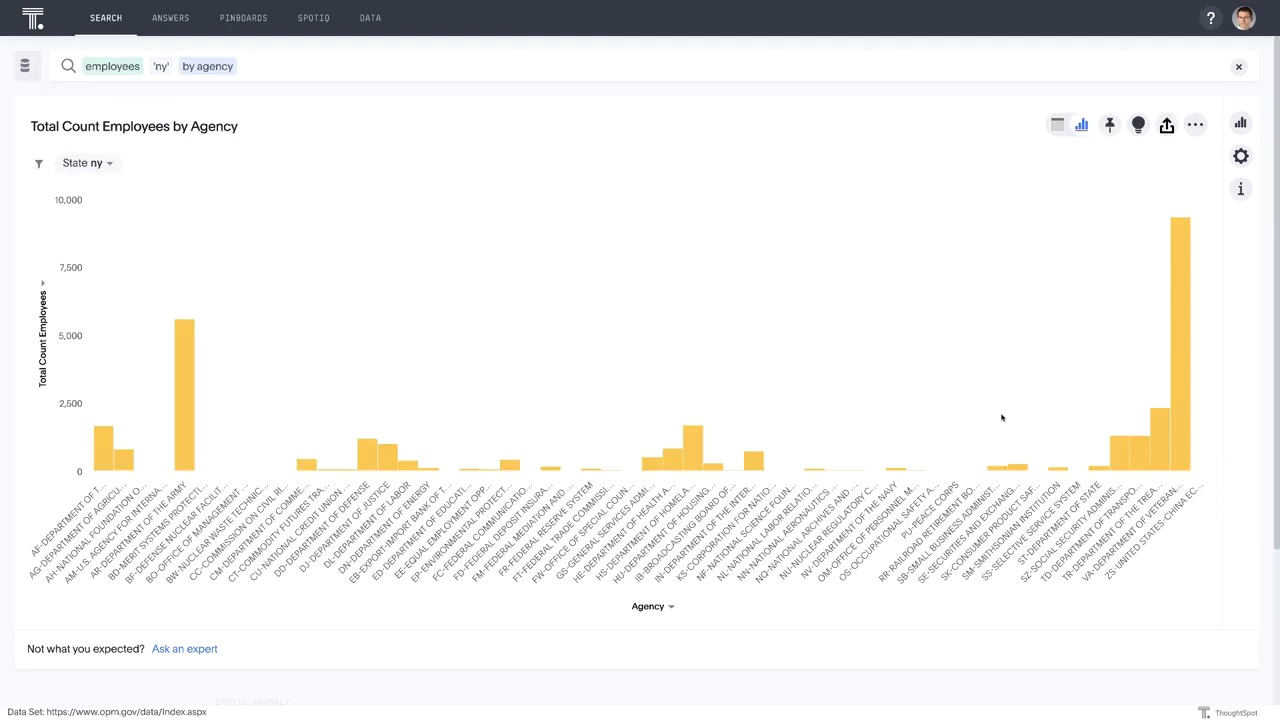
Add at-risk age to the New York agency search to split the employee counts
click(316, 72)
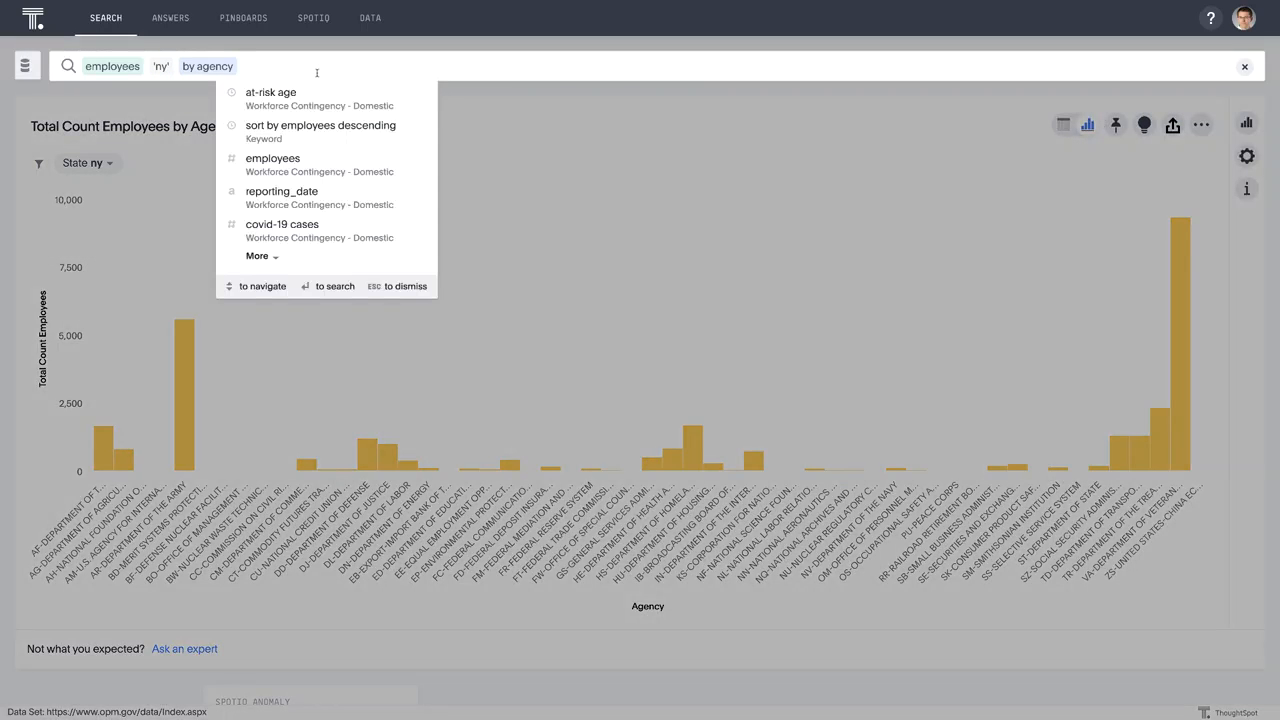
text(at)
key(Return)
key(Return)
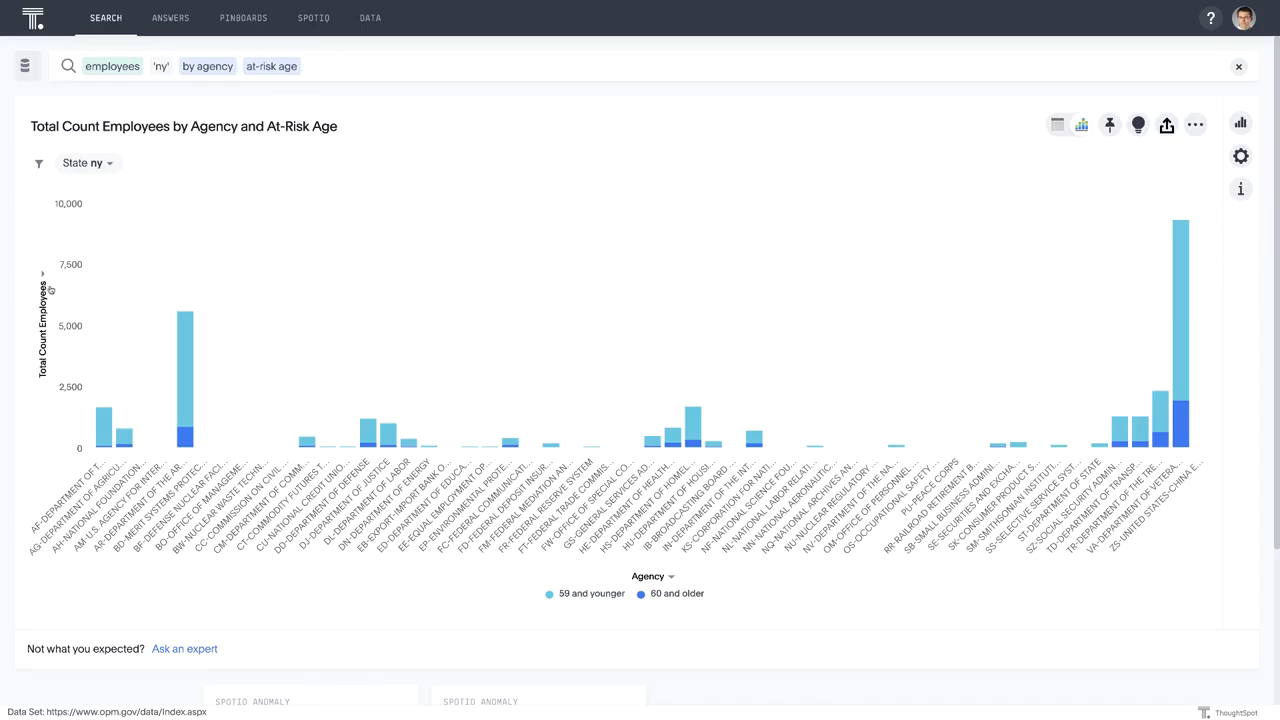
Sort the agency chart by total count of employees in descending order
click(47, 288)
mouse_move(120, 304)
click(322, 327)
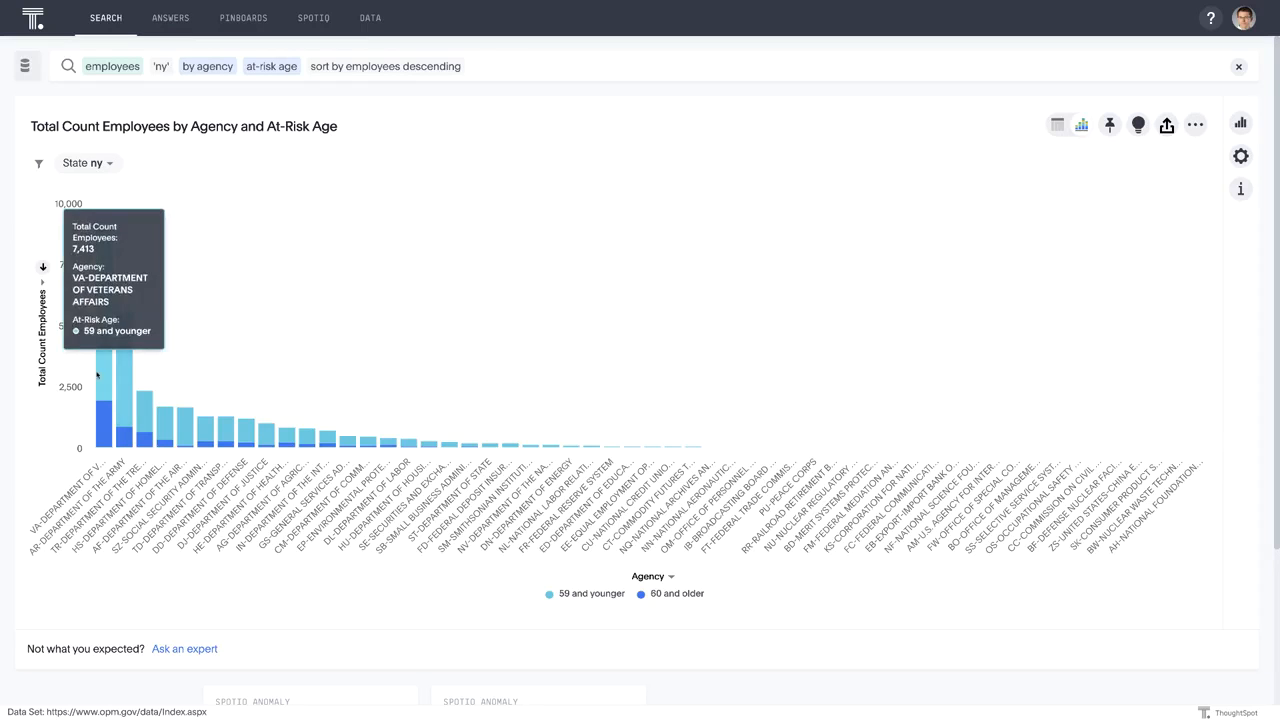
Drill down into the Department of Veterans Affairs employees aged 60 and older by Occupation
mouse_move(111, 440)
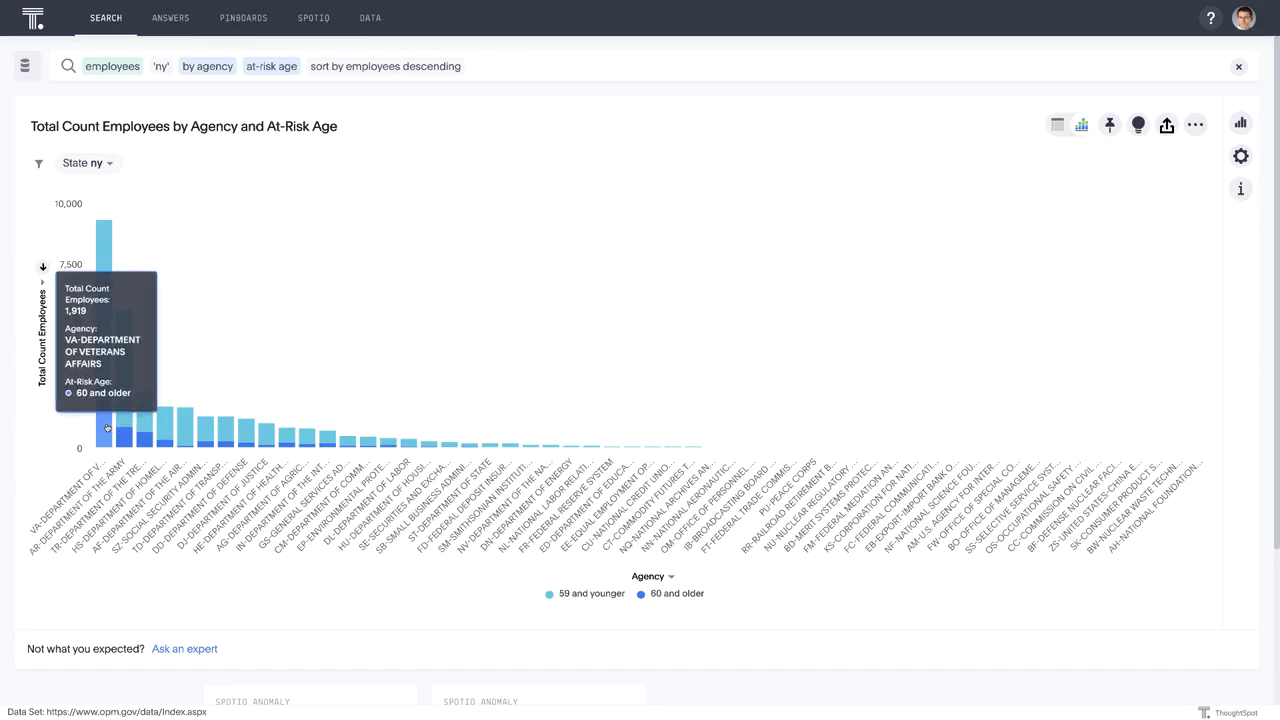
click(105, 428)
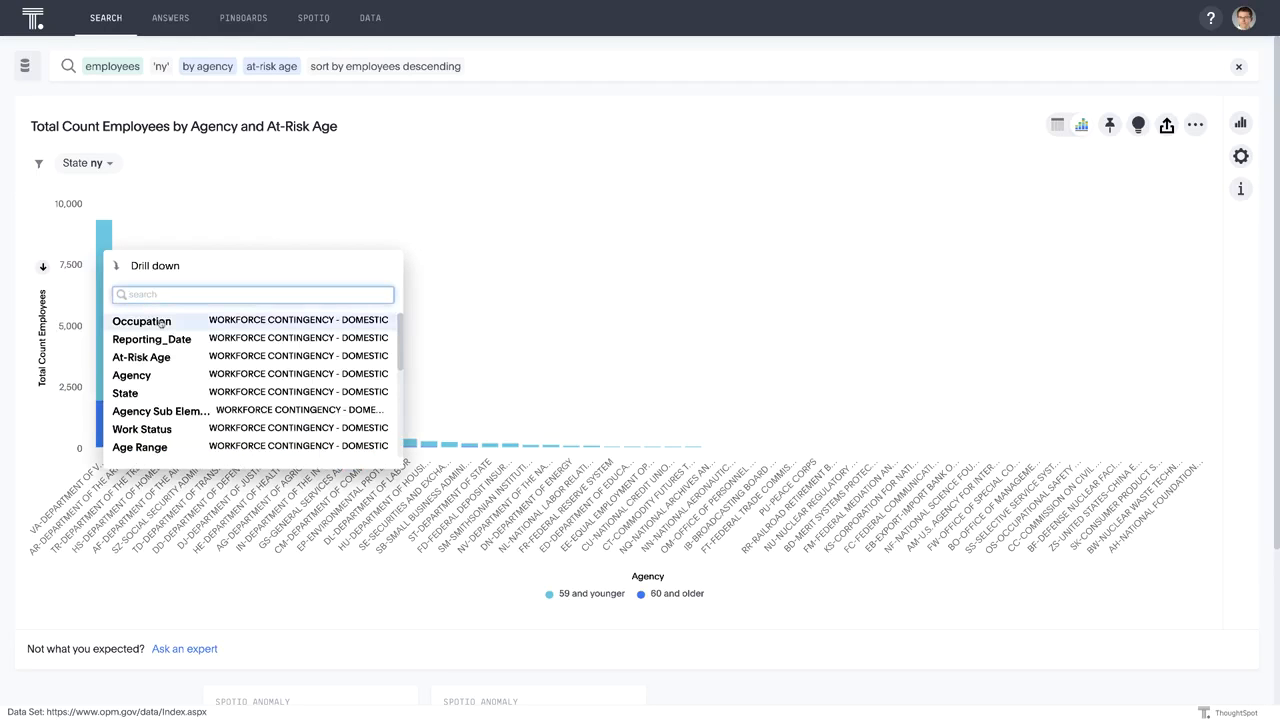
click(160, 326)
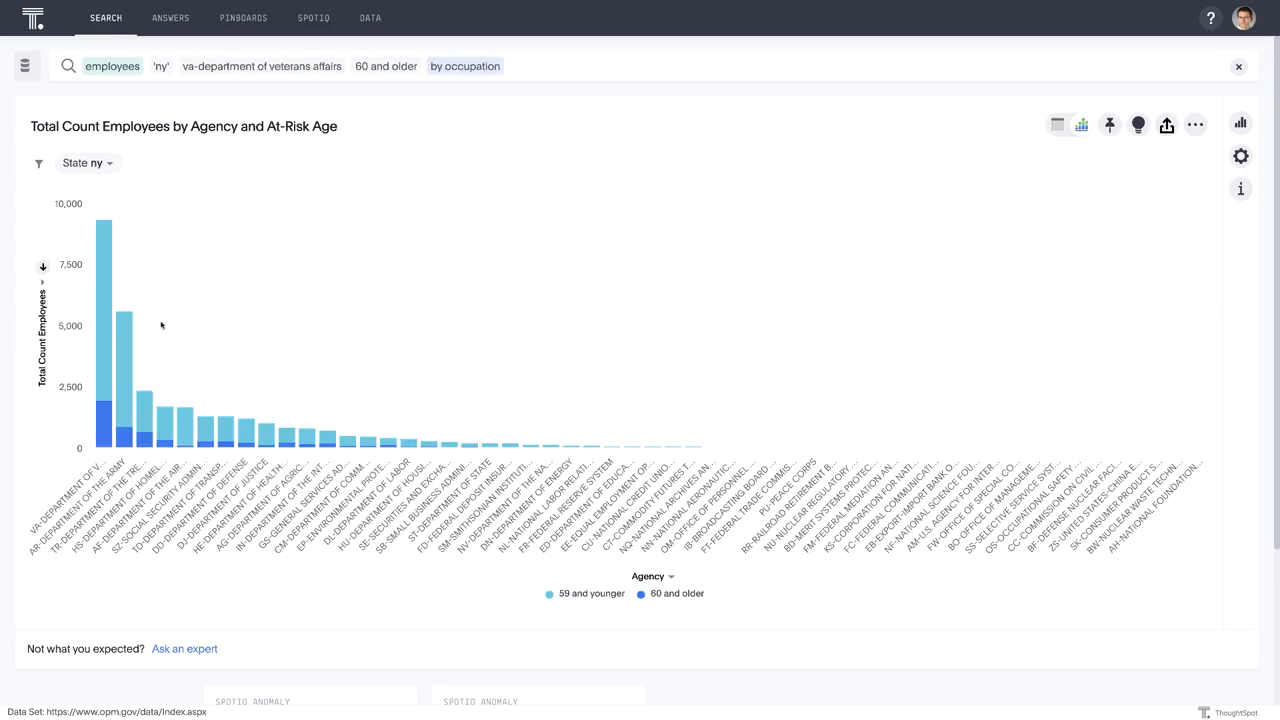
Limit the occupation results to the top 15
click(539, 72)
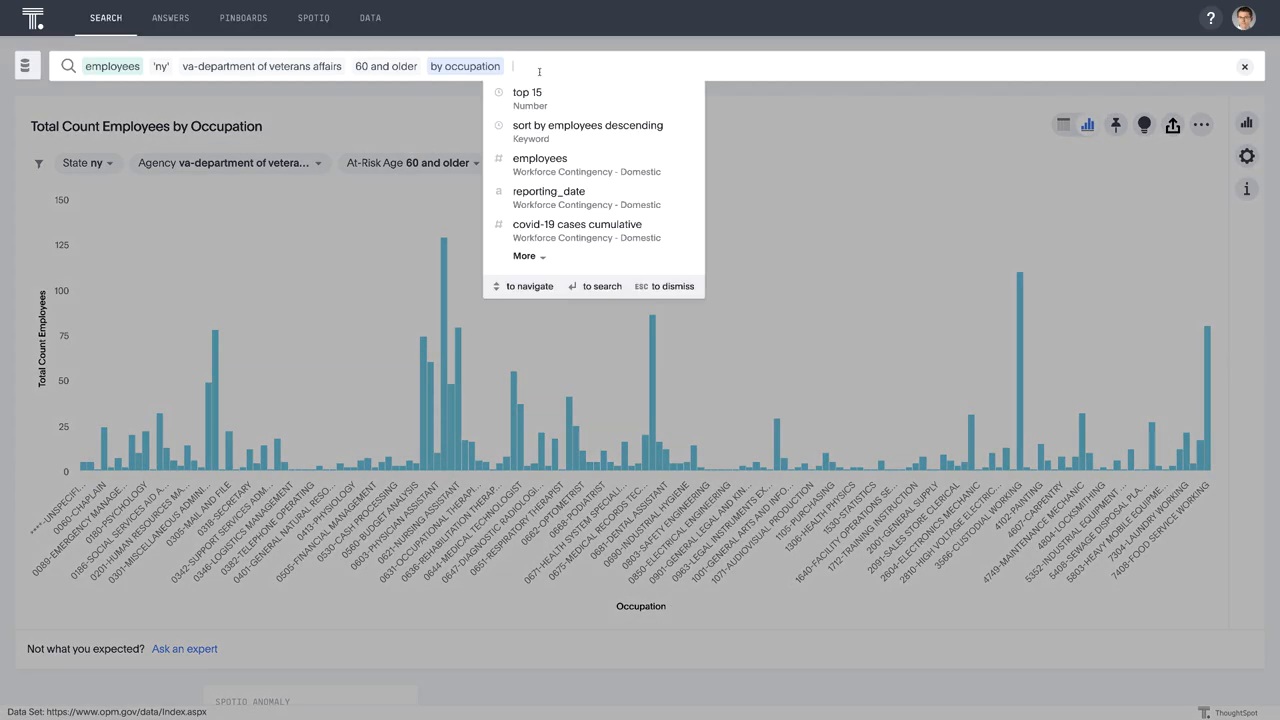
text(top 15)
key(Return)
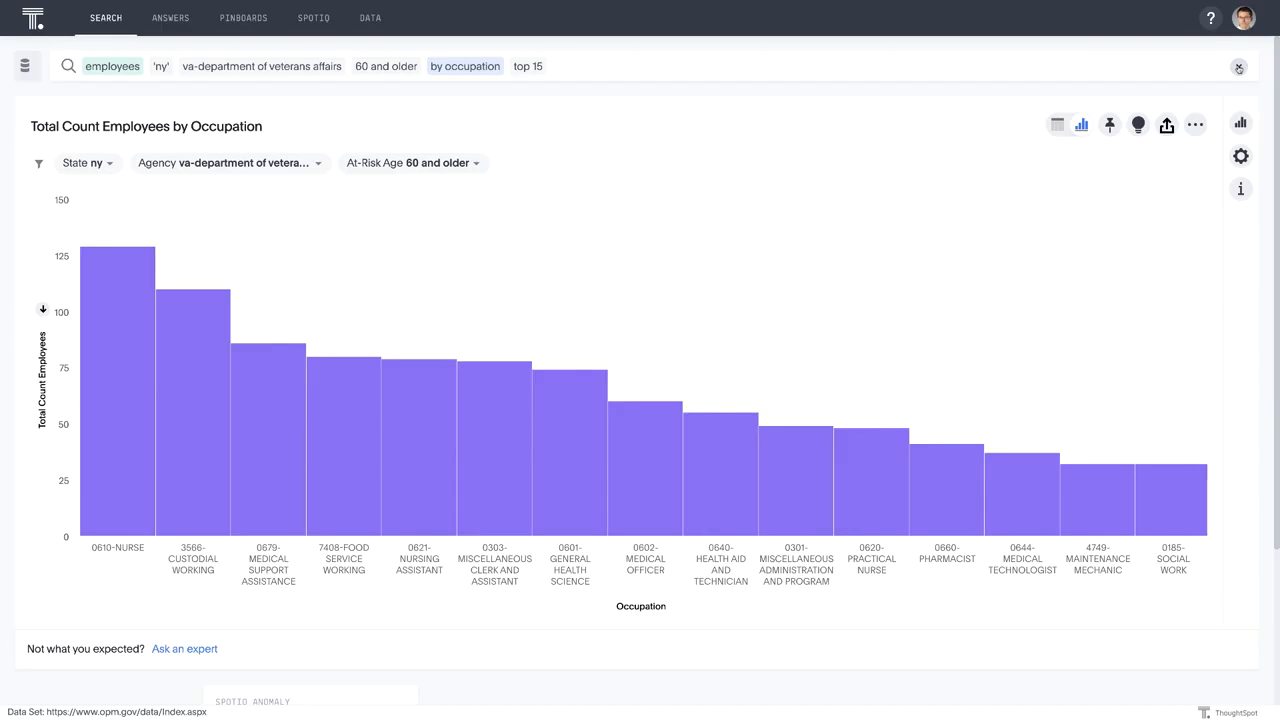
Start a new search for employees whose occupation contains 'nurse'
click(1238, 67)
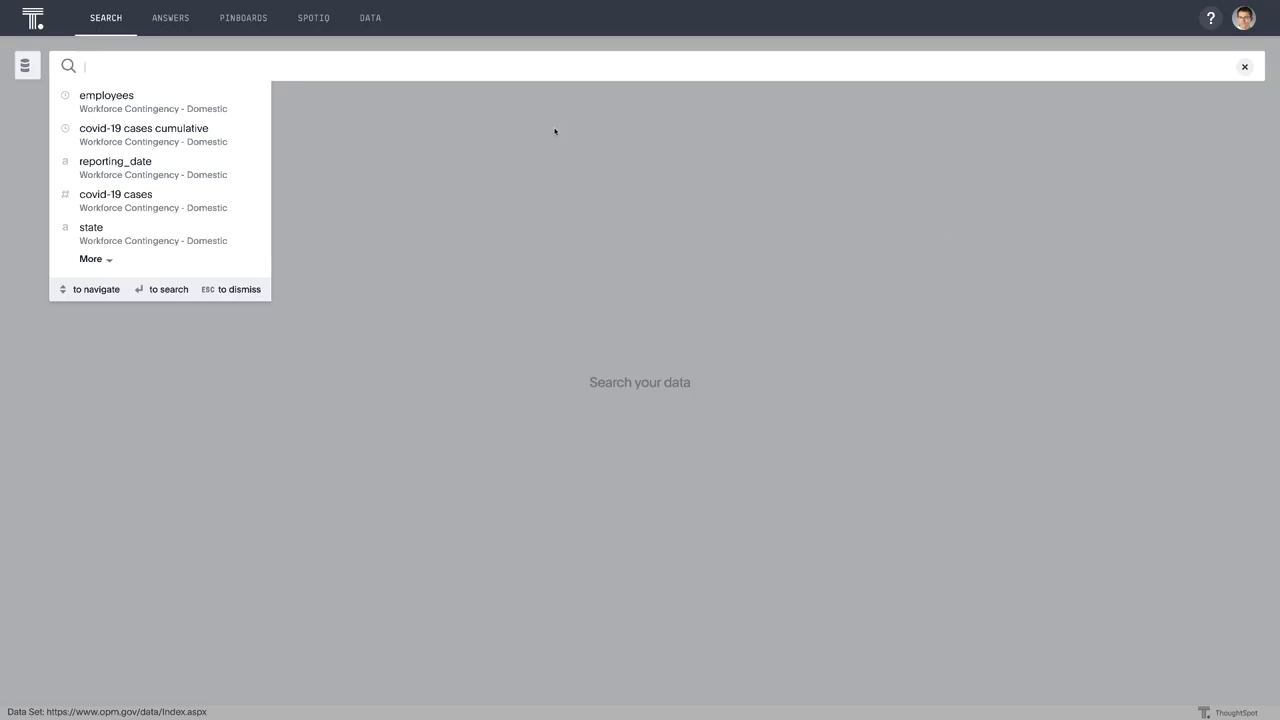
click(173, 108)
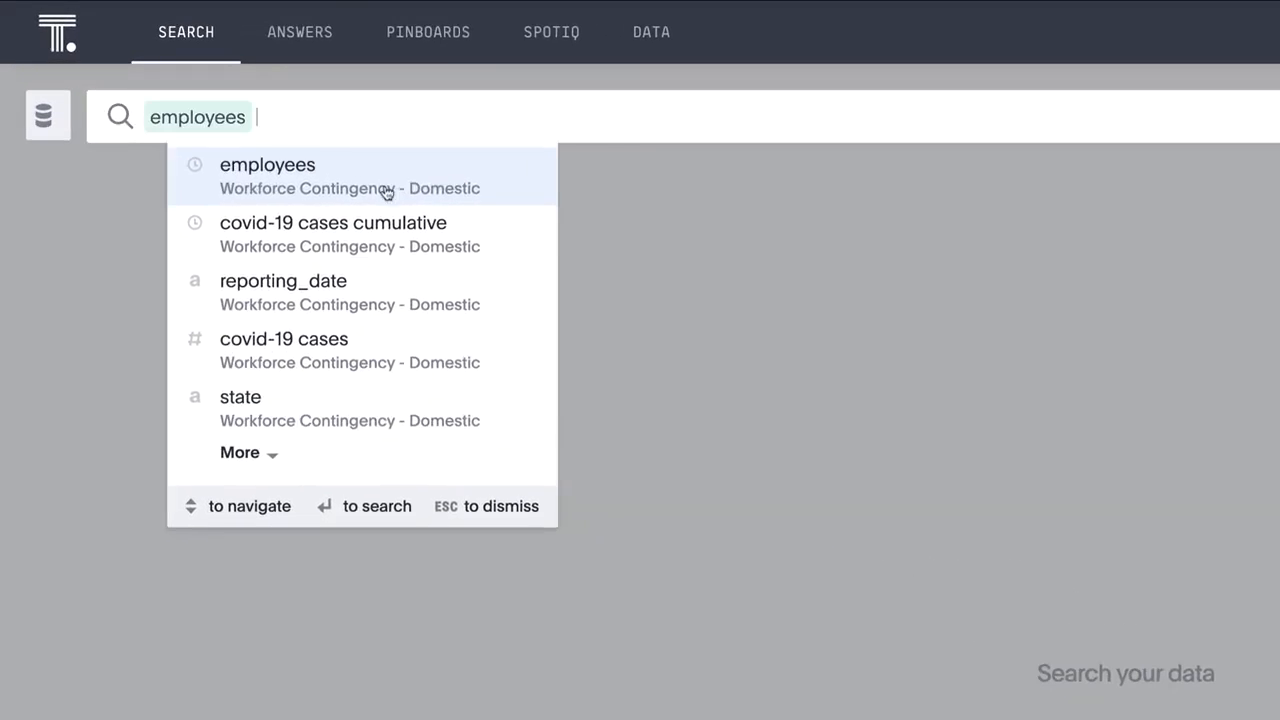
text(occu)
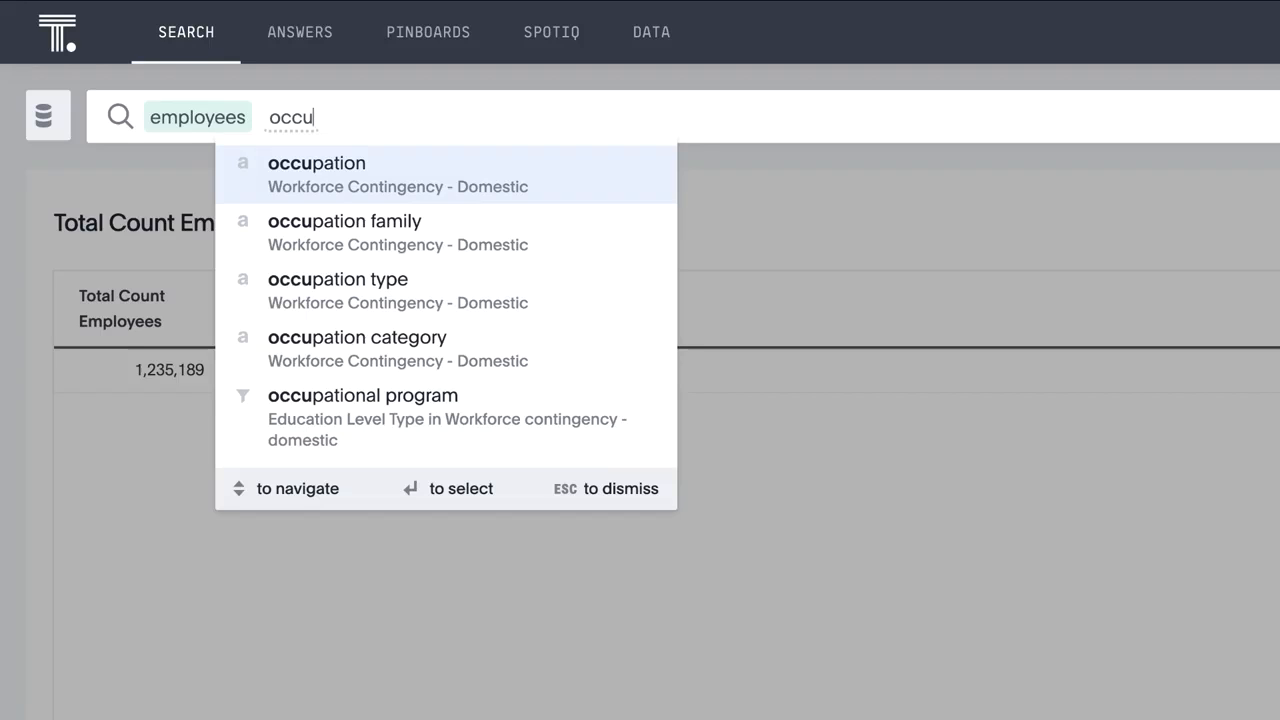
key(Return)
text(co)
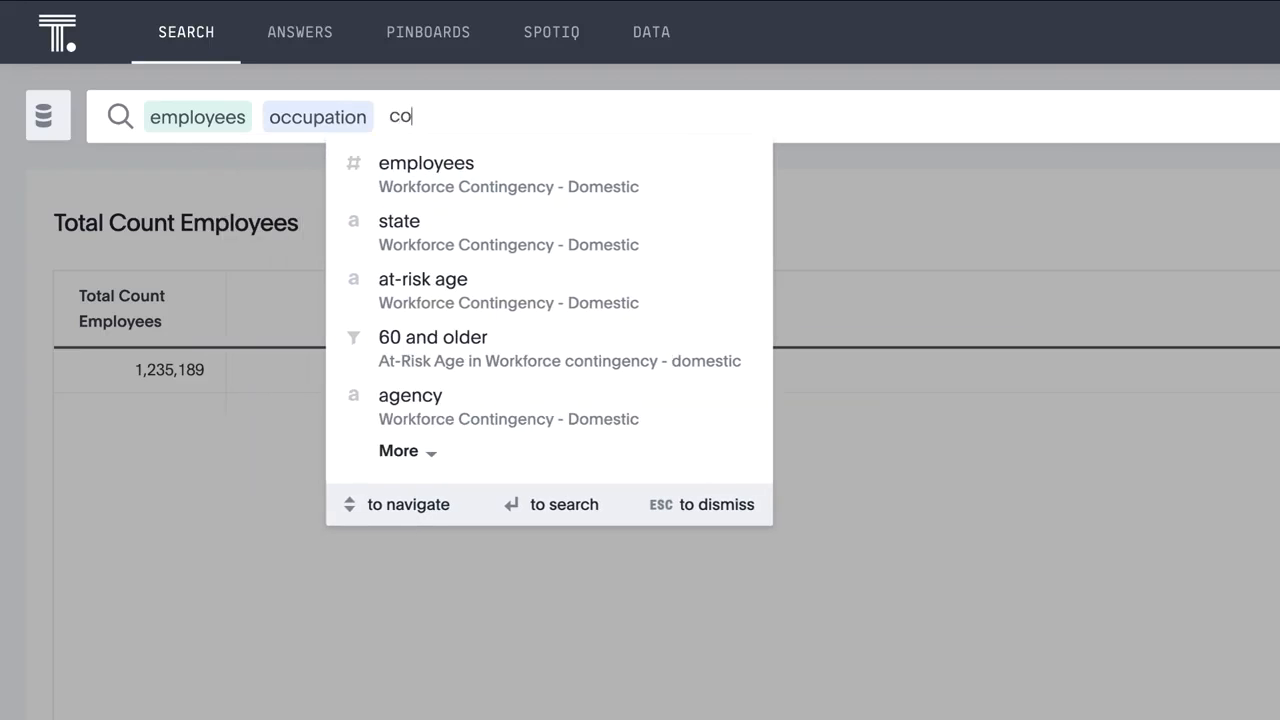
text(ntains)
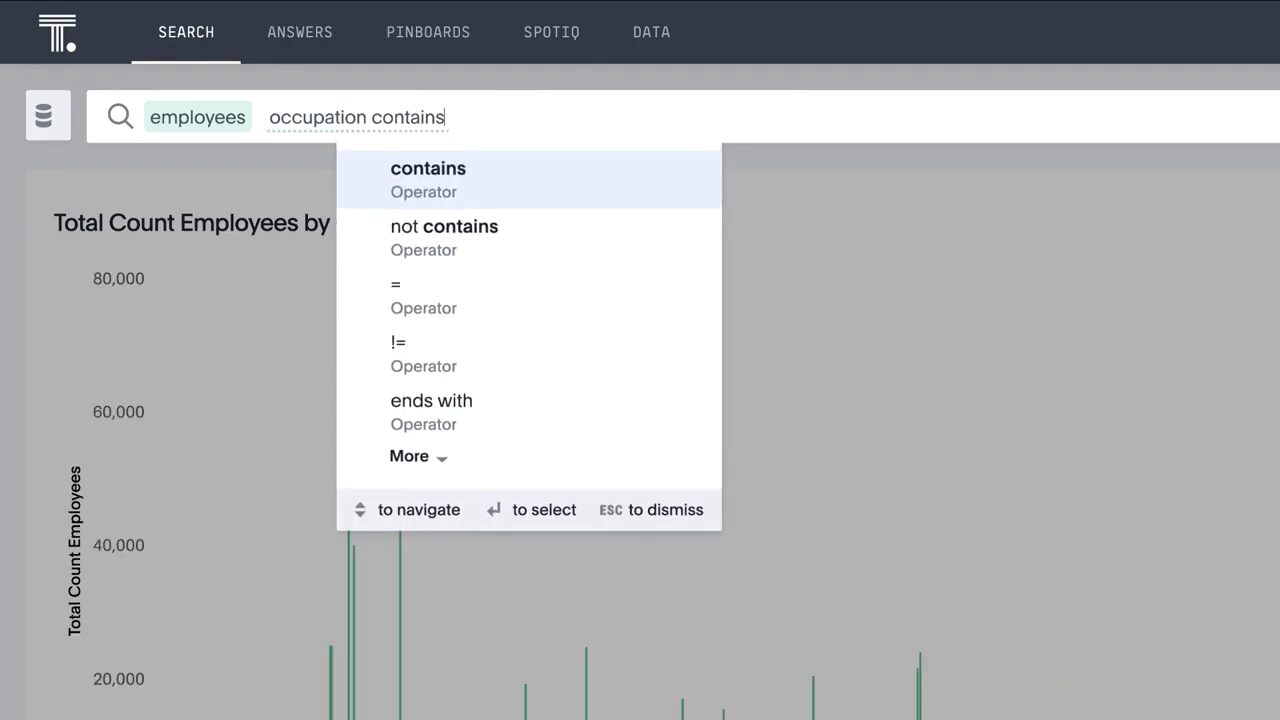
text( 'nurse)
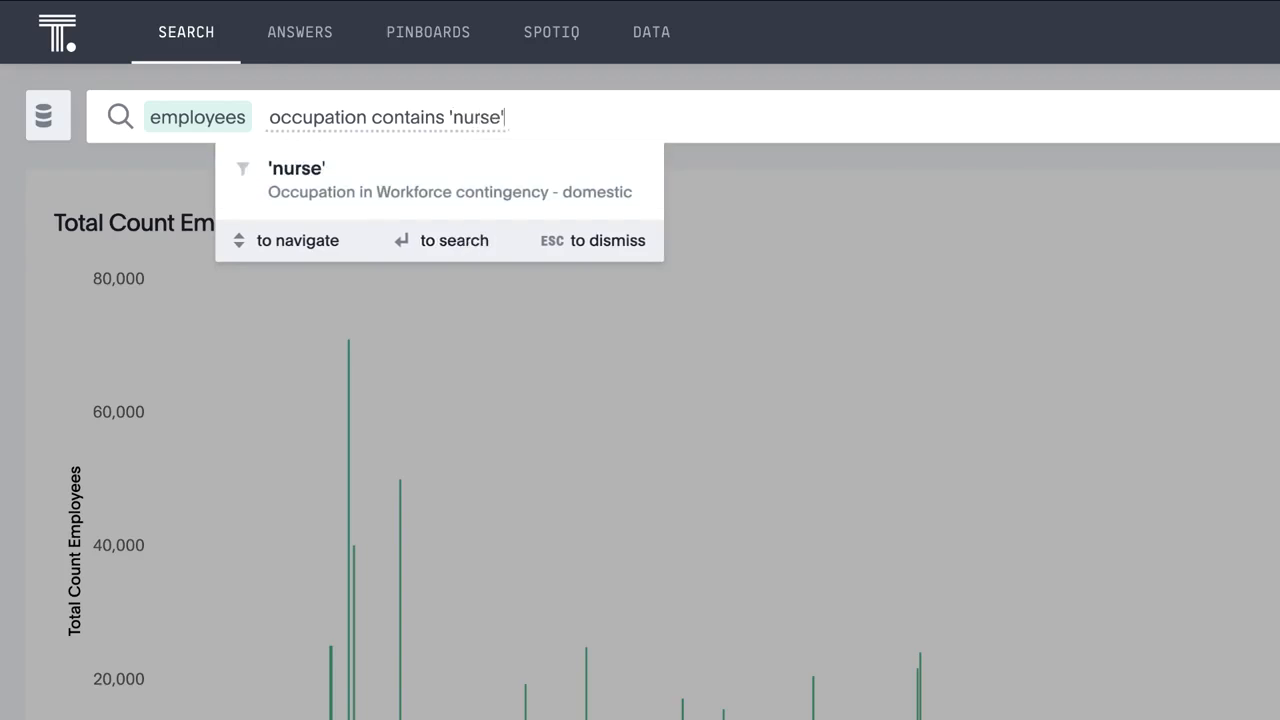
key(Return)
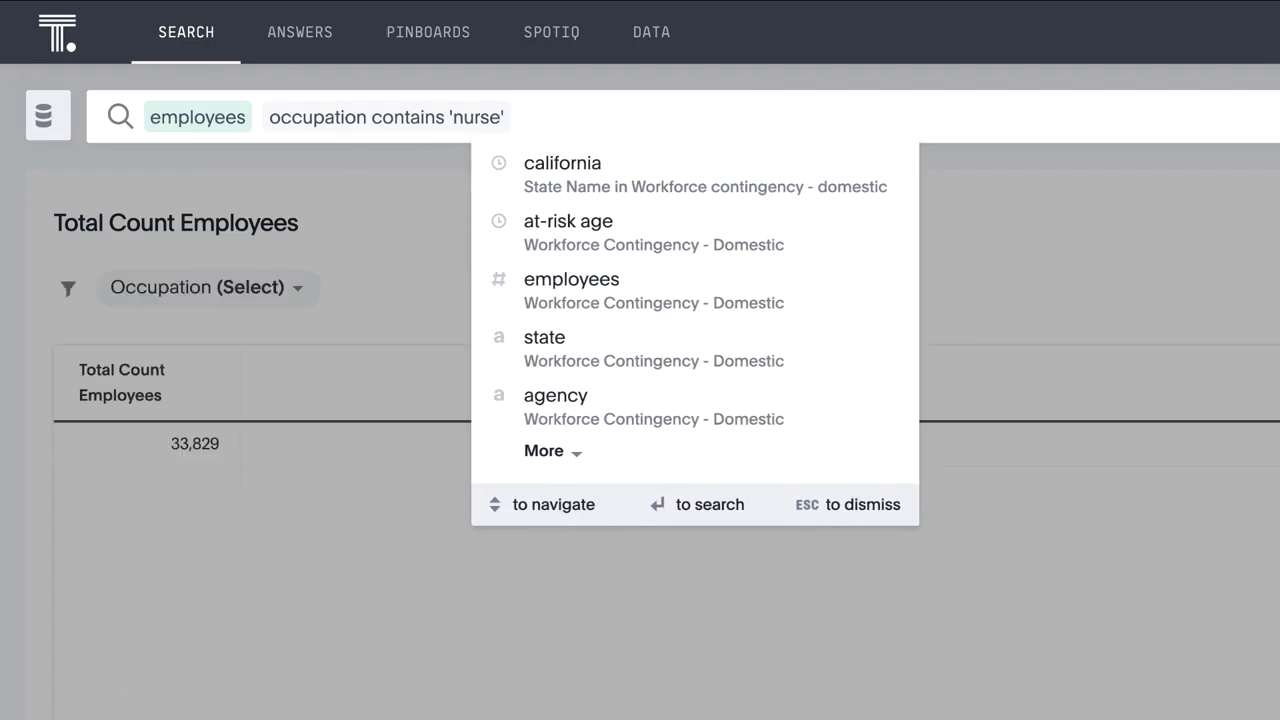
key(Escape)
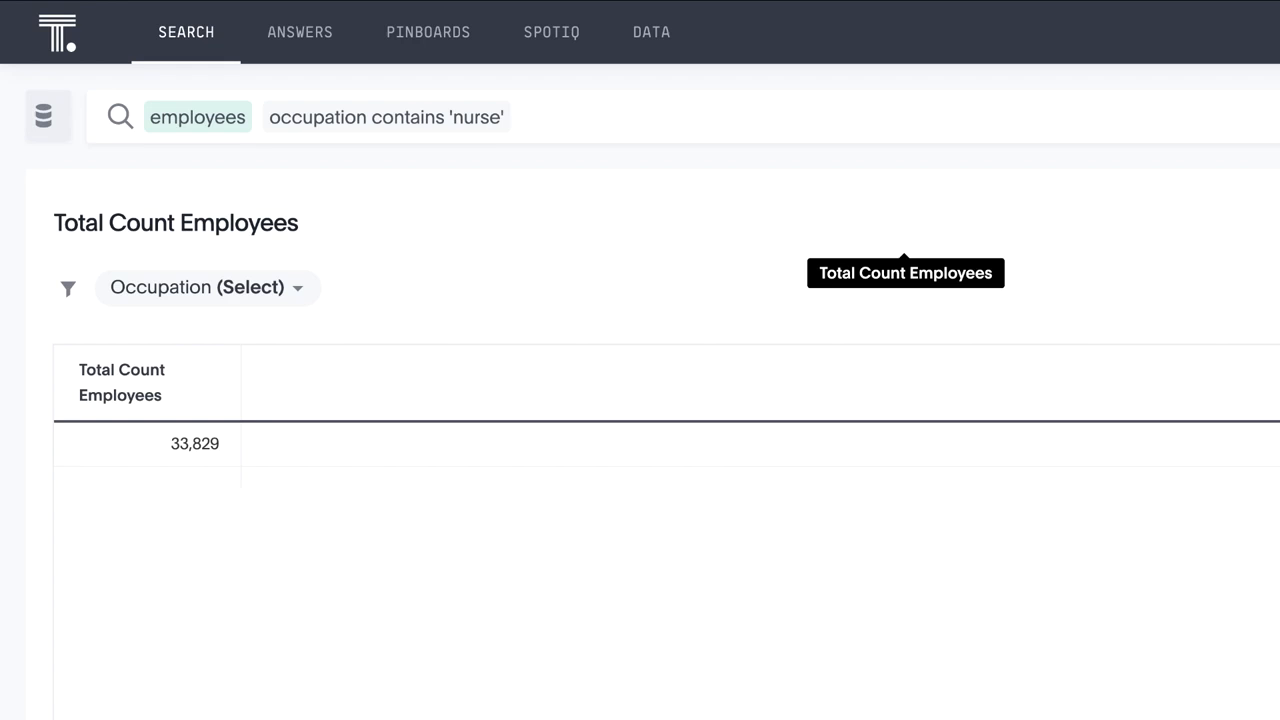
Split the nurse count by at-risk age and filter the search to California
click(543, 121)
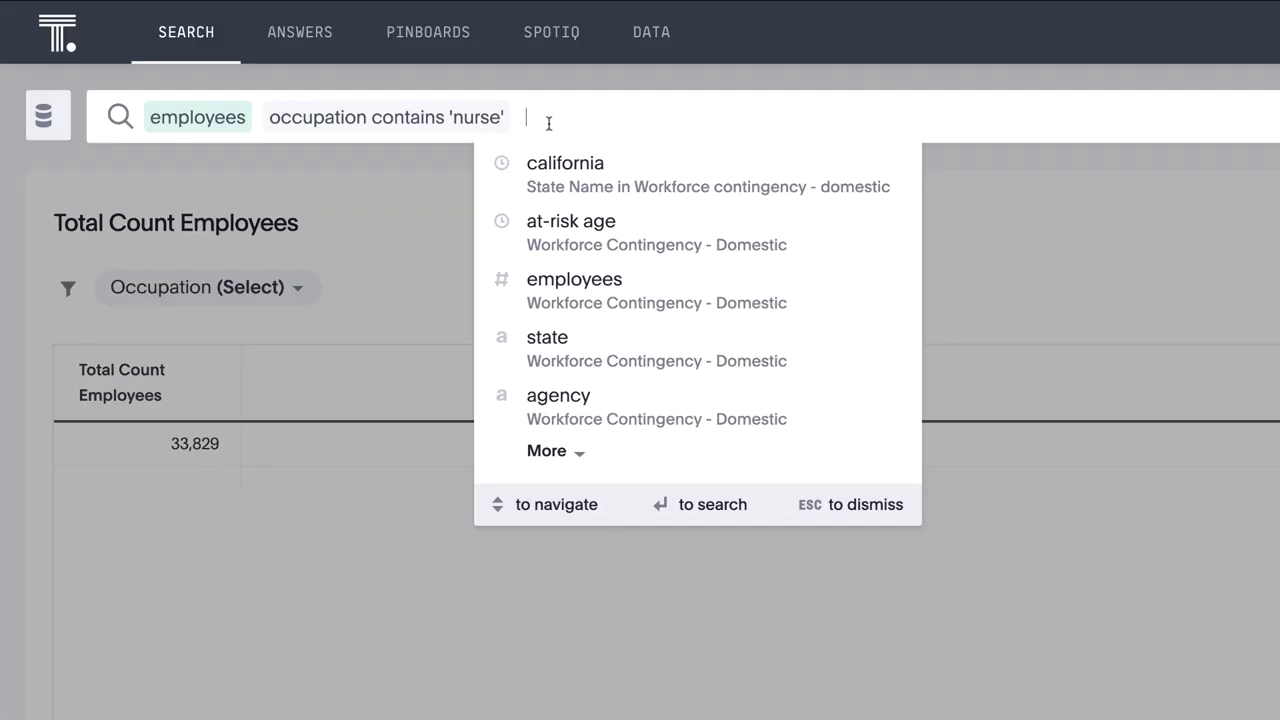
text(at)
key(Return)
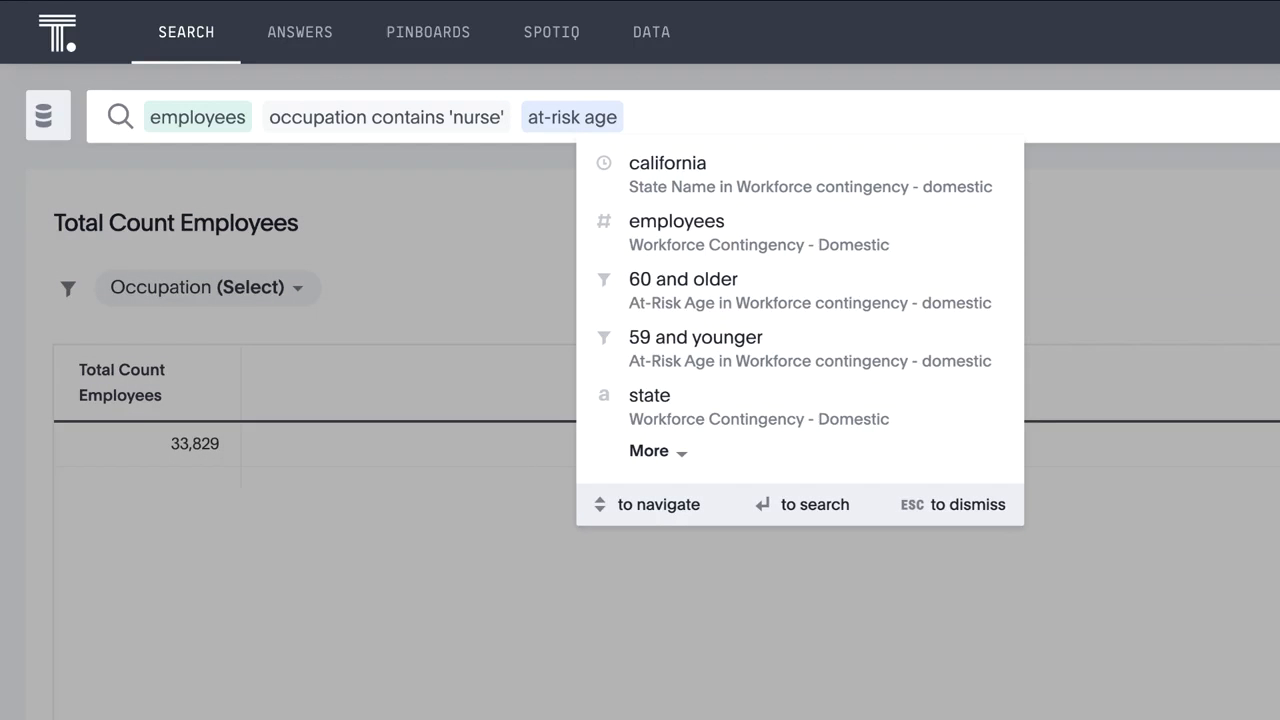
text(cali)
key(Return)
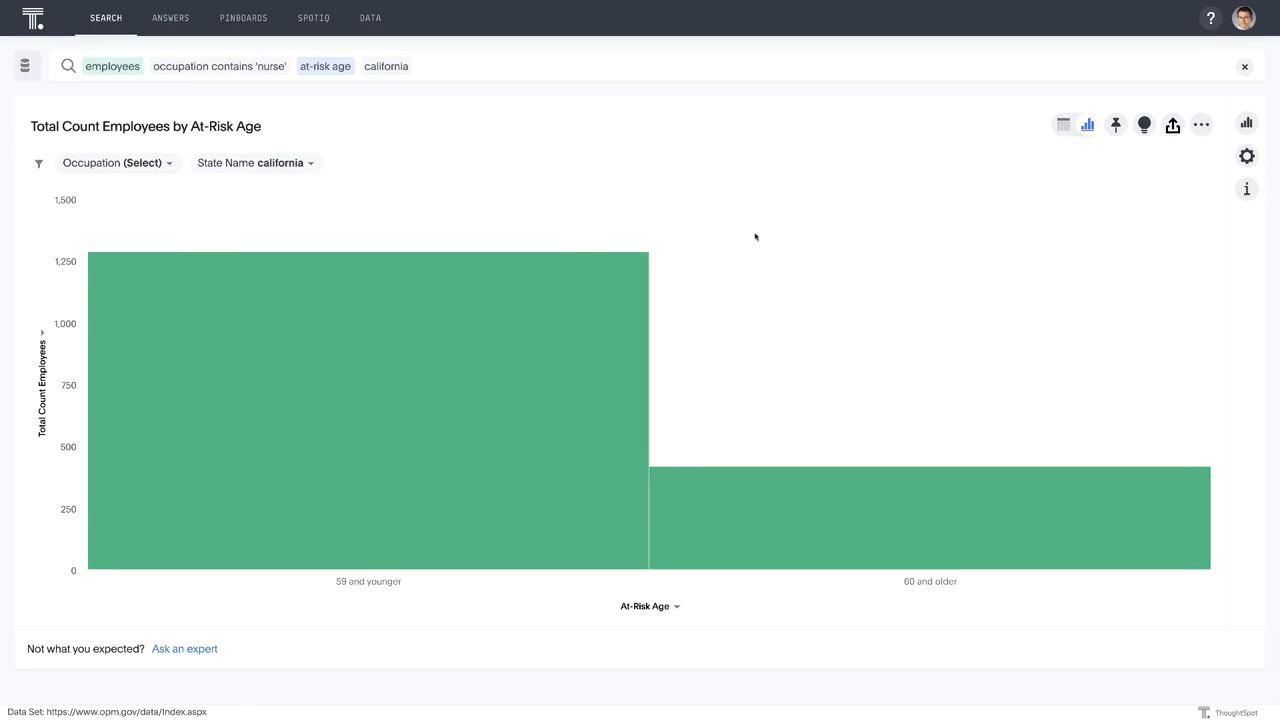
Drill down into the California nurses aged 60 and older by Agency Sub Element
mouse_move(496, 362)
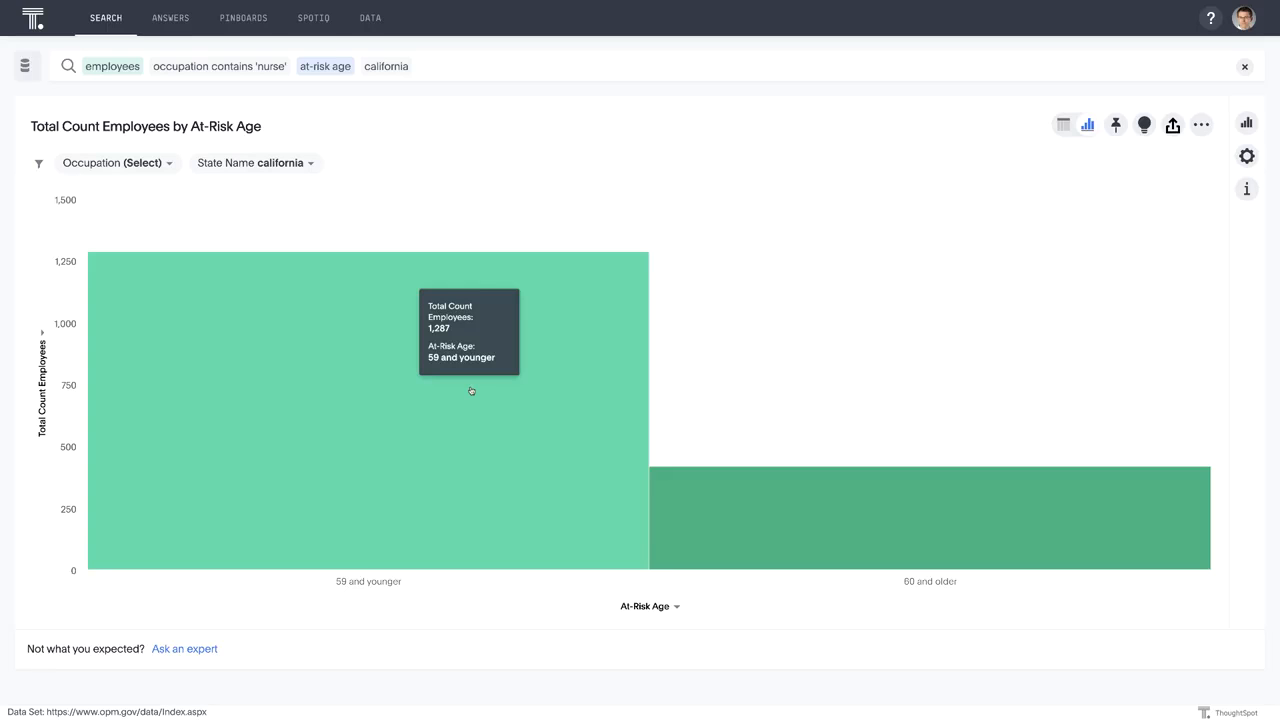
mouse_move(966, 551)
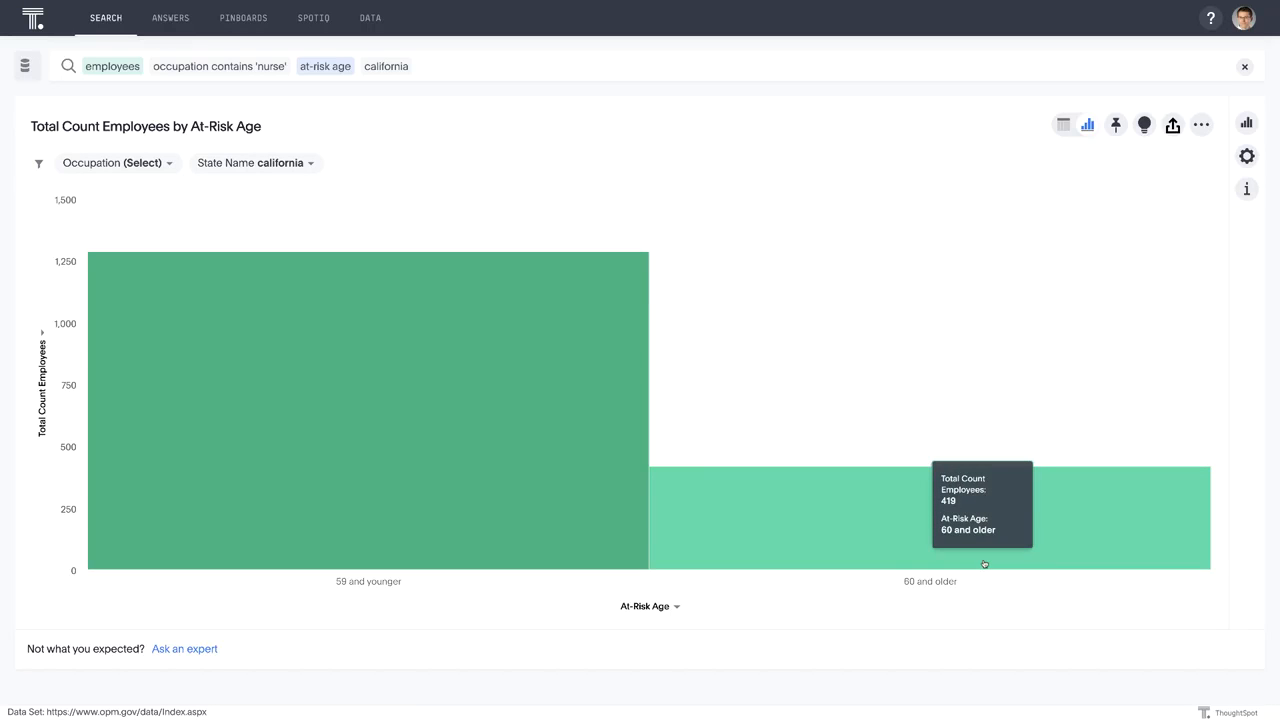
click(929, 553)
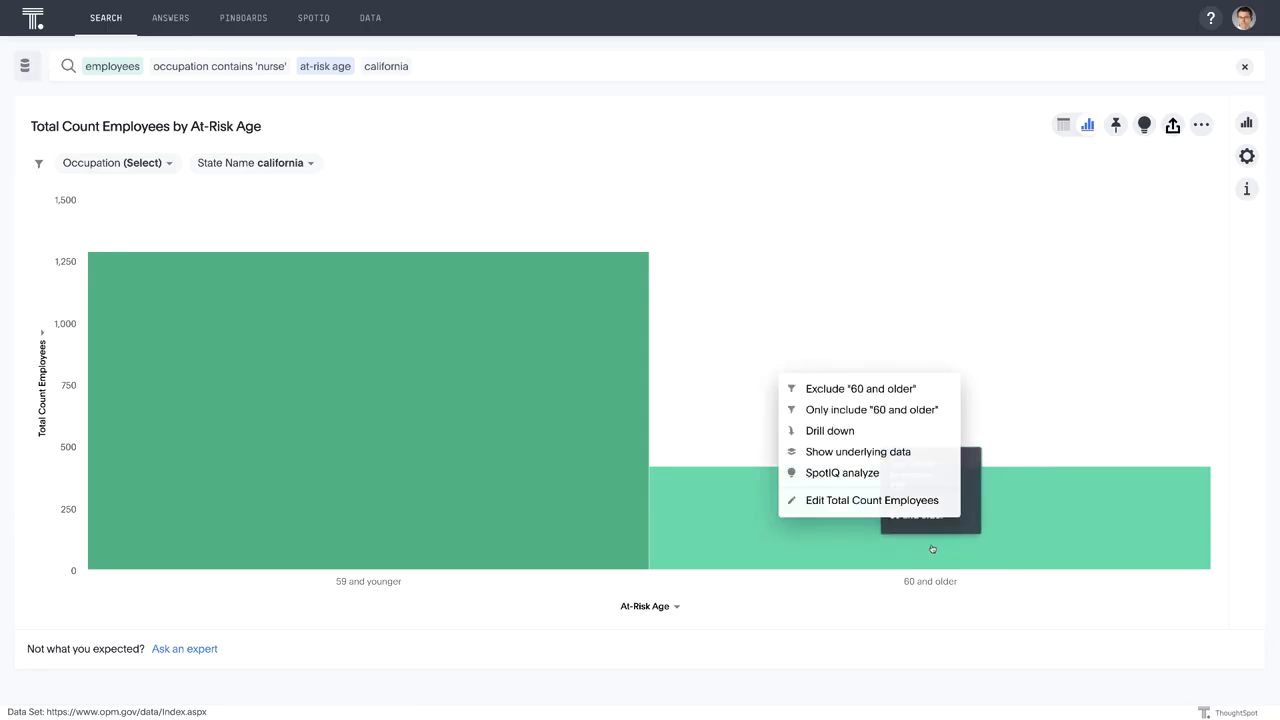
click(838, 441)
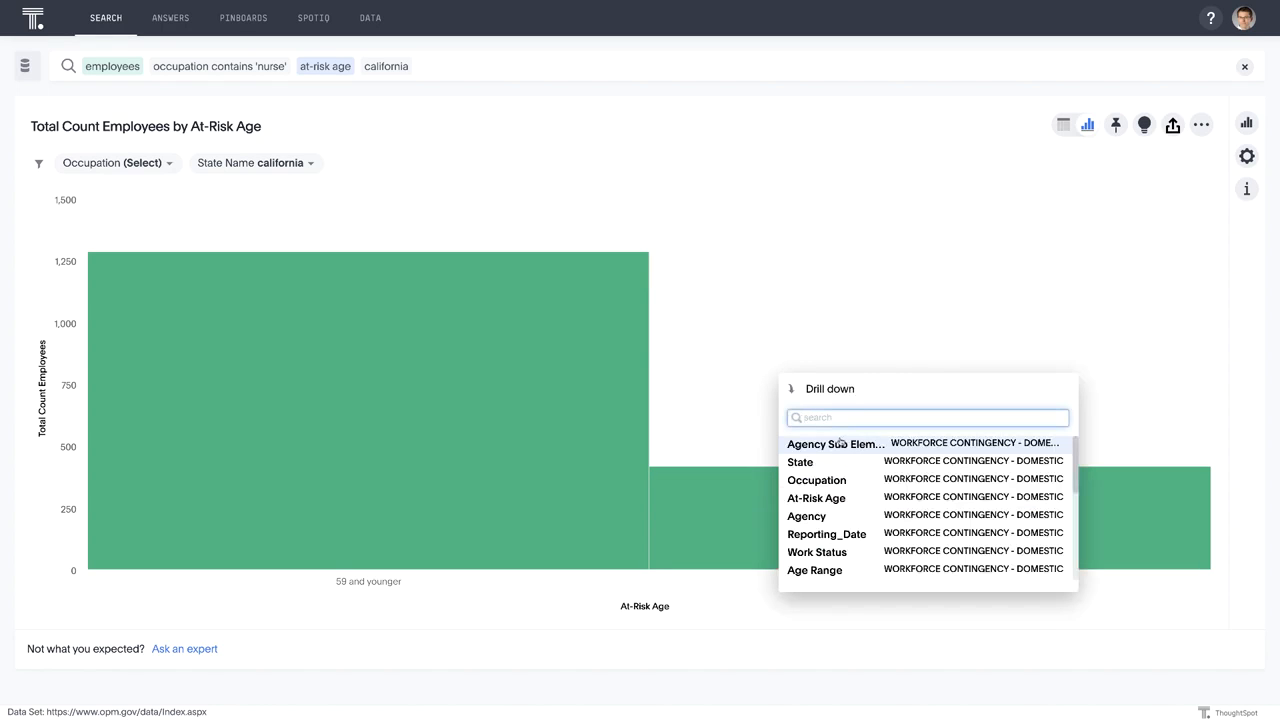
click(838, 443)
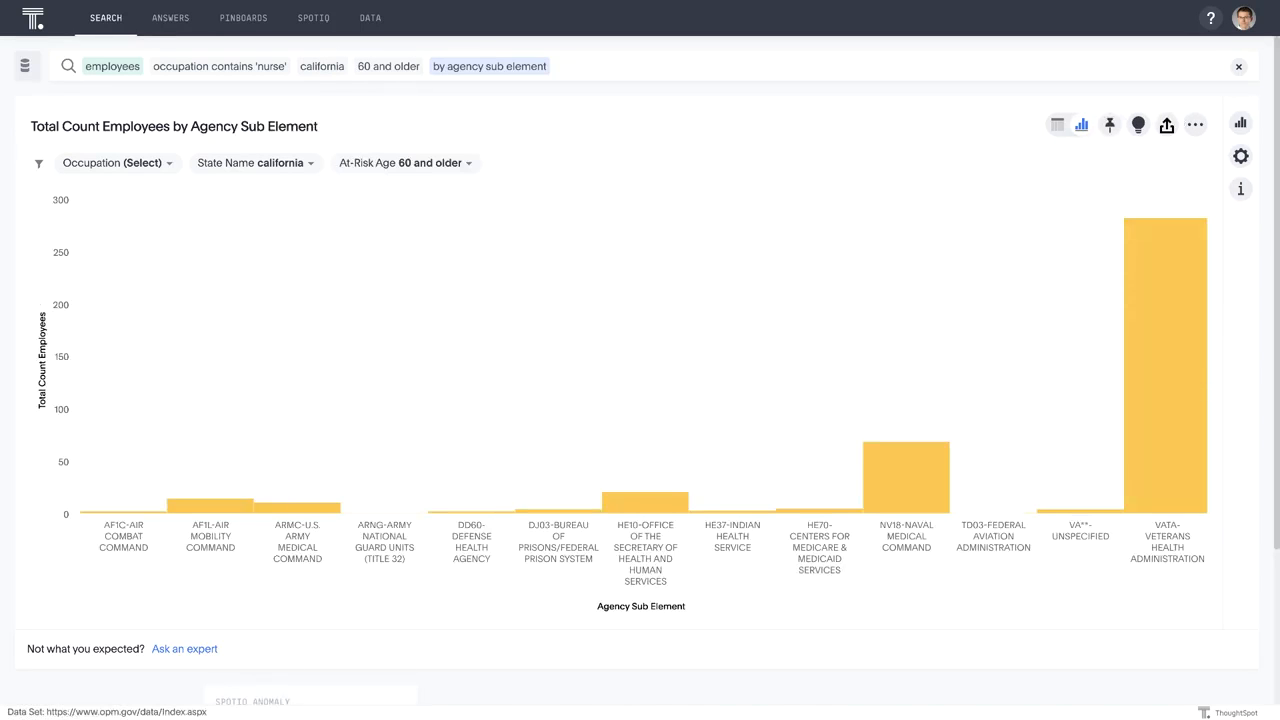
Sort the agency sub element chart by total count of employees in descending order
click(45, 352)
mouse_move(131, 341)
click(304, 365)
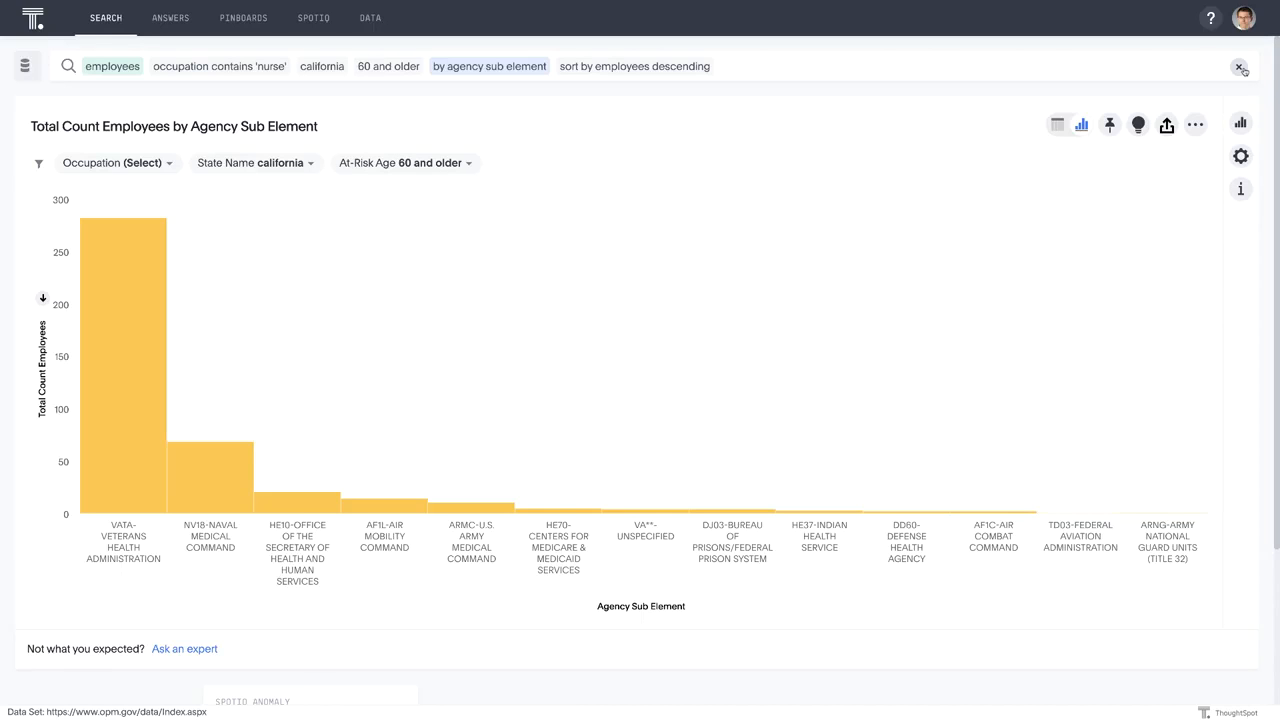
Start a new search for employees in the Department of Veterans Affairs
click(1240, 67)
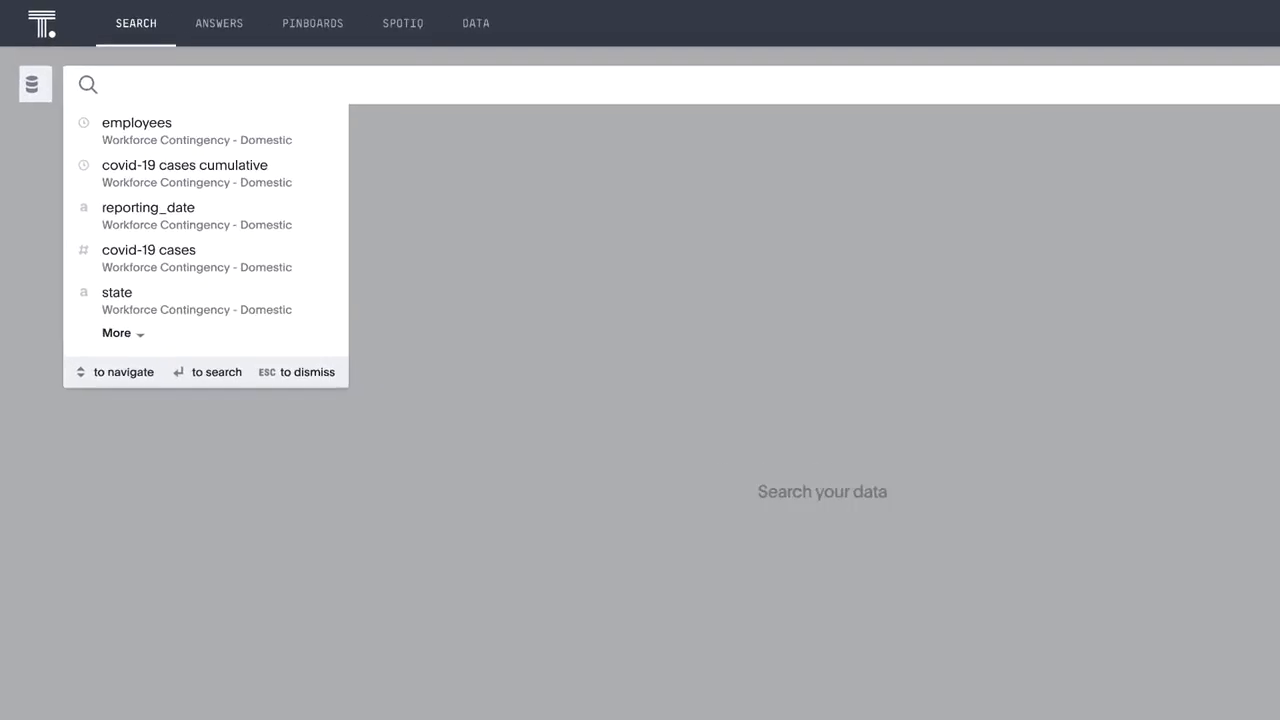
text(empl)
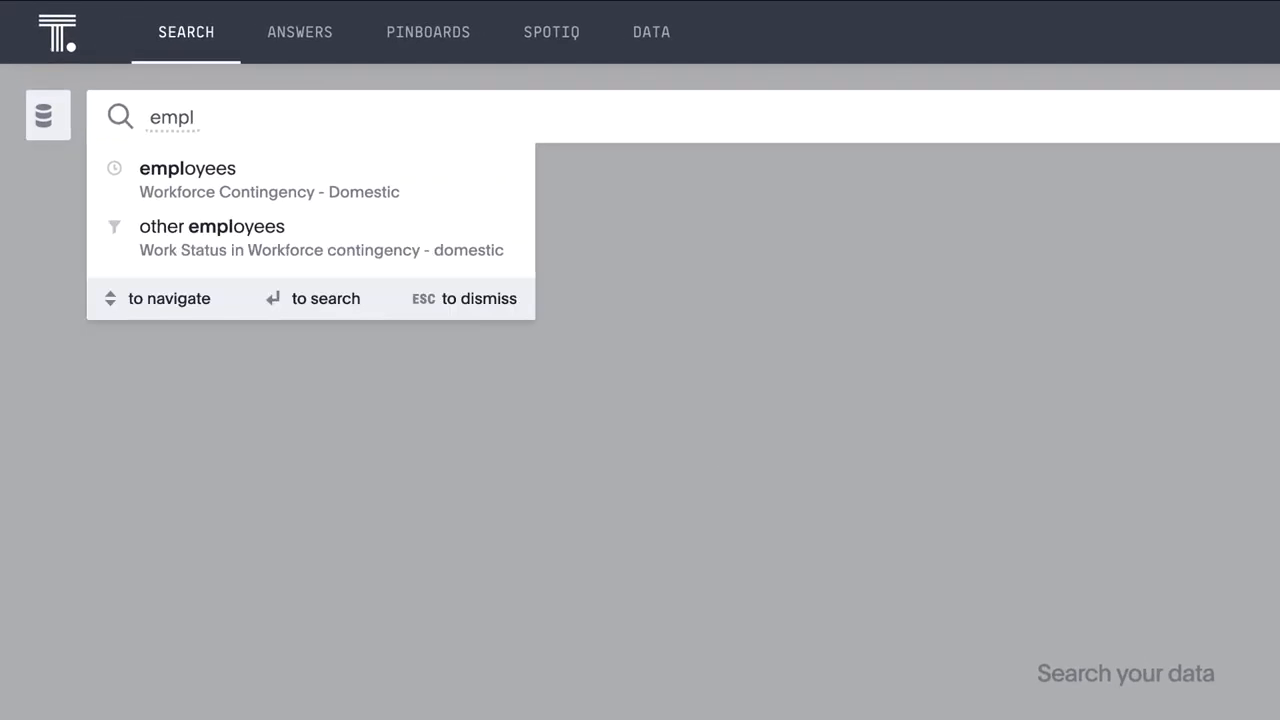
key(Down)
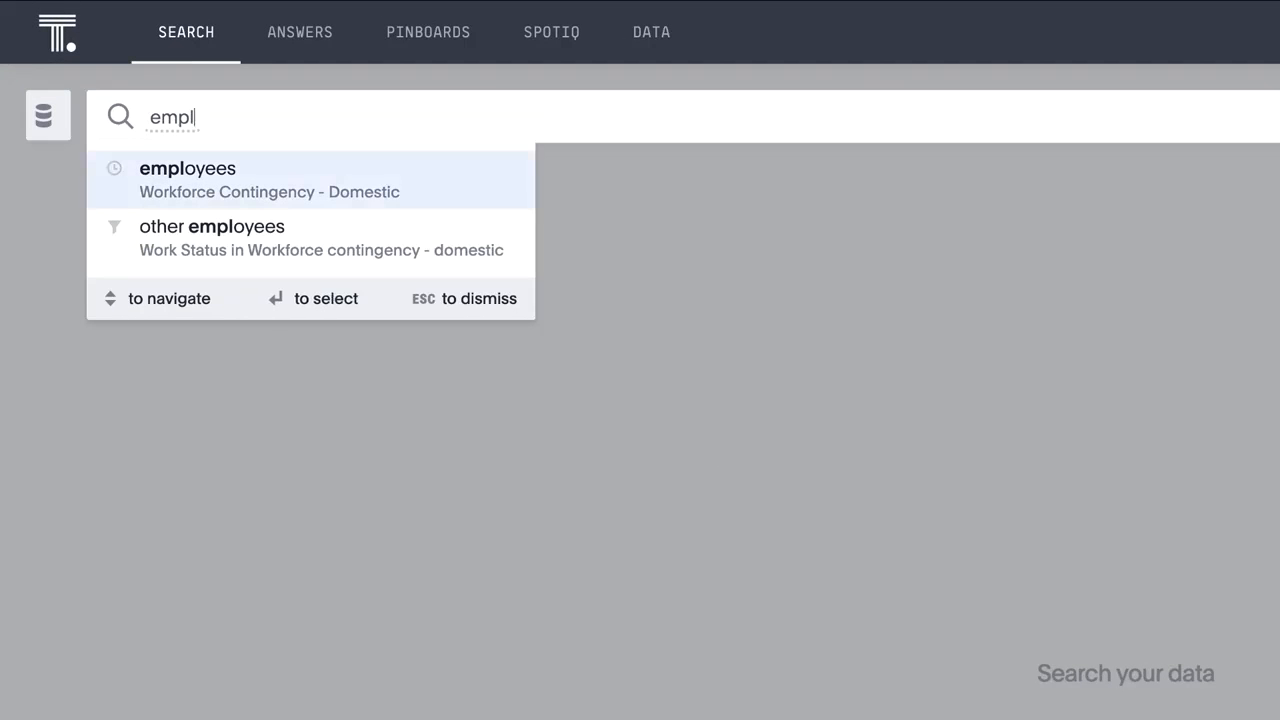
key(Return)
text(va)
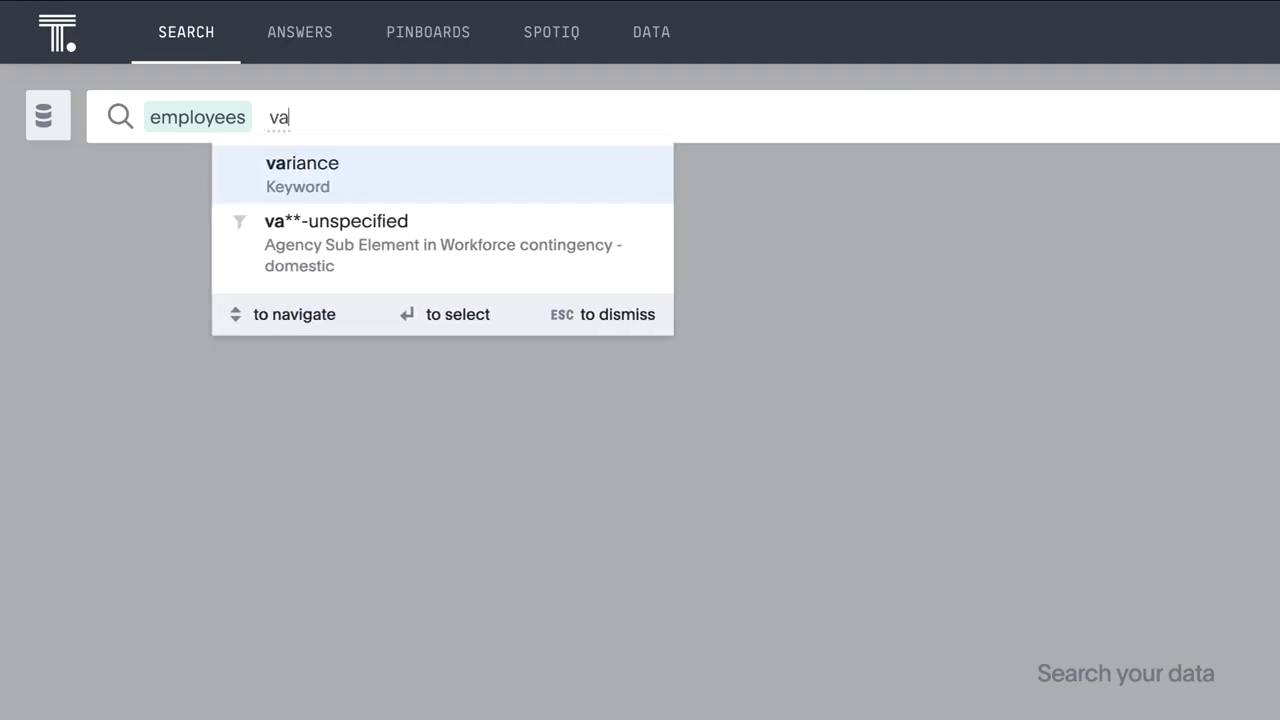
key(BackSpace)
text(eter)
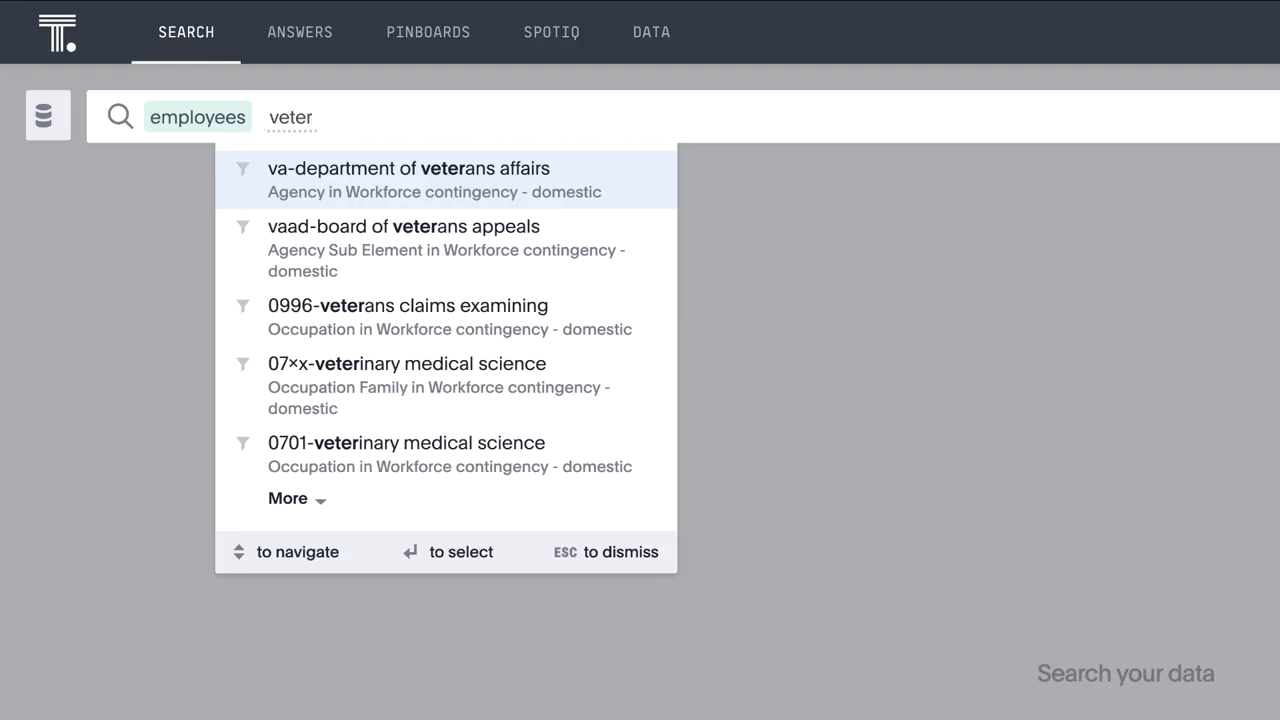
key(Return)
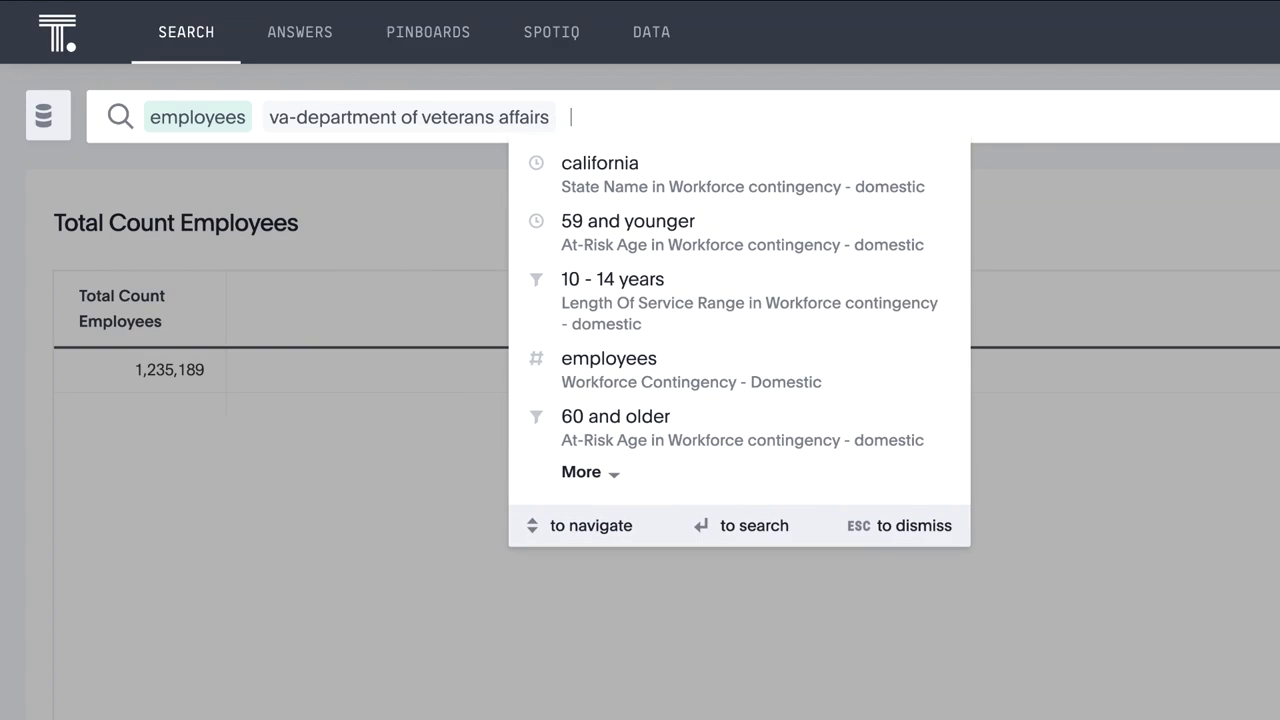
Filter the Veterans Affairs employee search to California and the 59 and younger age group
text(california)
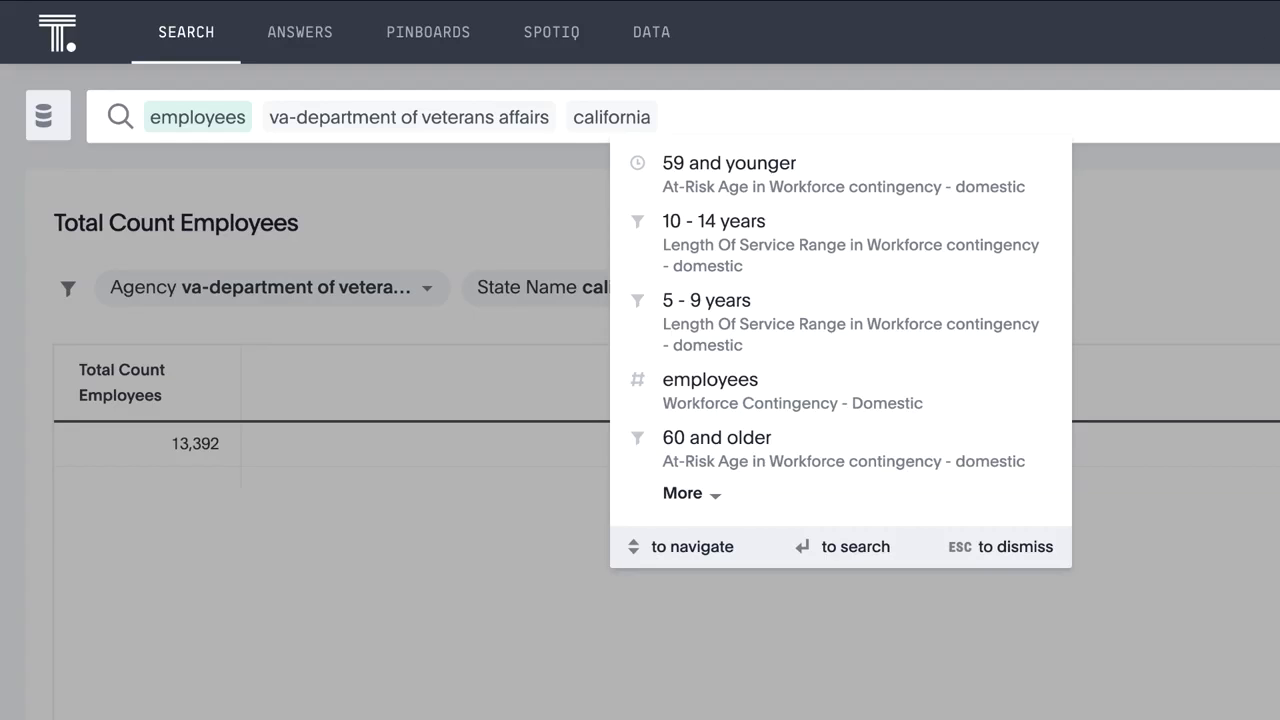
click(843, 168)
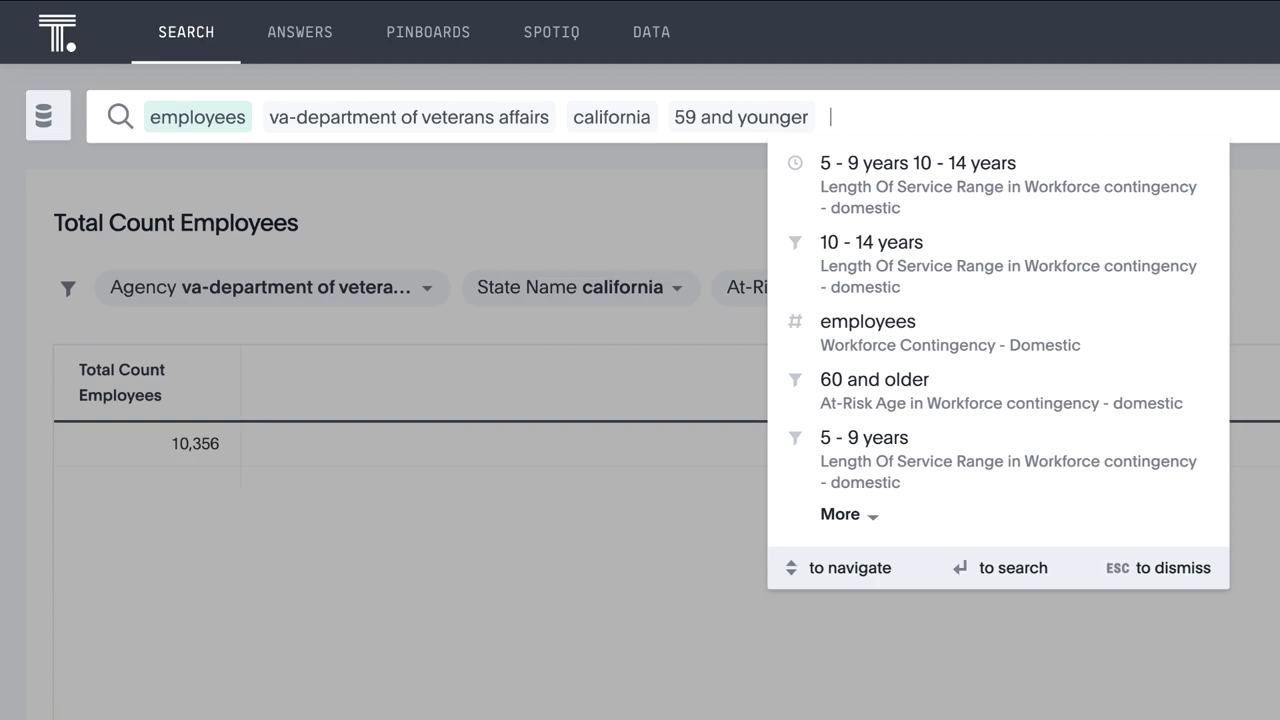
key(Escape)
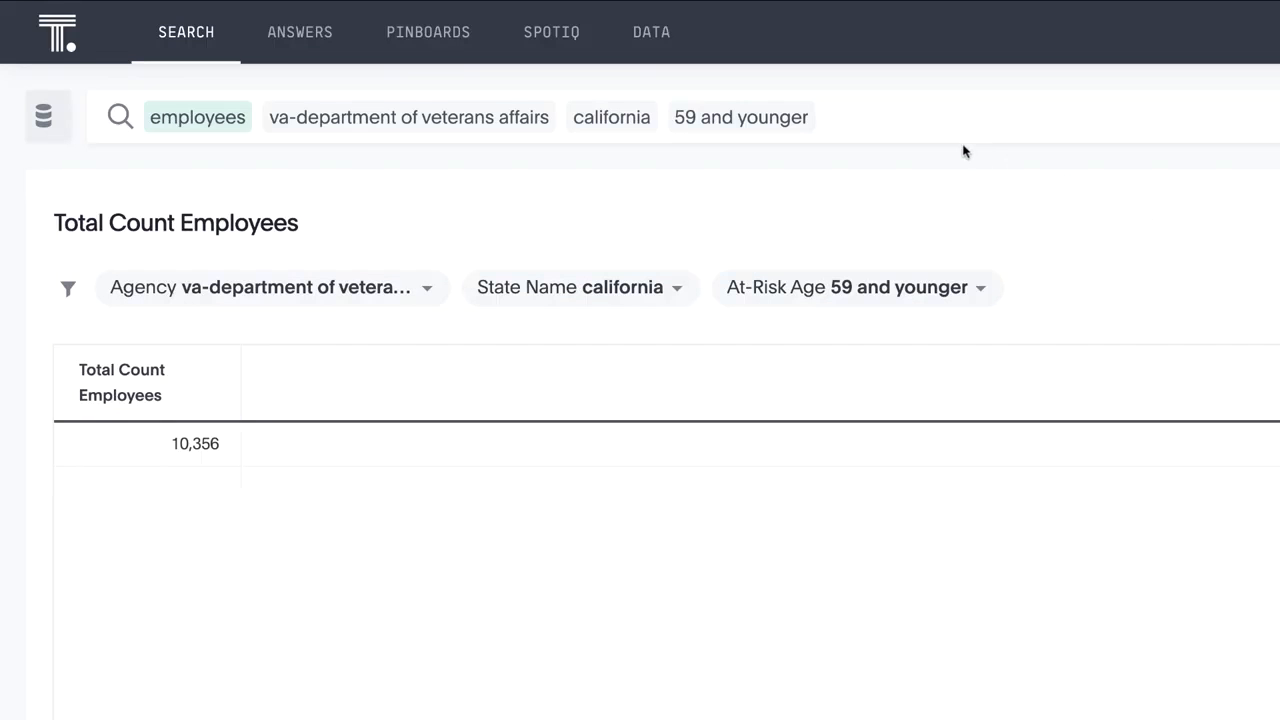
Restrict the search to length of service ranges of 5 - 9 years and 10 - 14 years
click(916, 118)
text(5 - )
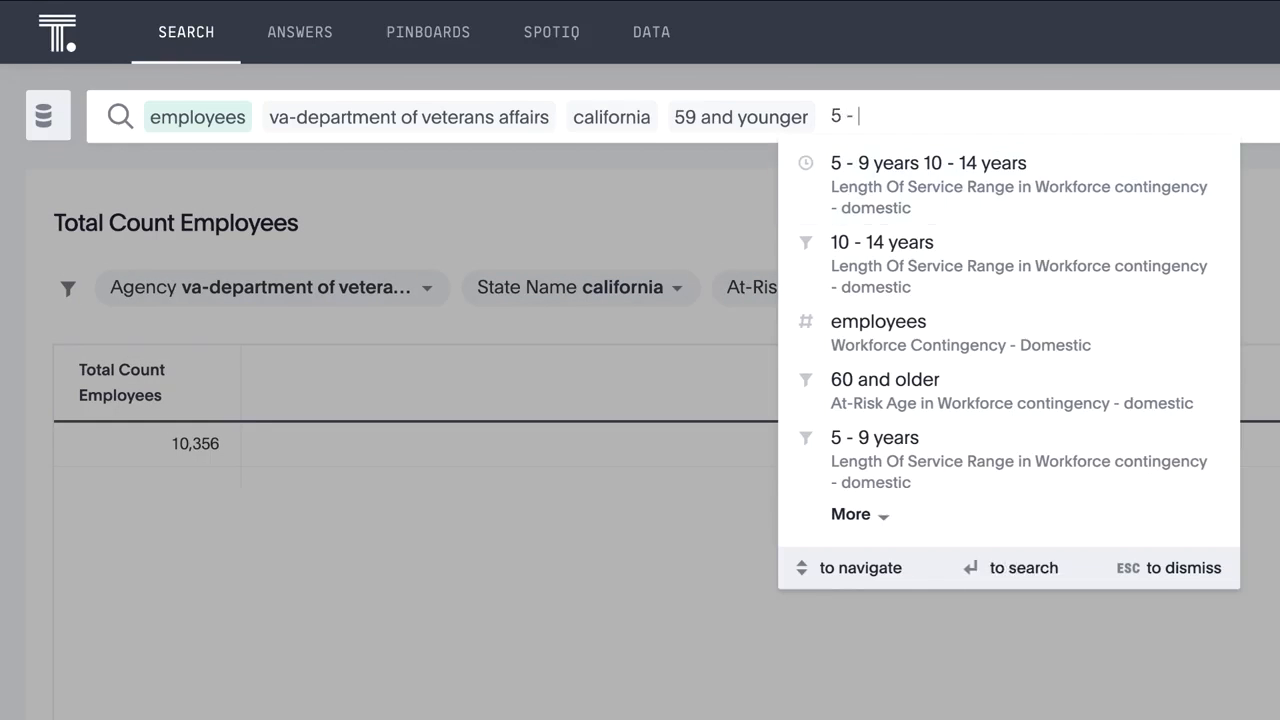
text(9 years)
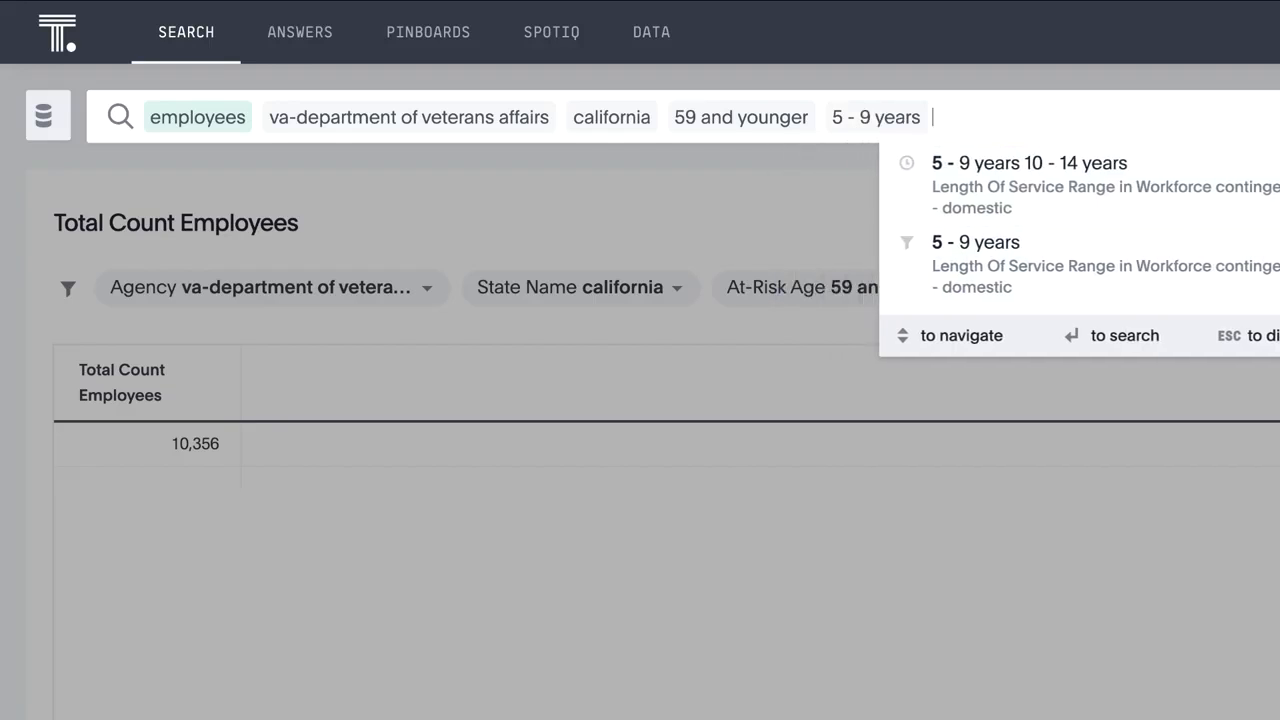
key(Down)
key(Return)
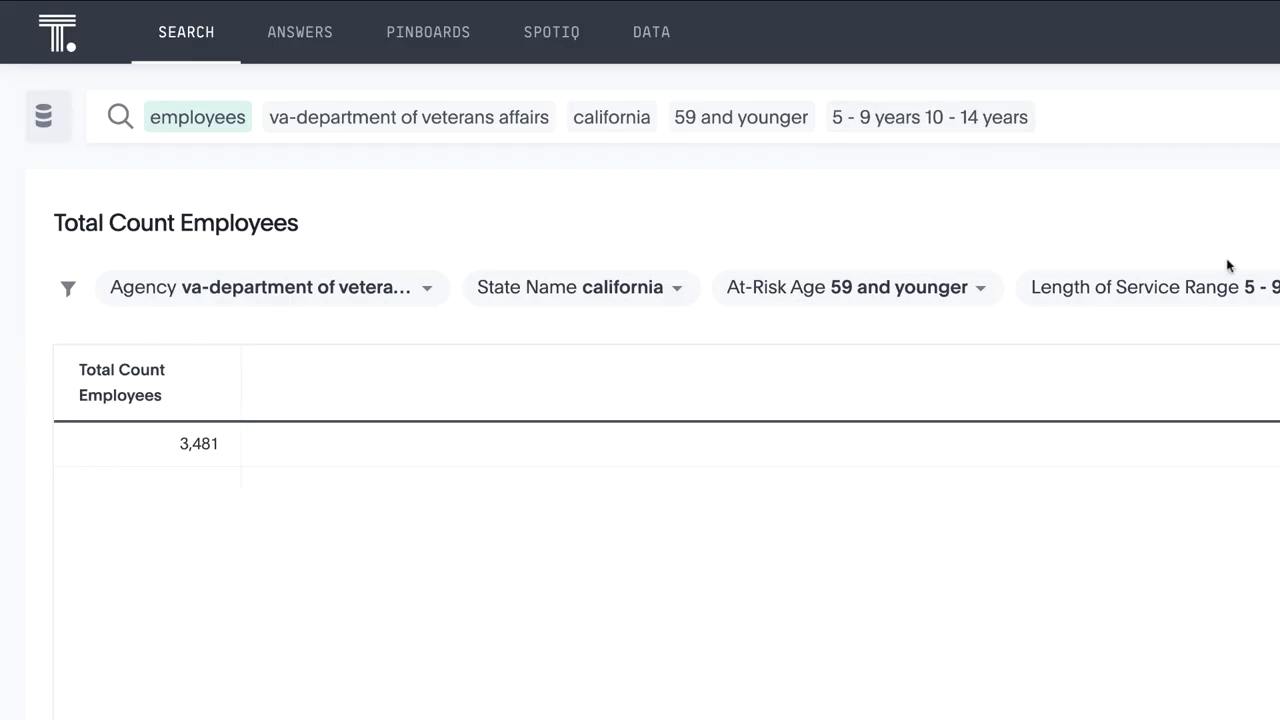
Drill down into the filtered Veterans Affairs employee total by Work Status
right_click(203, 447)
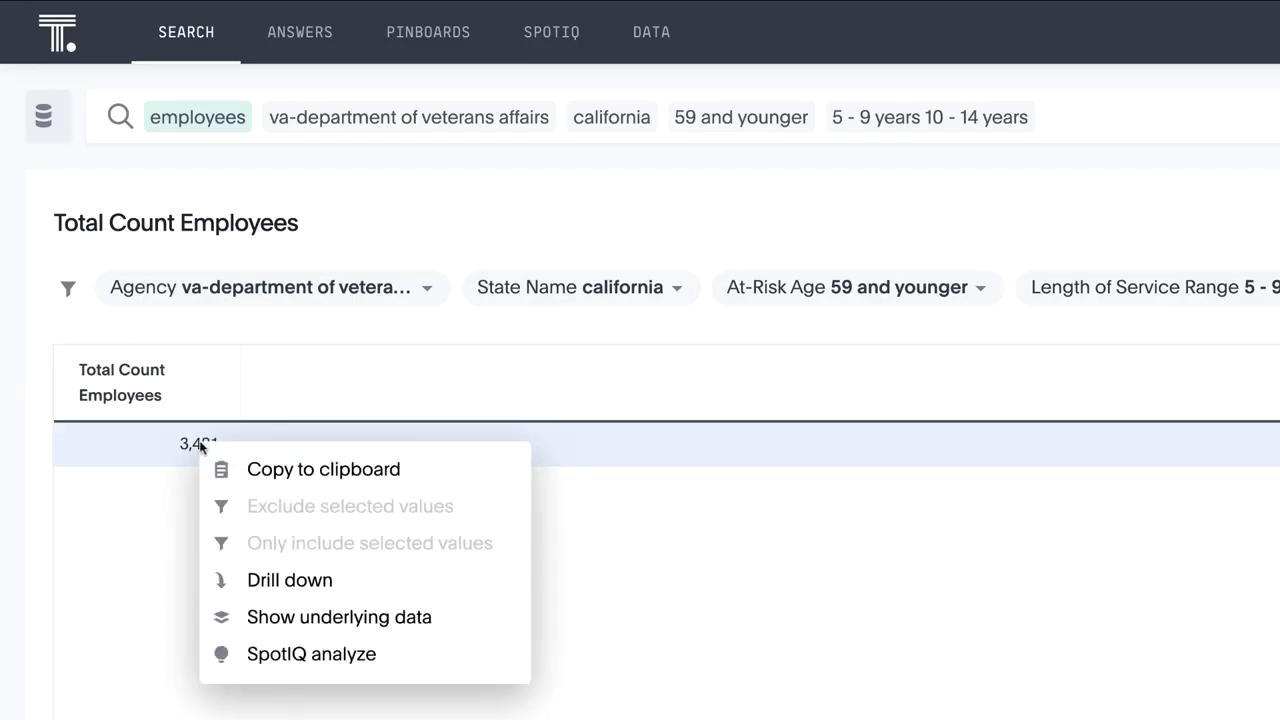
click(273, 583)
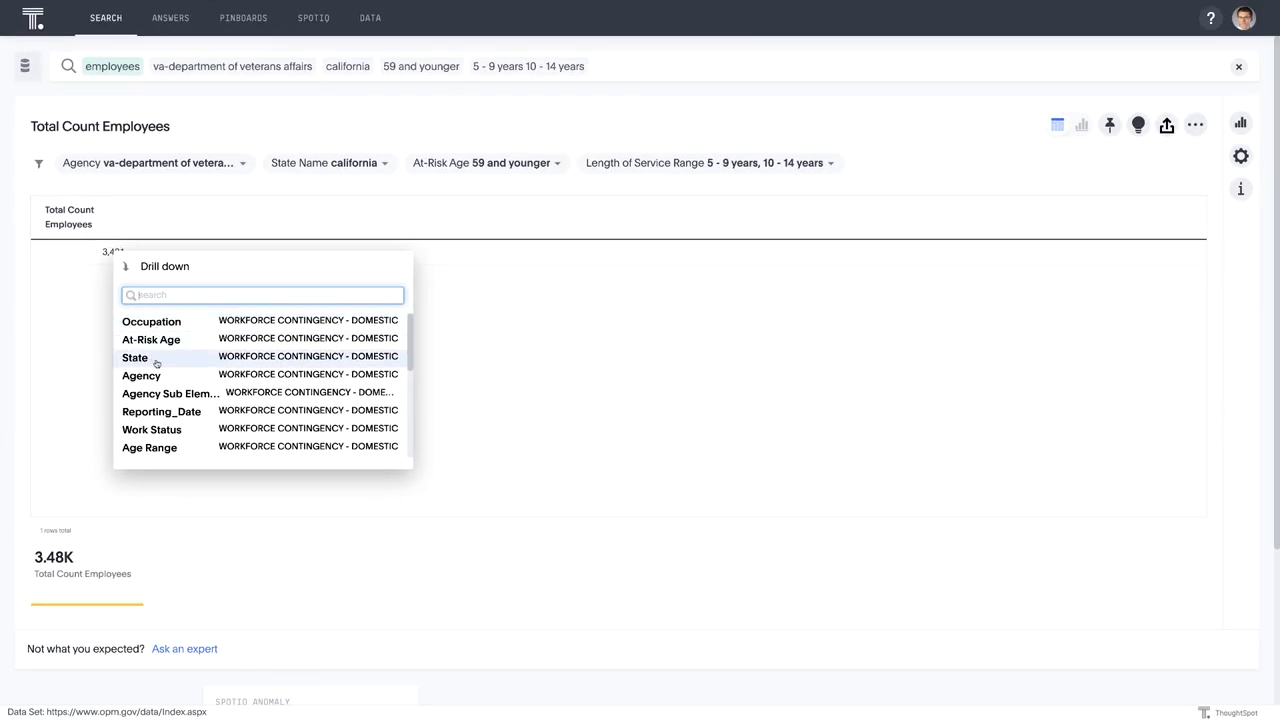
click(151, 429)
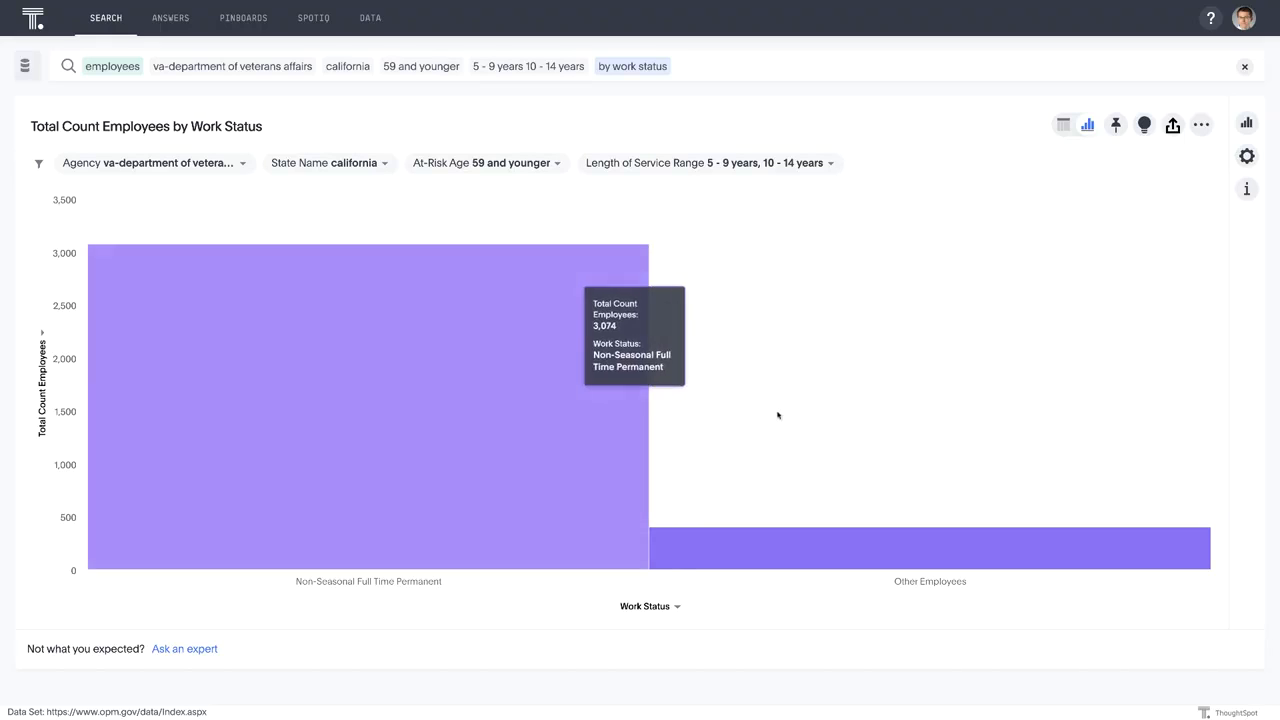
Drill down into the Other Employees group by Occupation
right_click(938, 544)
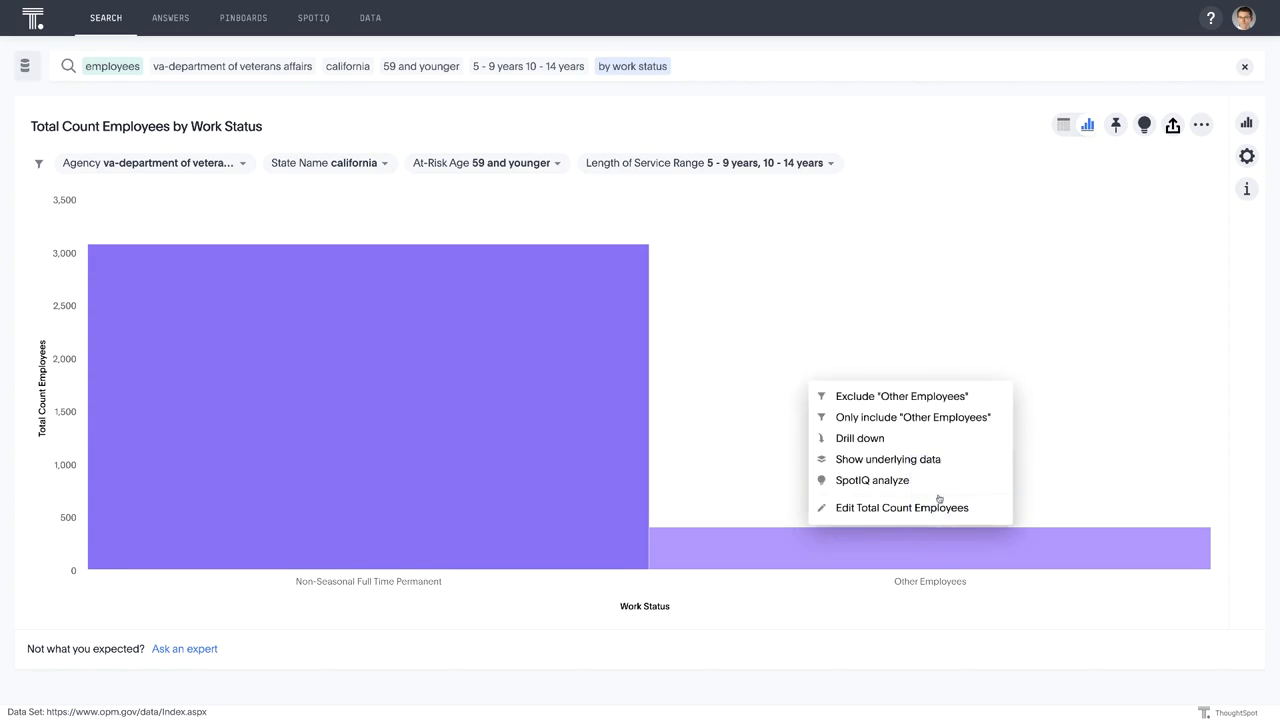
click(889, 440)
click(873, 460)
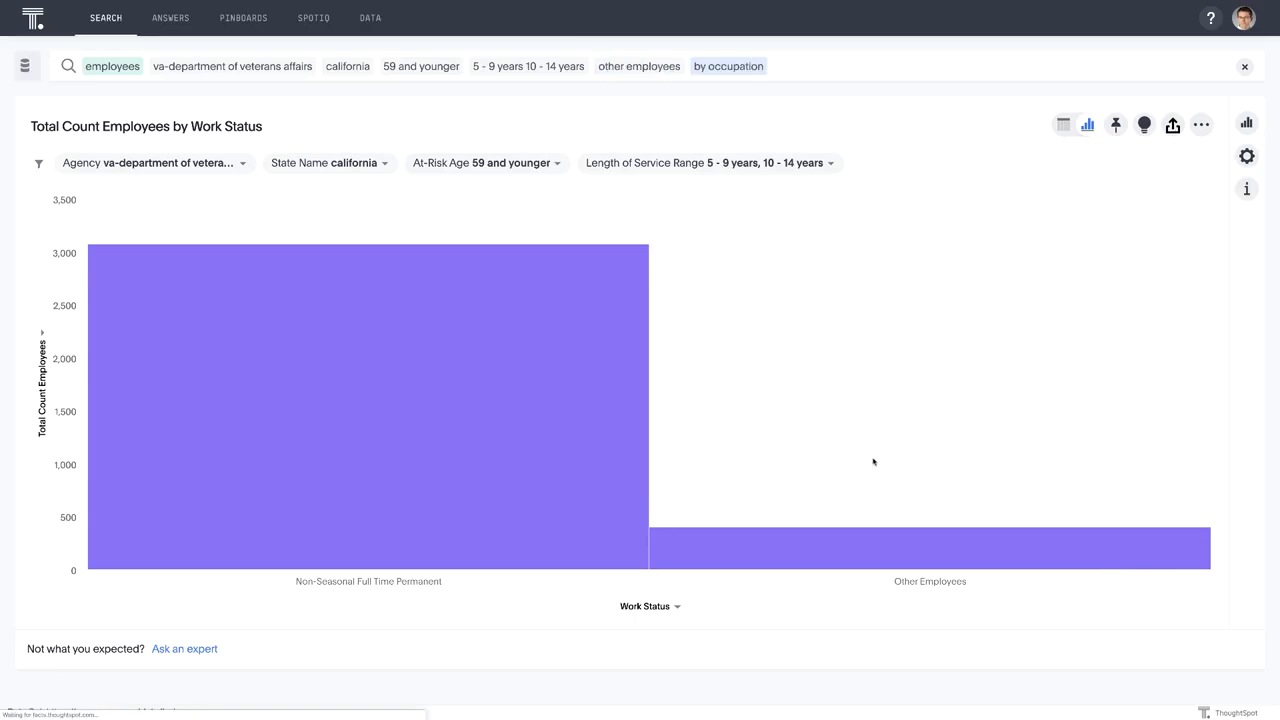
Limit the Other Employees occupation breakdown to the top occupations
click(804, 72)
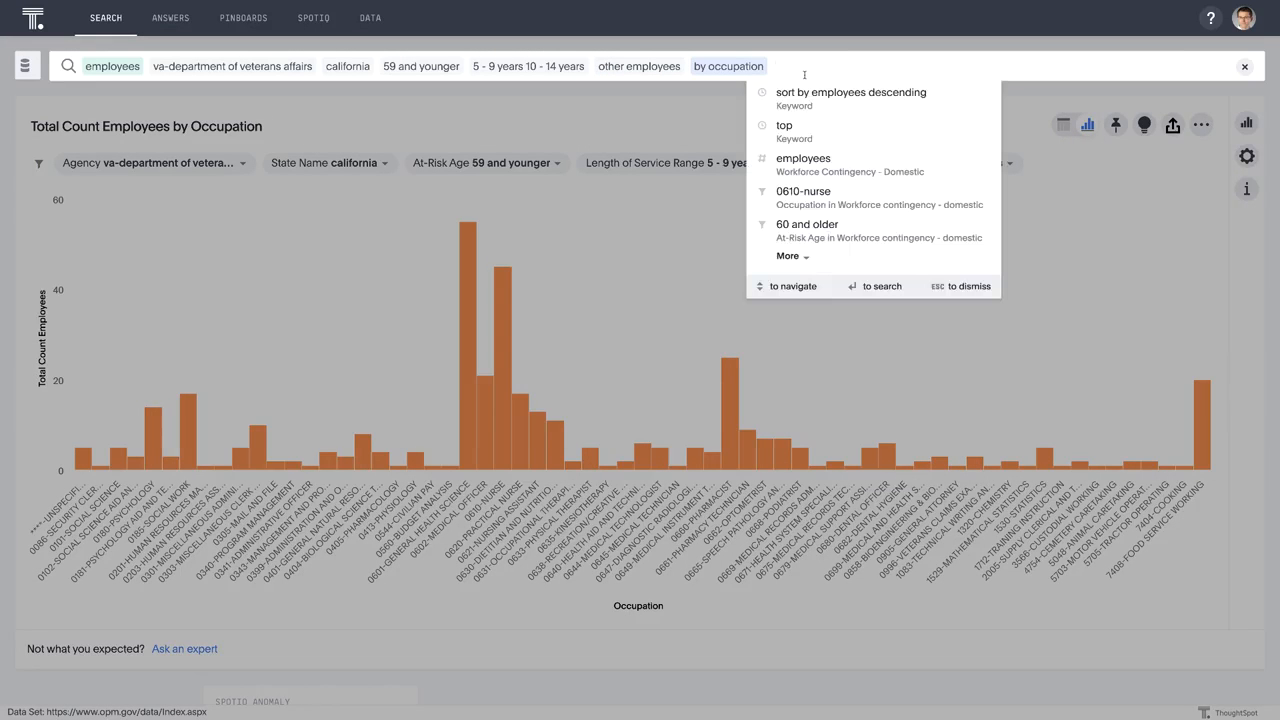
text(top)
key(Return)
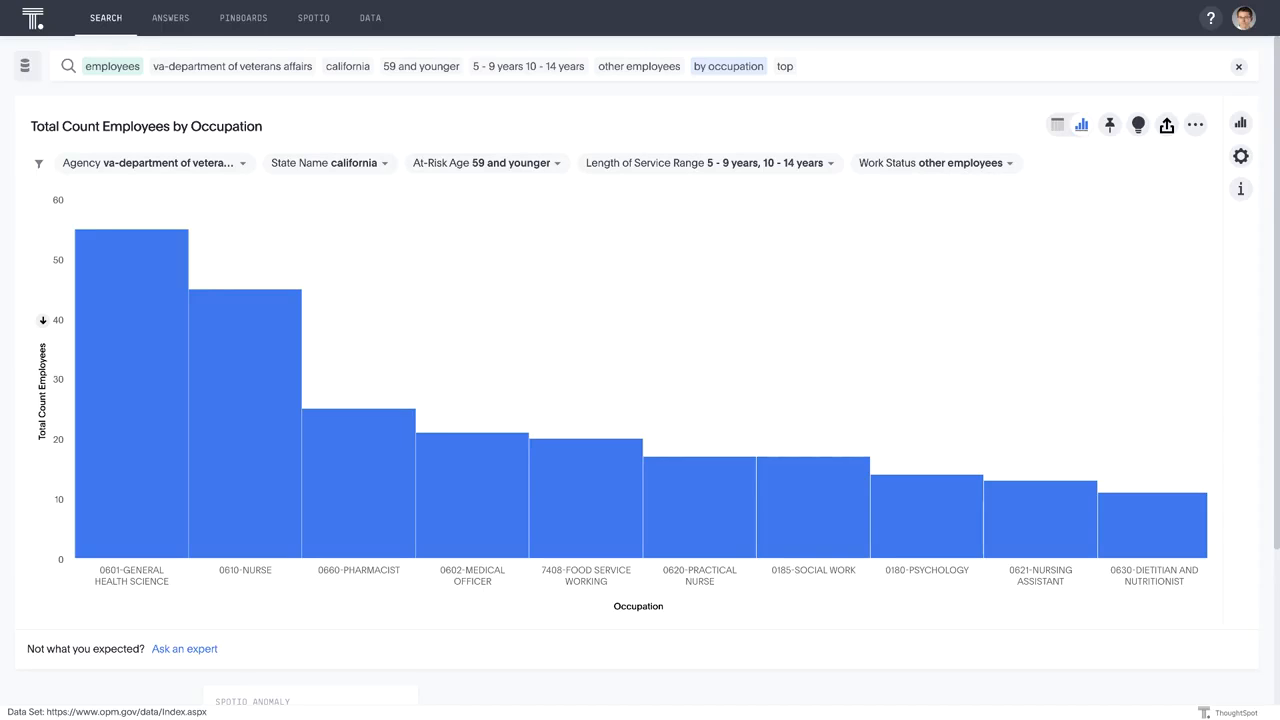
Replace the current search with a new one for covid-19 cases by state, daily
click(1238, 66)
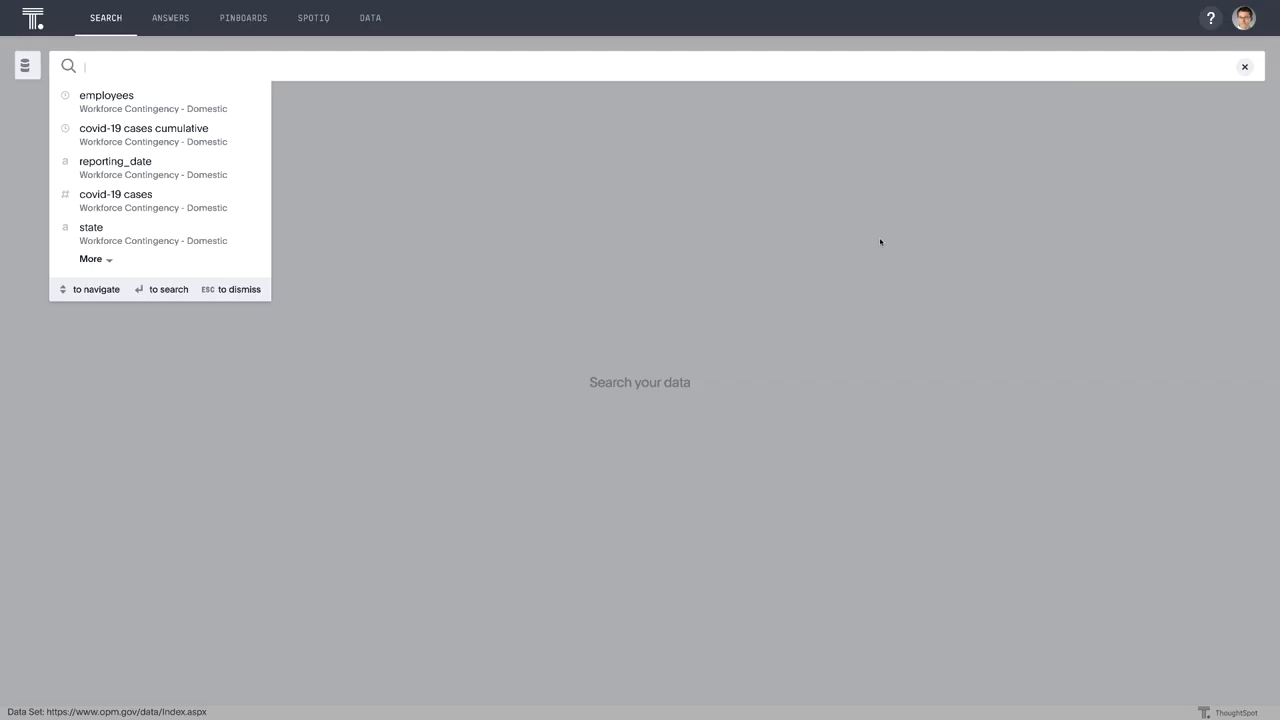
text(covid)
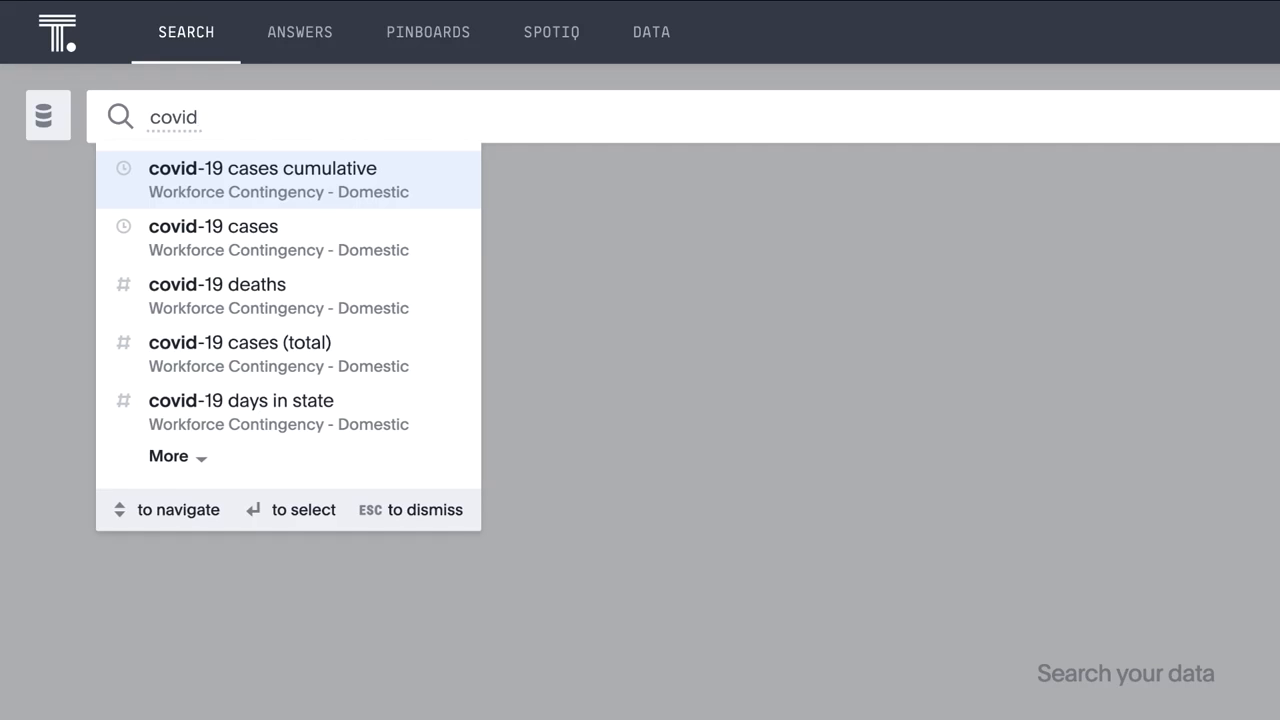
key(Down)
key(Return)
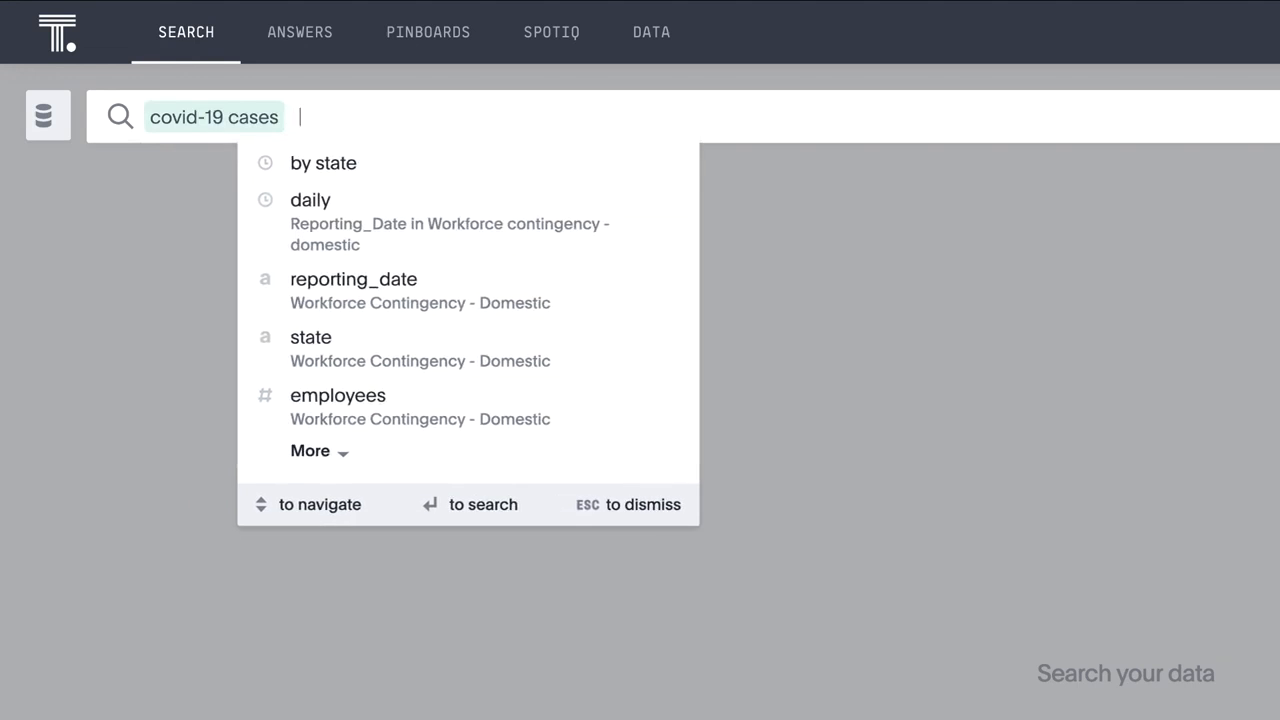
text(by state)
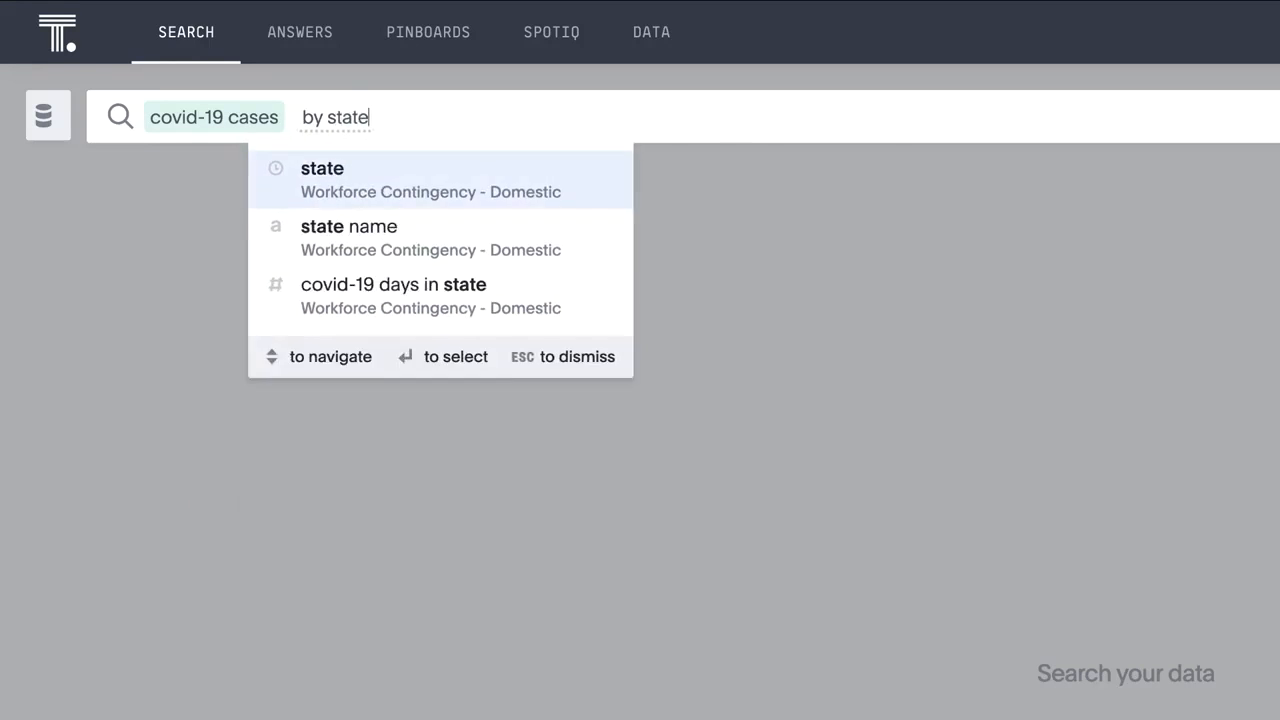
key(Return)
text(daily)
key(Return)
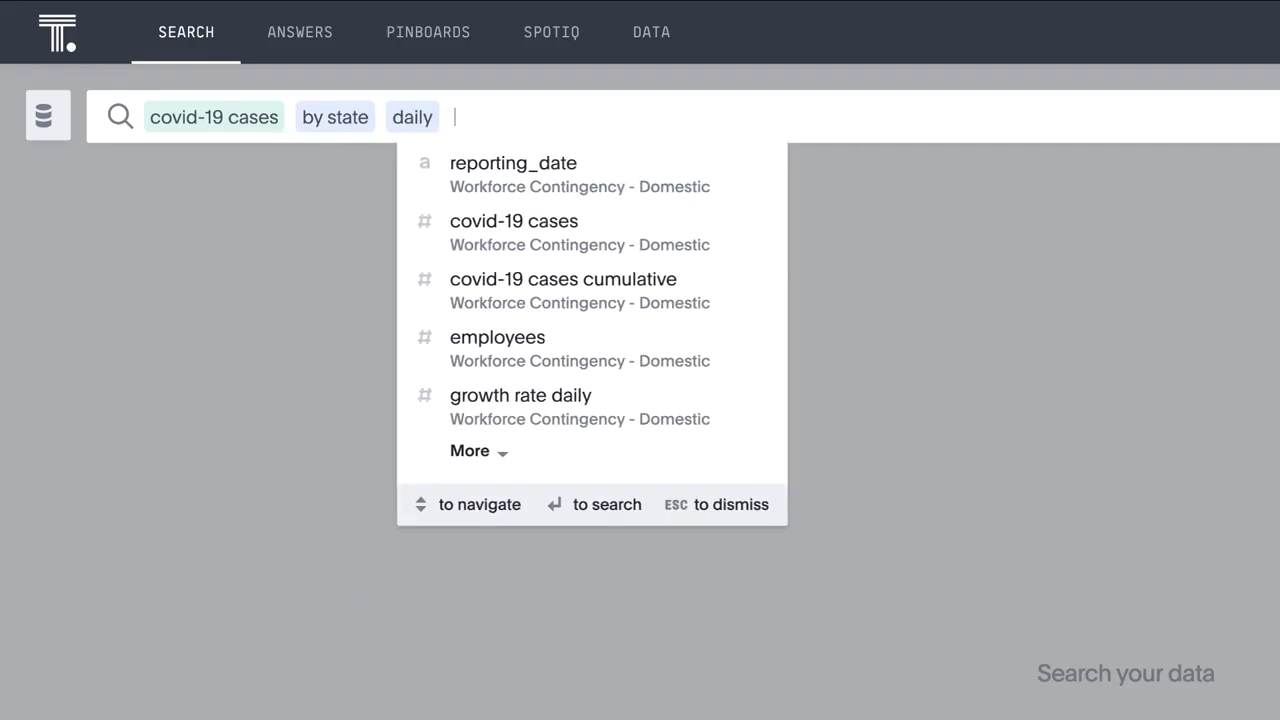
key(Return)
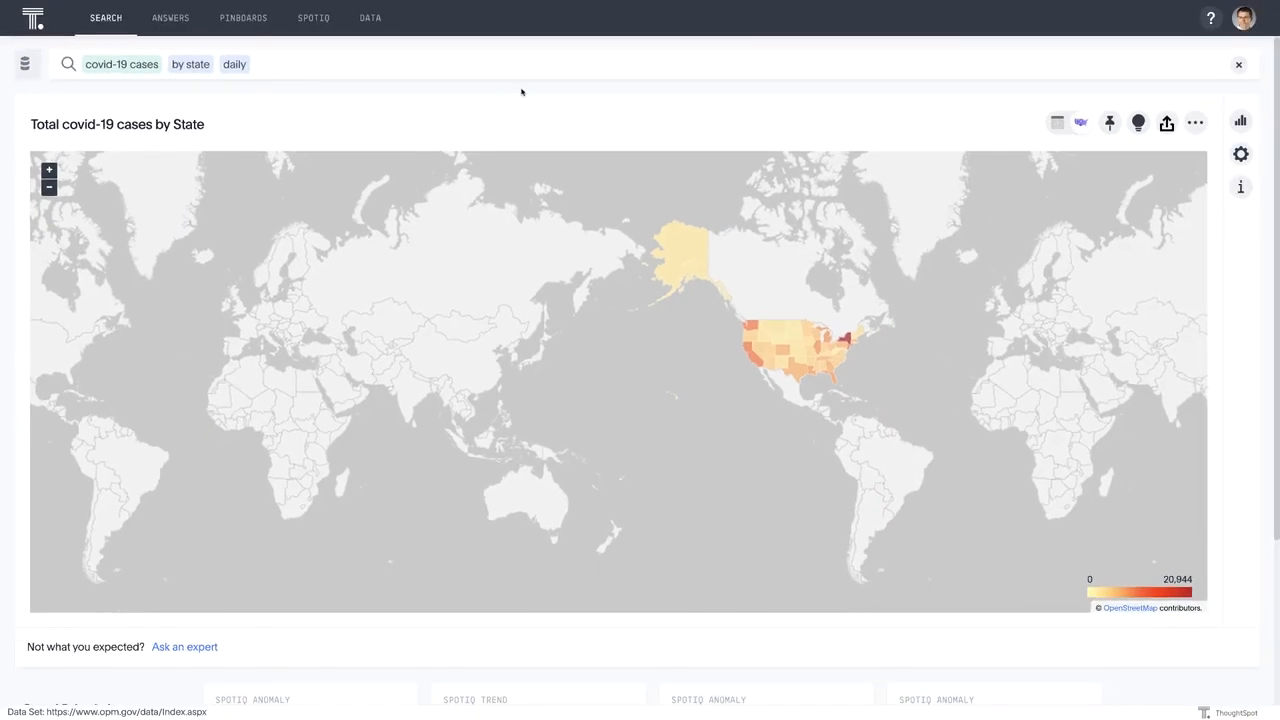
Restrict the search to states whose covid-19 cases (total) are below 100, using a nested state in (...) filter, and to the last 14 days
click(341, 66)
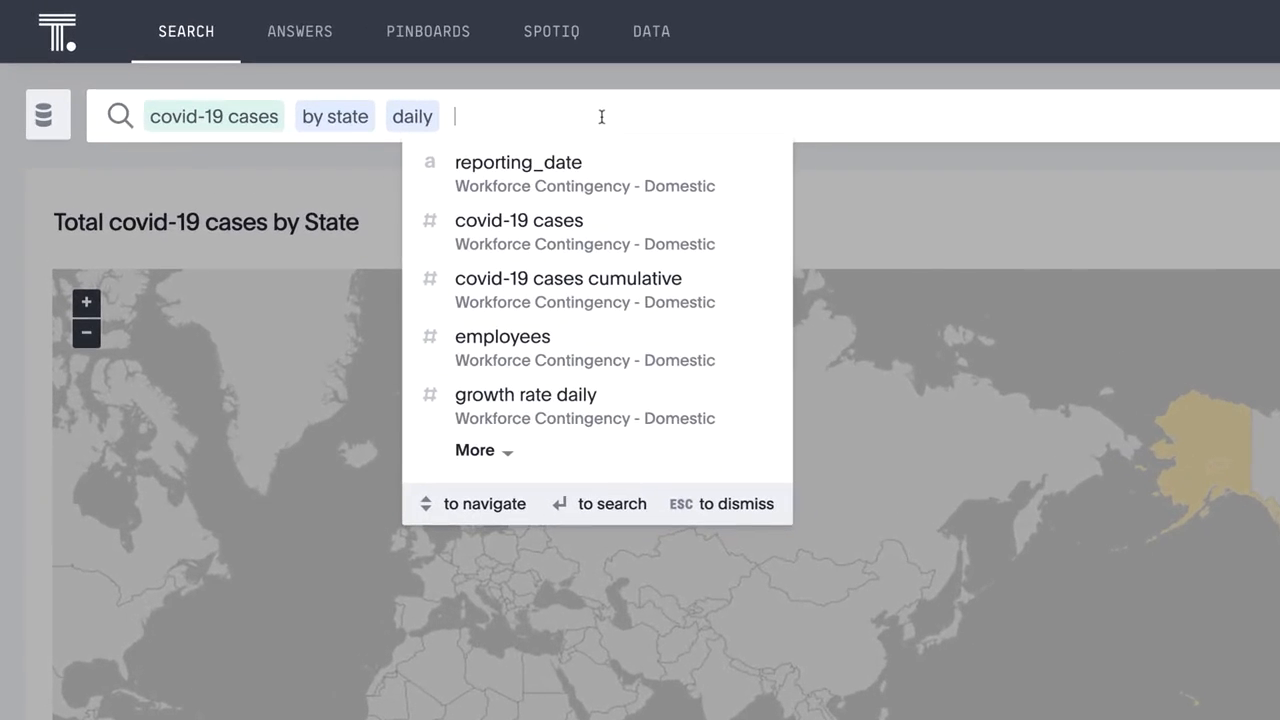
text(state in)
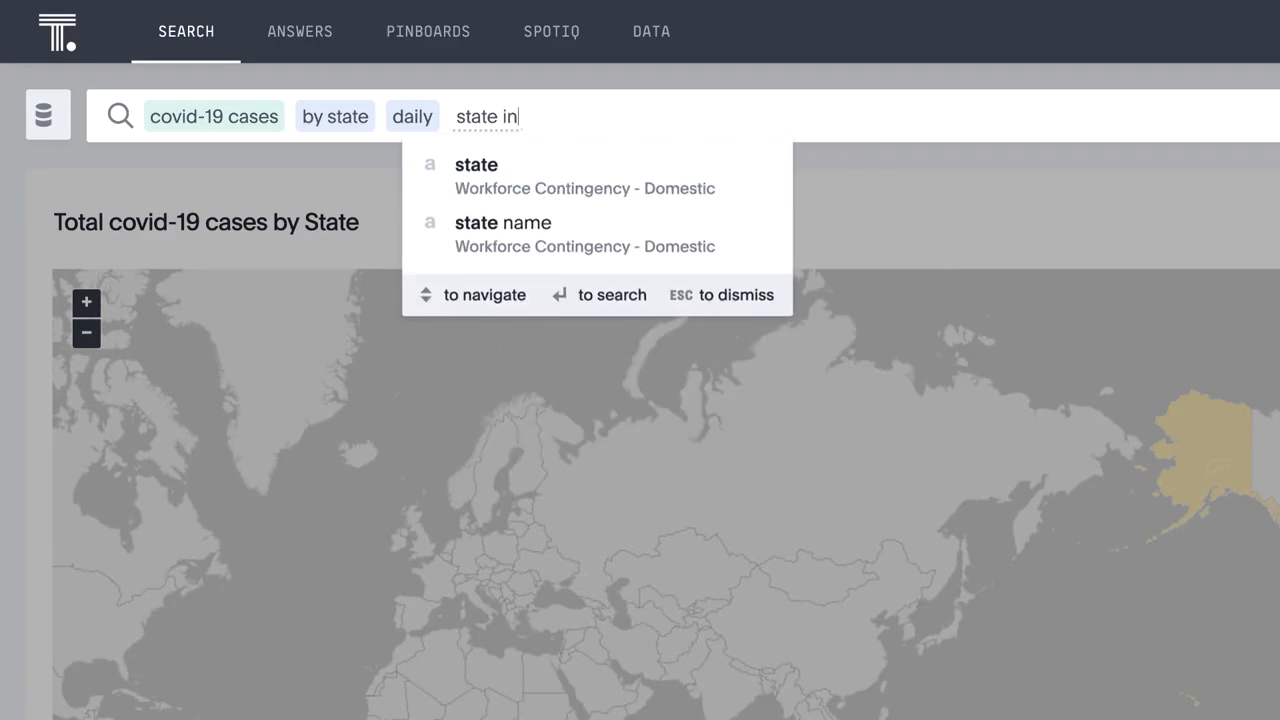
text( (state co)
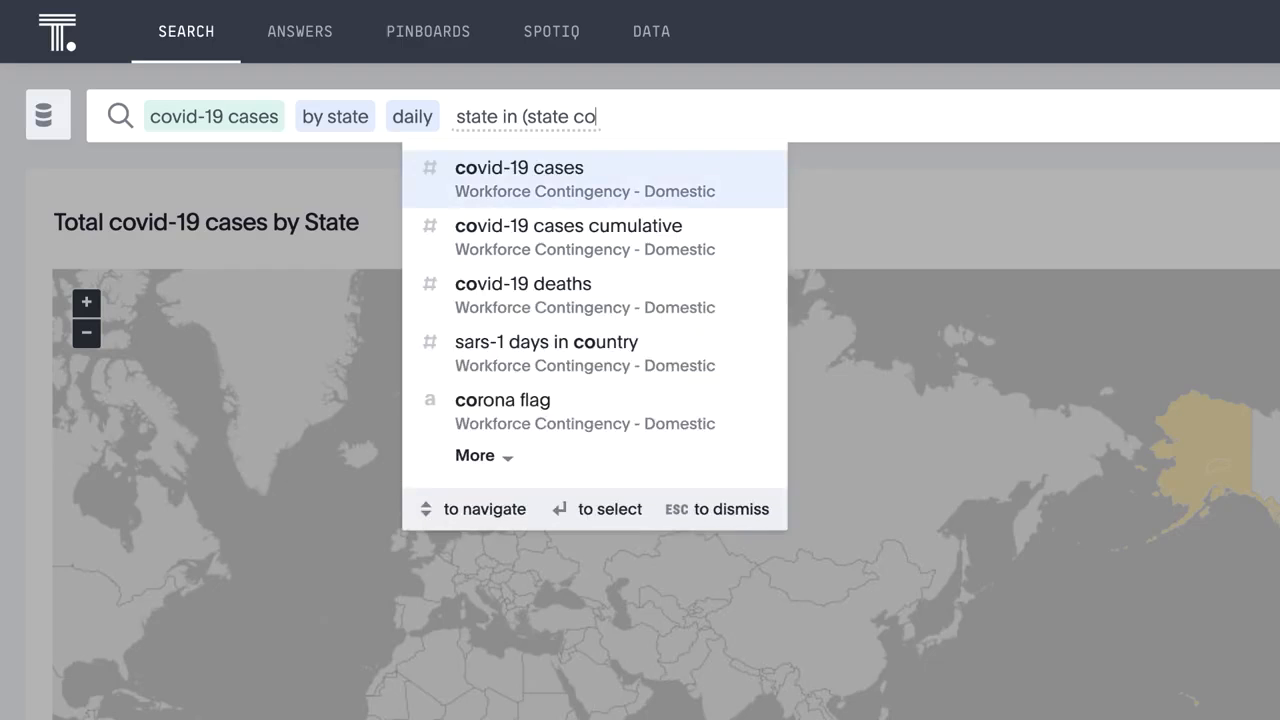
text(vid-)
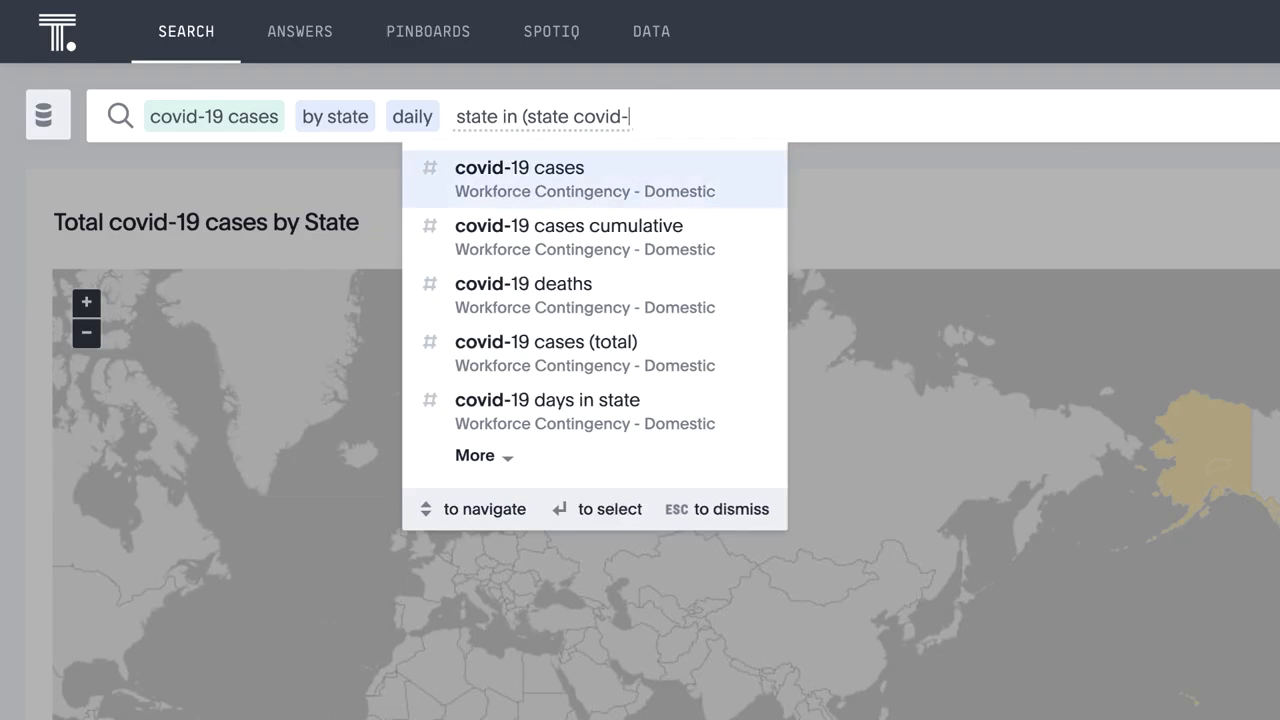
text(19 case)
key(BackSpace)
key(BackSpace)
key(BackSpace)
key(BackSpace)
key(BackSpace)
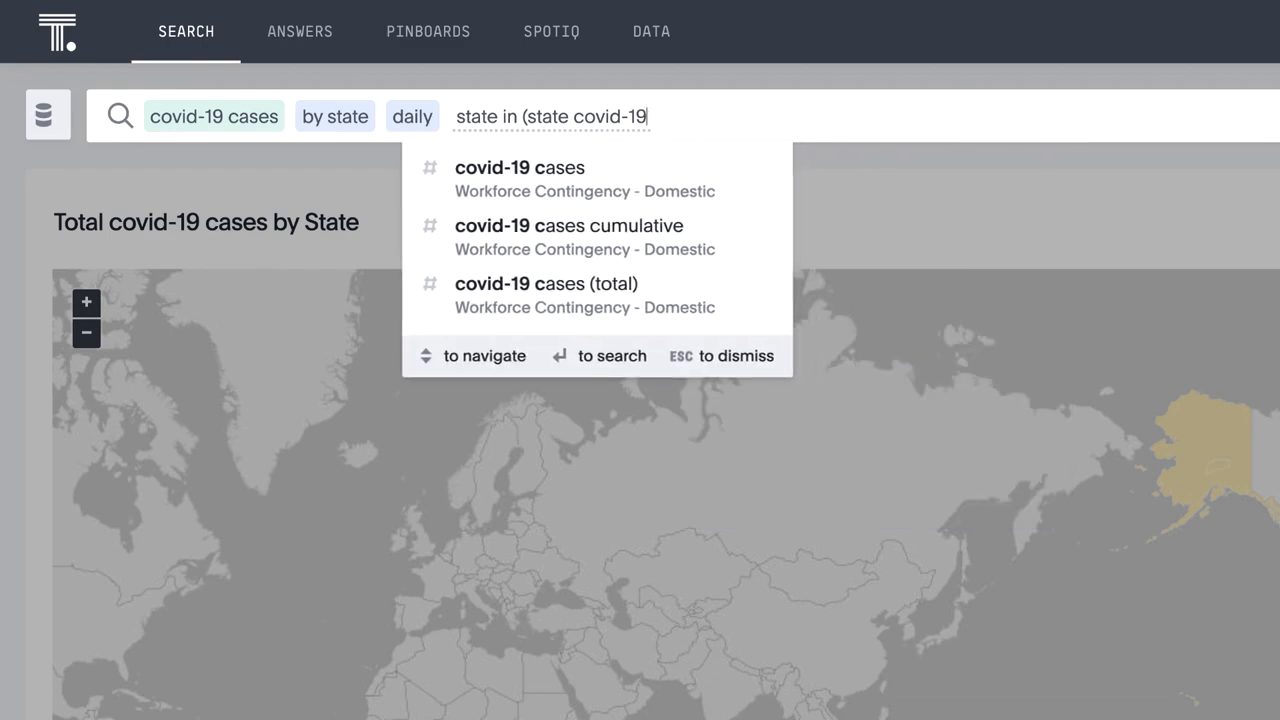
key(Down)
key(Down)
key(Down)
key(Return)
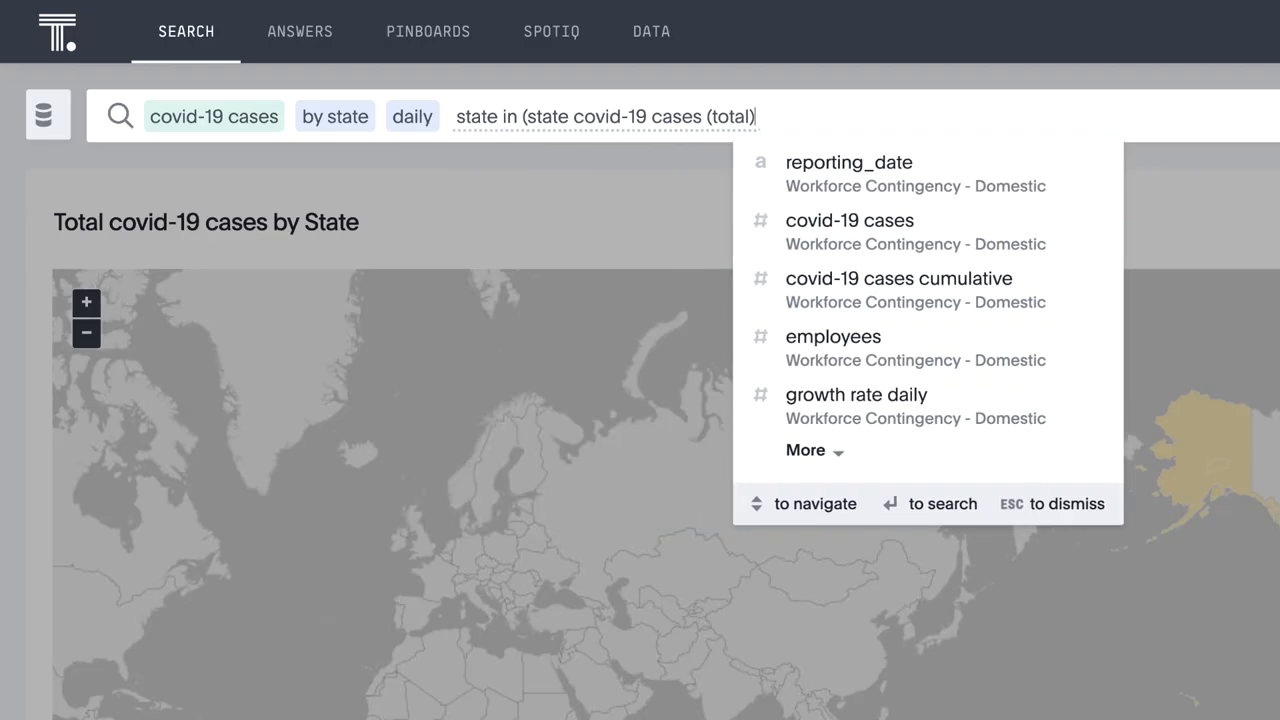
text(<)
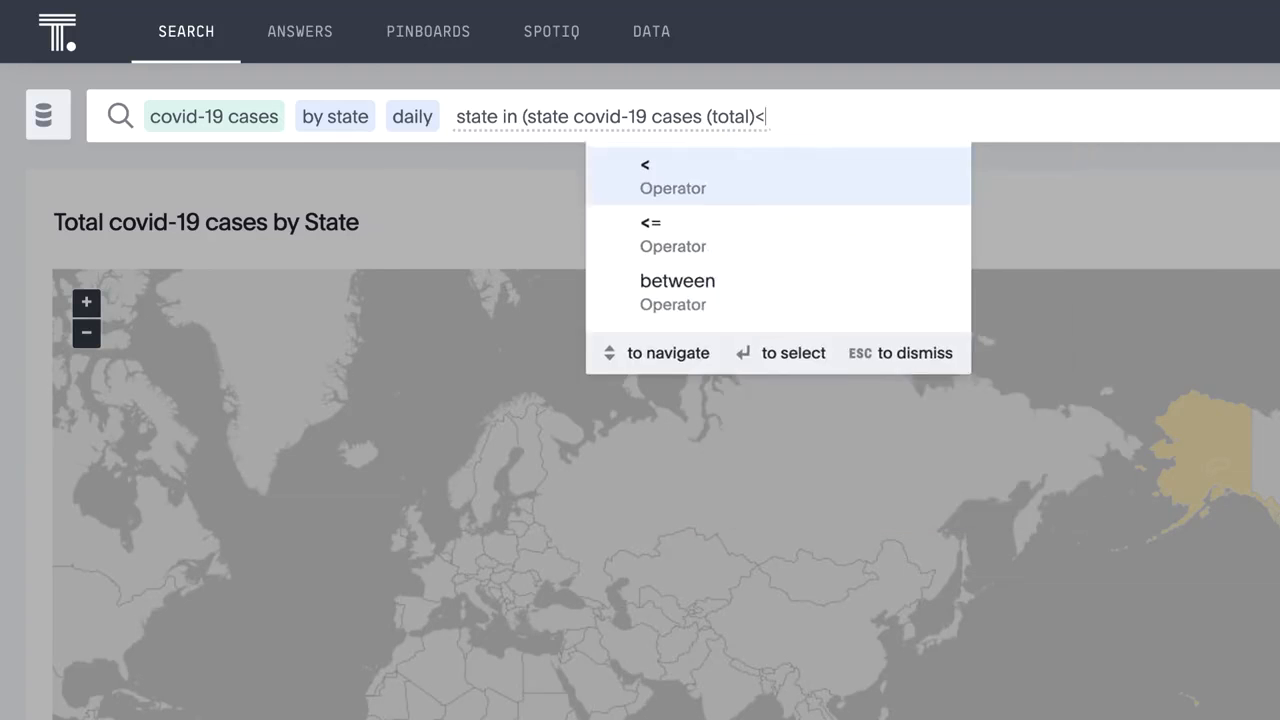
text(100) las)
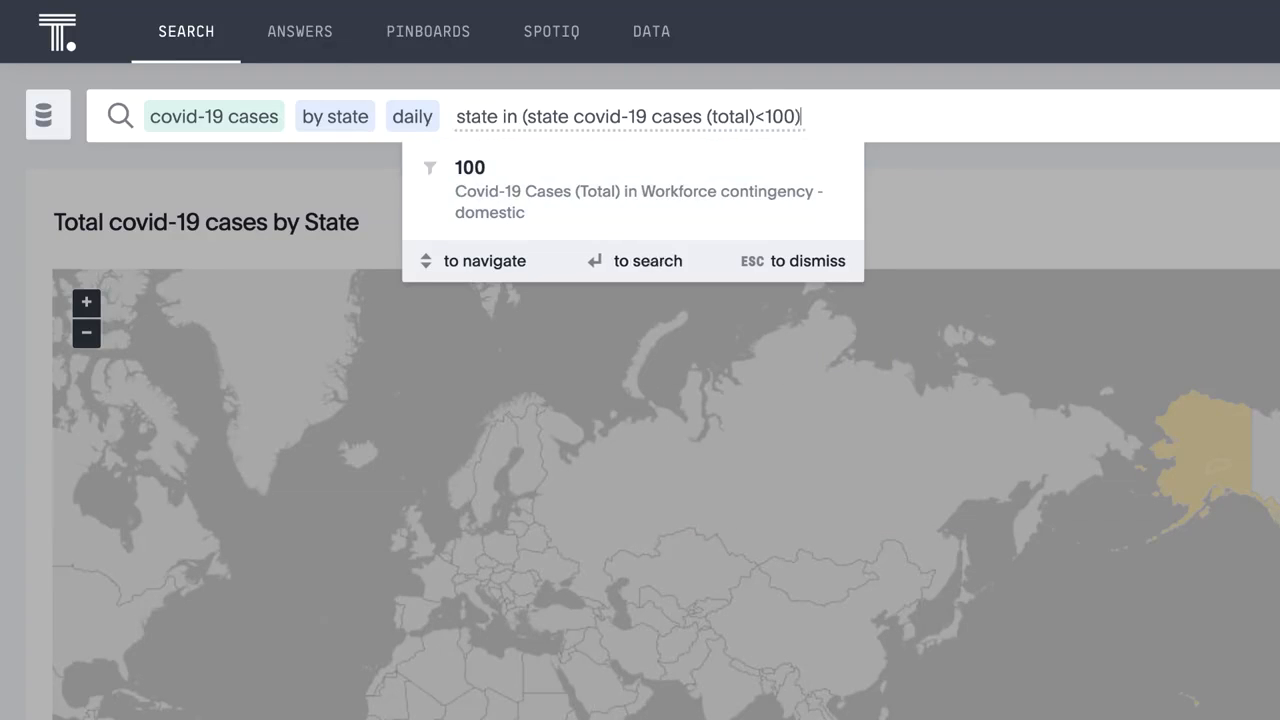
text(t 14 days)
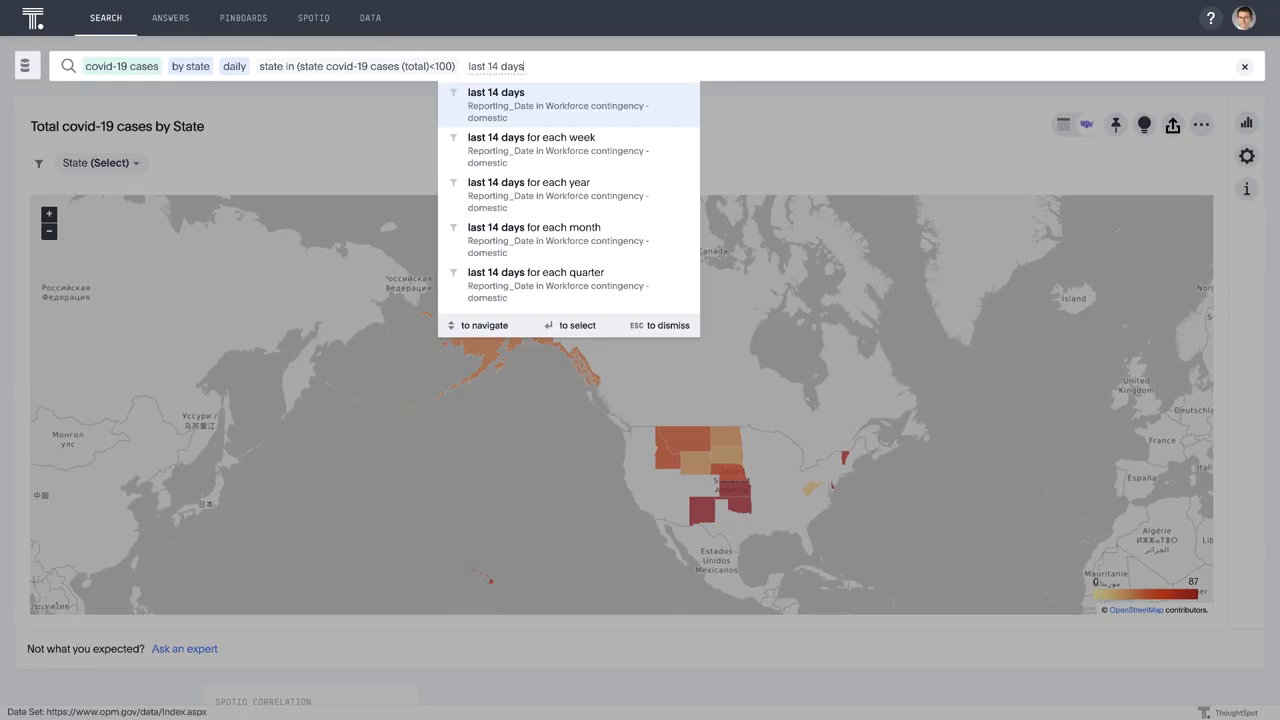
key(Return)
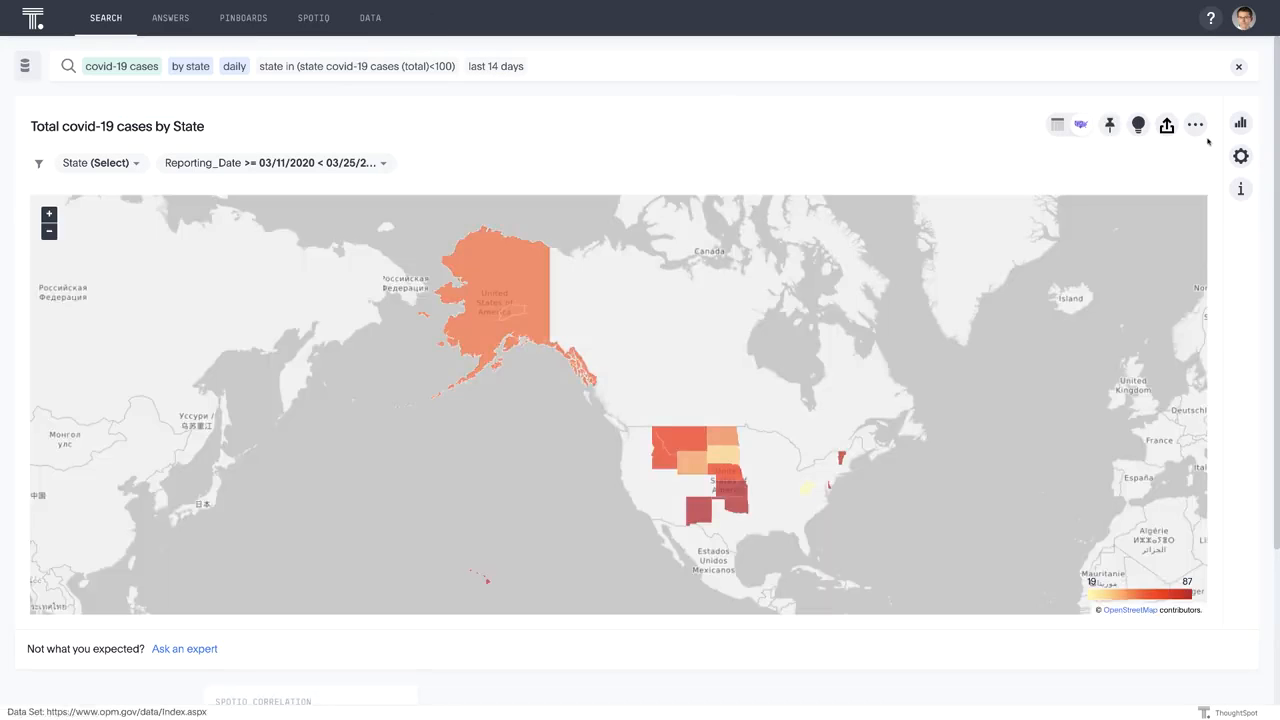
Display the daily cases by state as a line chart, and switch it to a stacked area chart
click(1240, 122)
click(1124, 248)
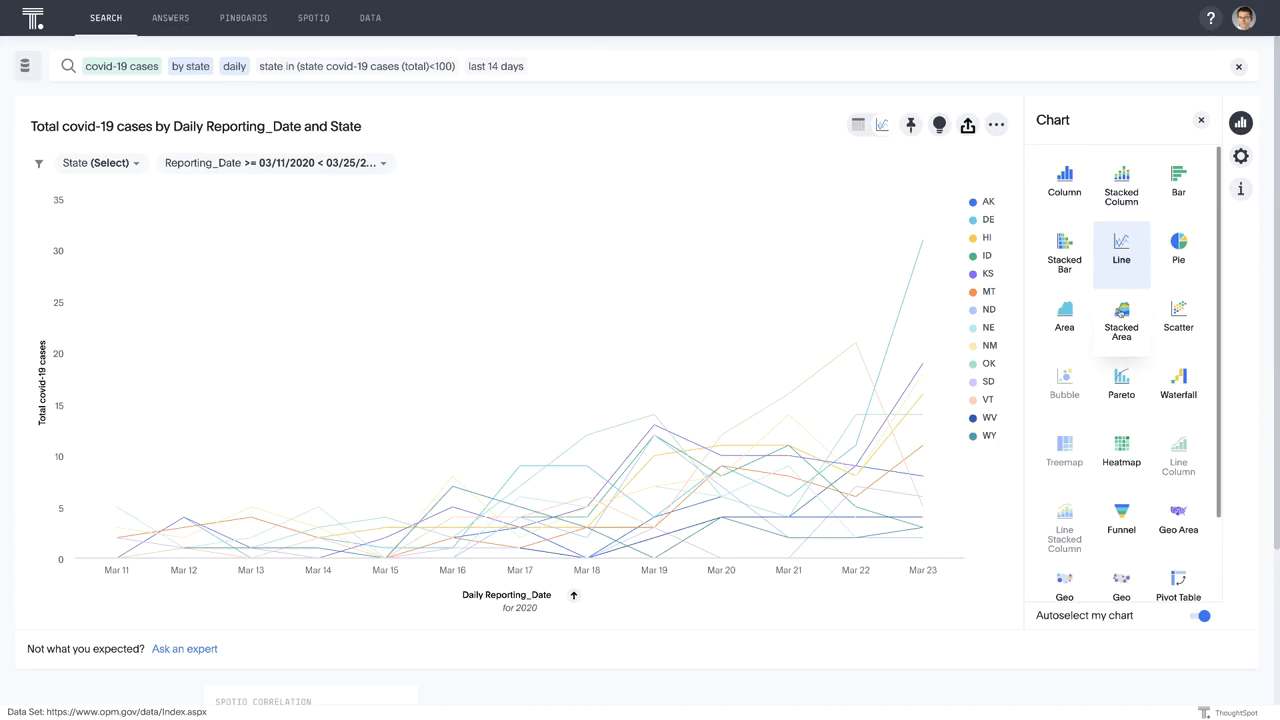
click(1122, 314)
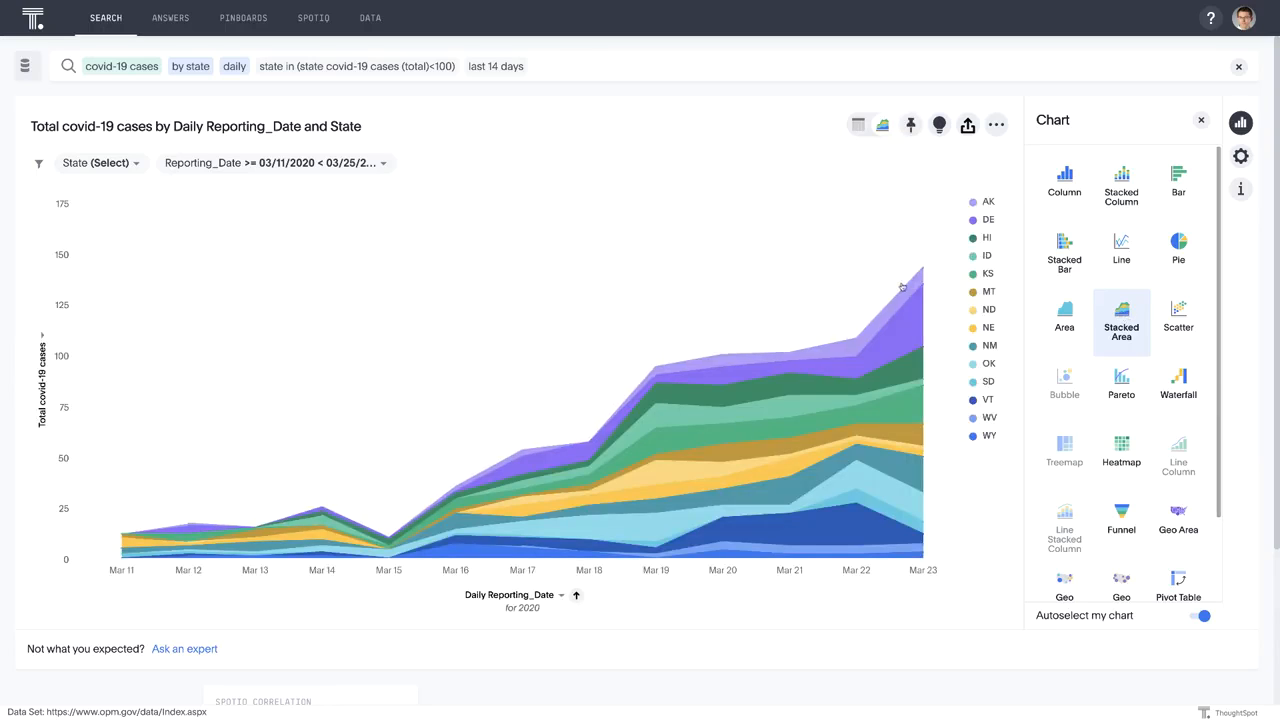
mouse_move(915, 295)
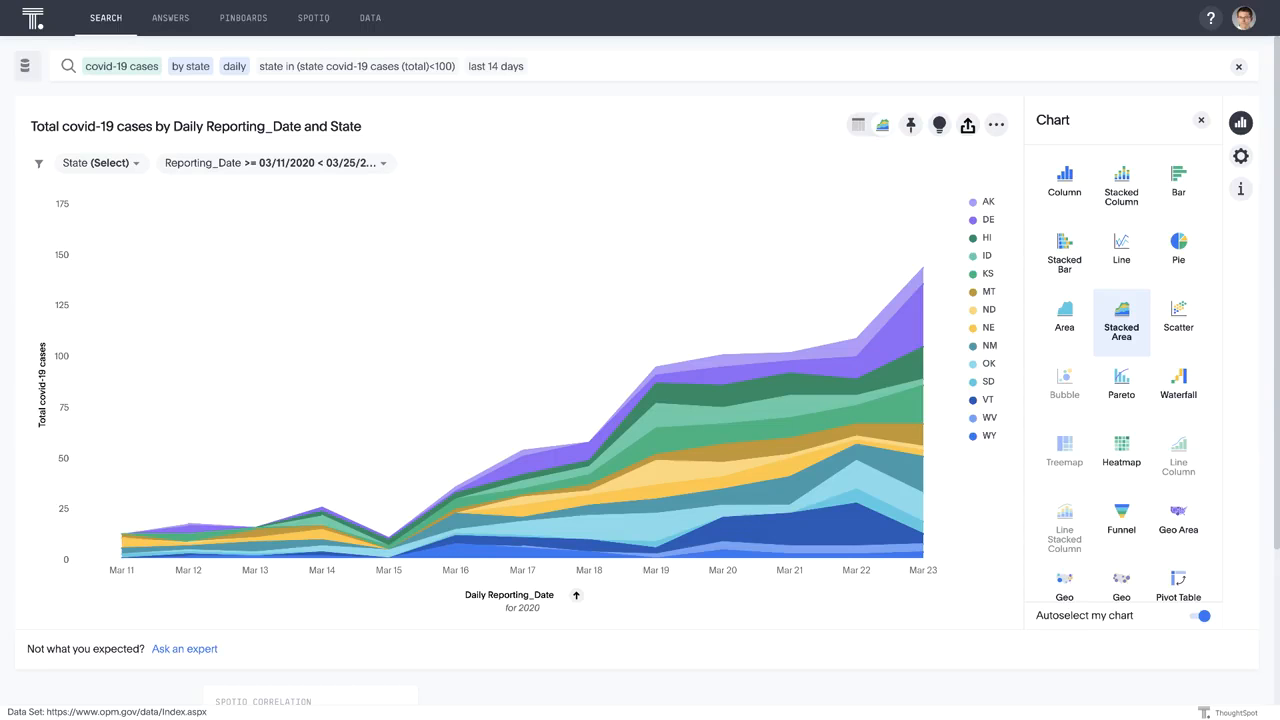
Replace the current search with a new one for employees in Delaware by agency and at-risk age
click(1238, 66)
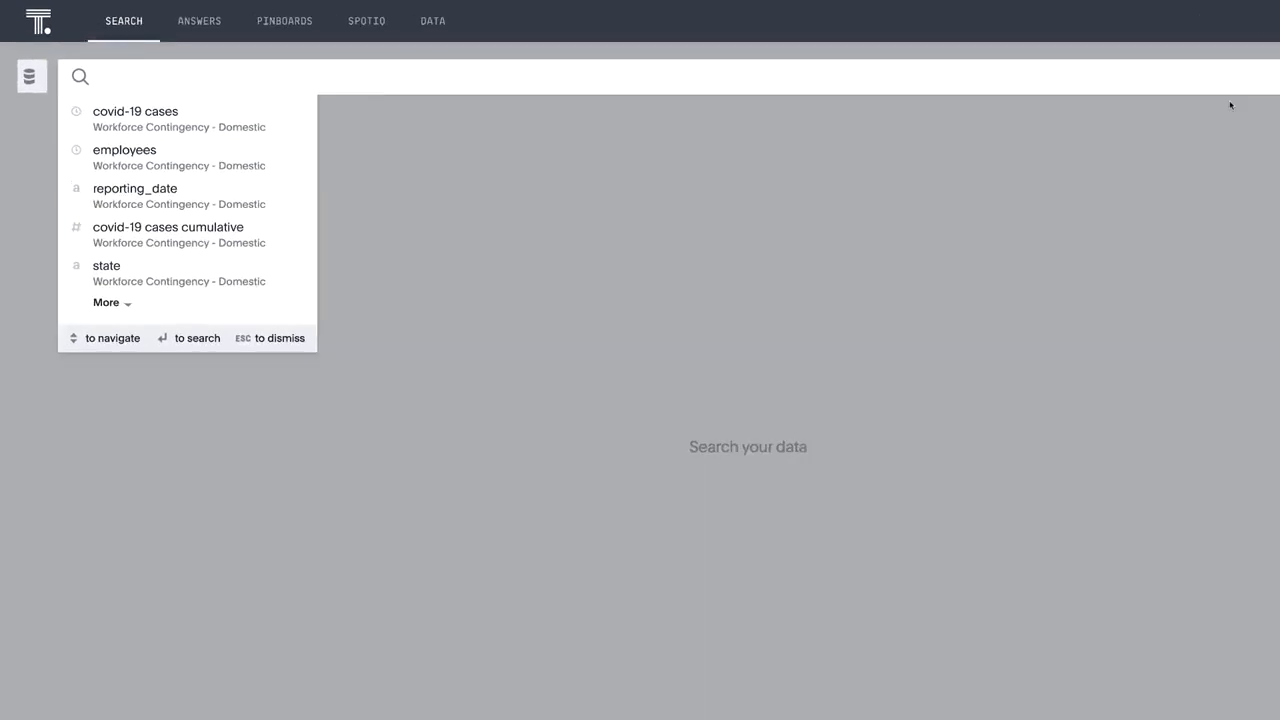
text(employ)
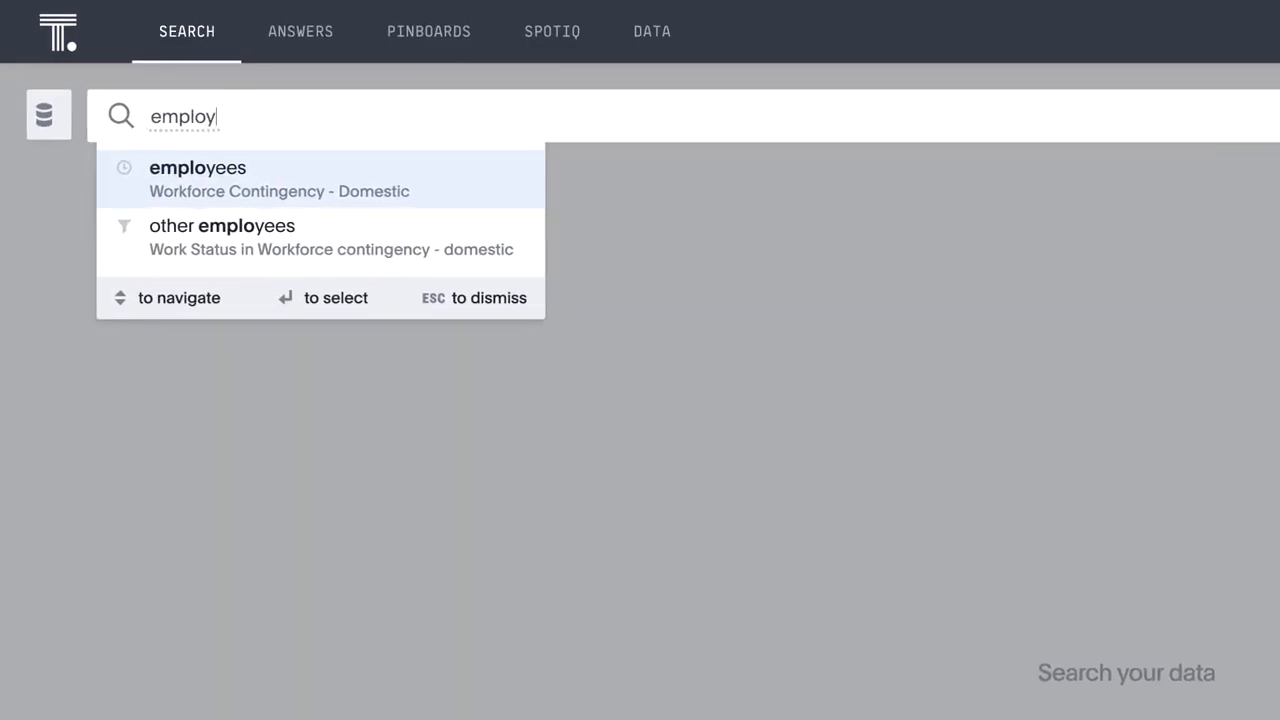
text(ees del)
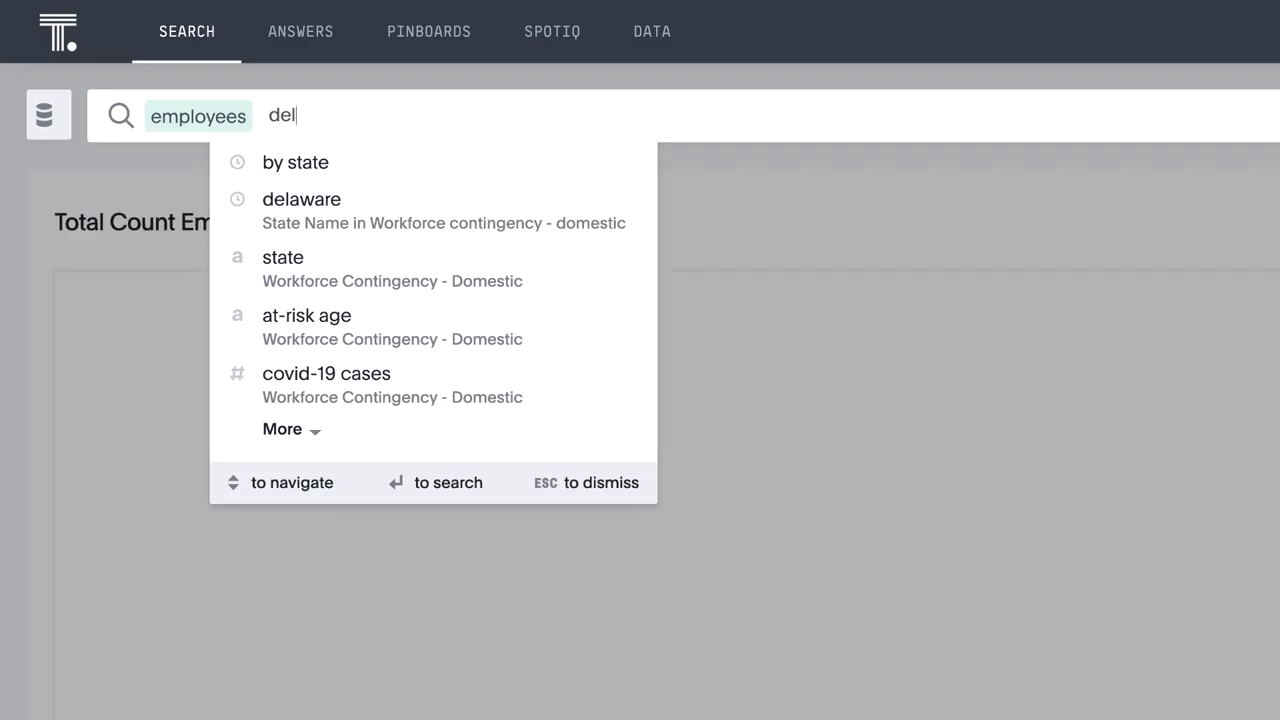
text(aware agen)
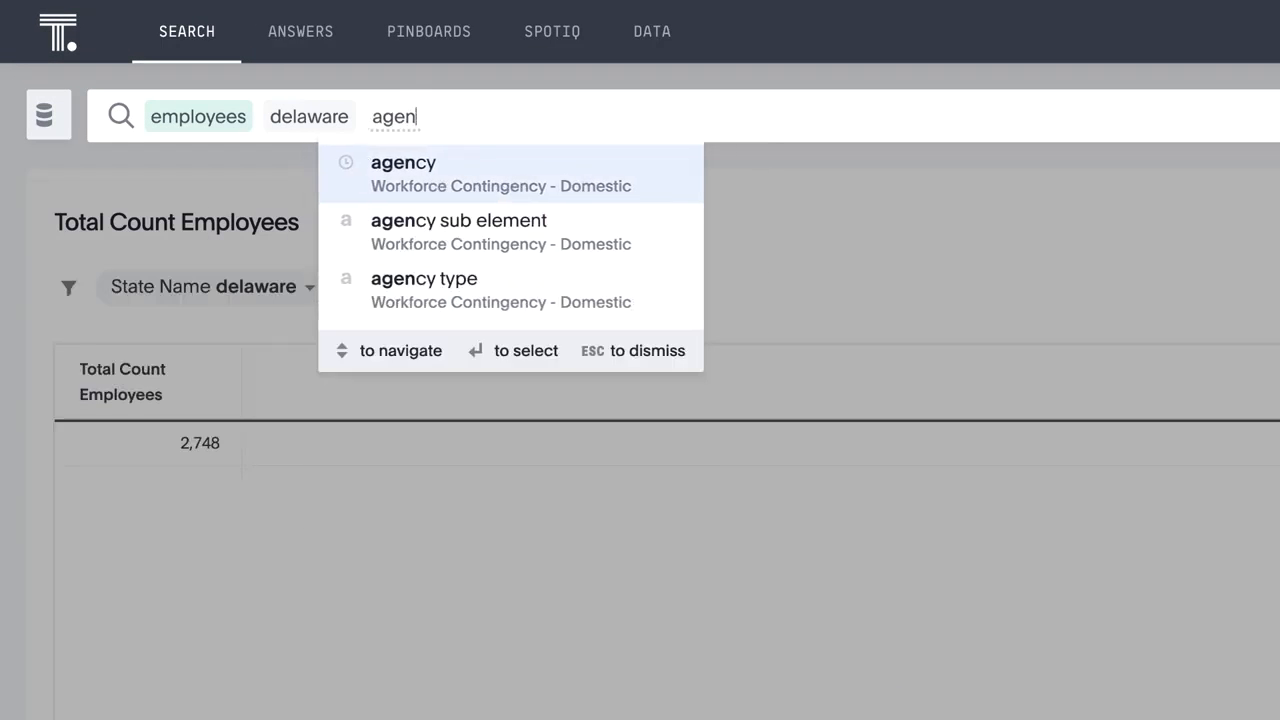
key(Return)
text(at-)
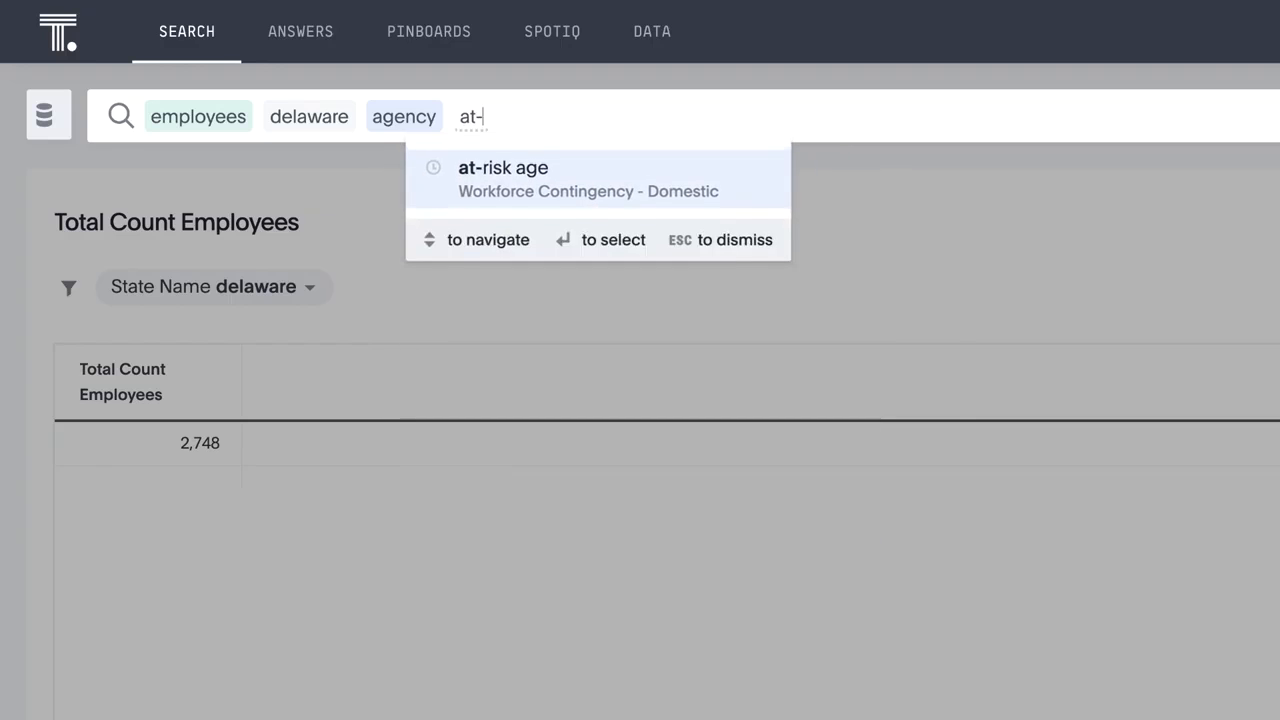
key(Return)
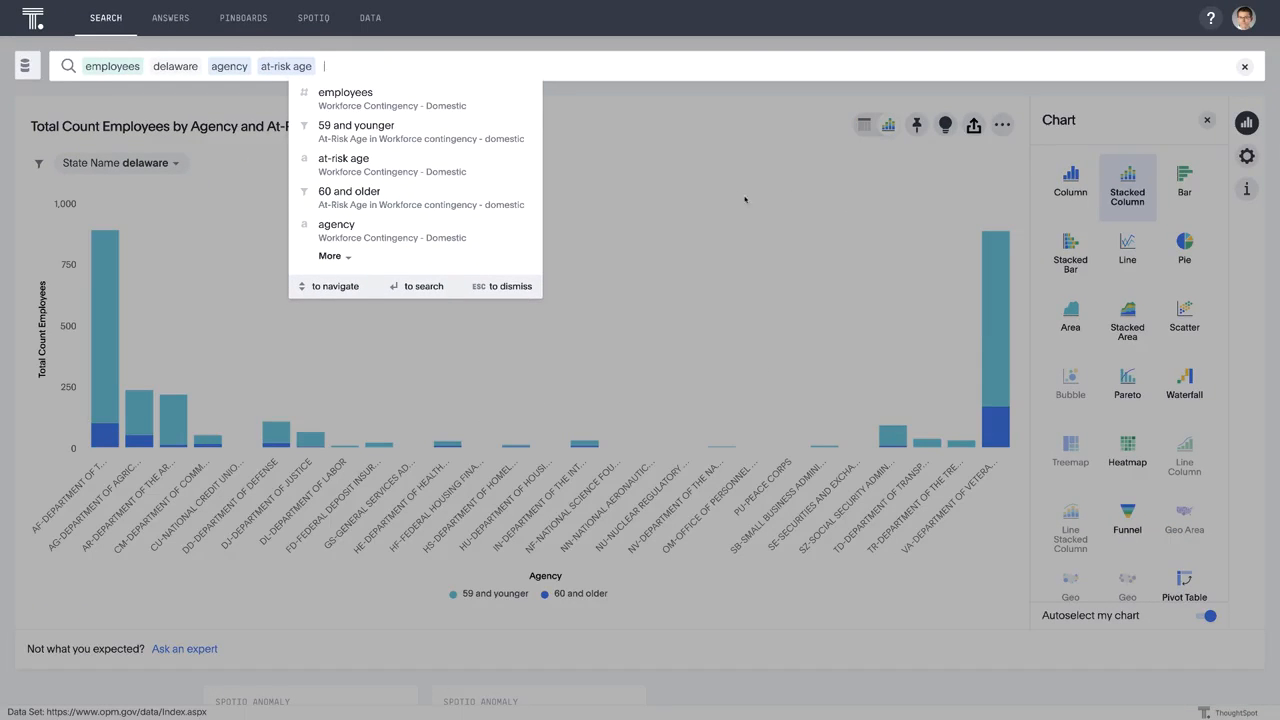
click(744, 199)
Sort the Delaware agency chart by total employees in descending order
click(42, 340)
mouse_move(115, 318)
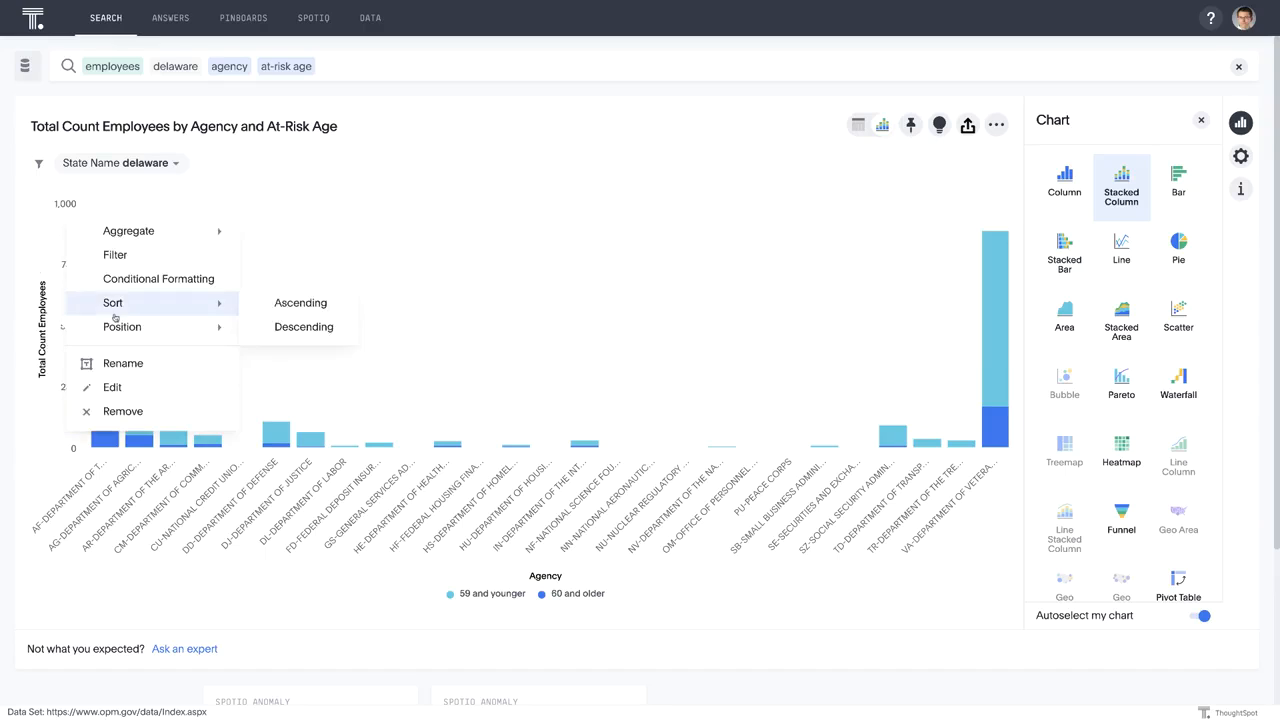
click(302, 327)
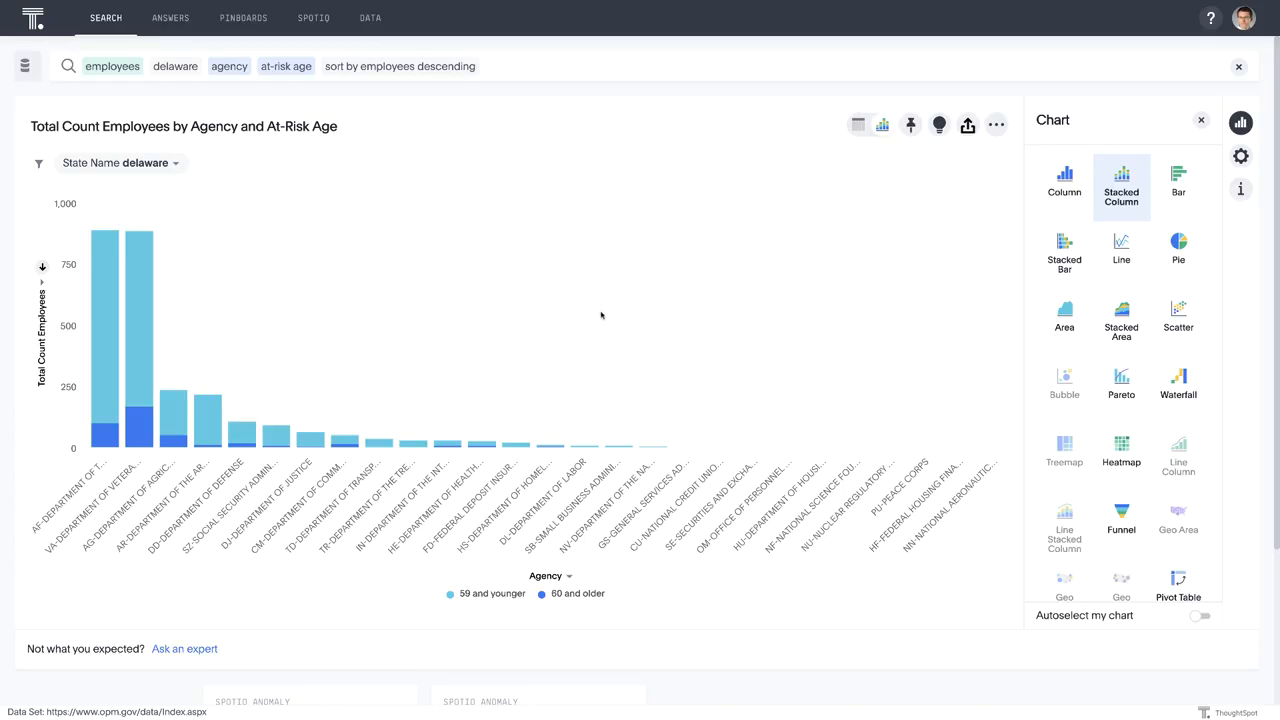
Drill down into the Department of the Air Force's 60 and older group by Occupation
mouse_move(107, 440)
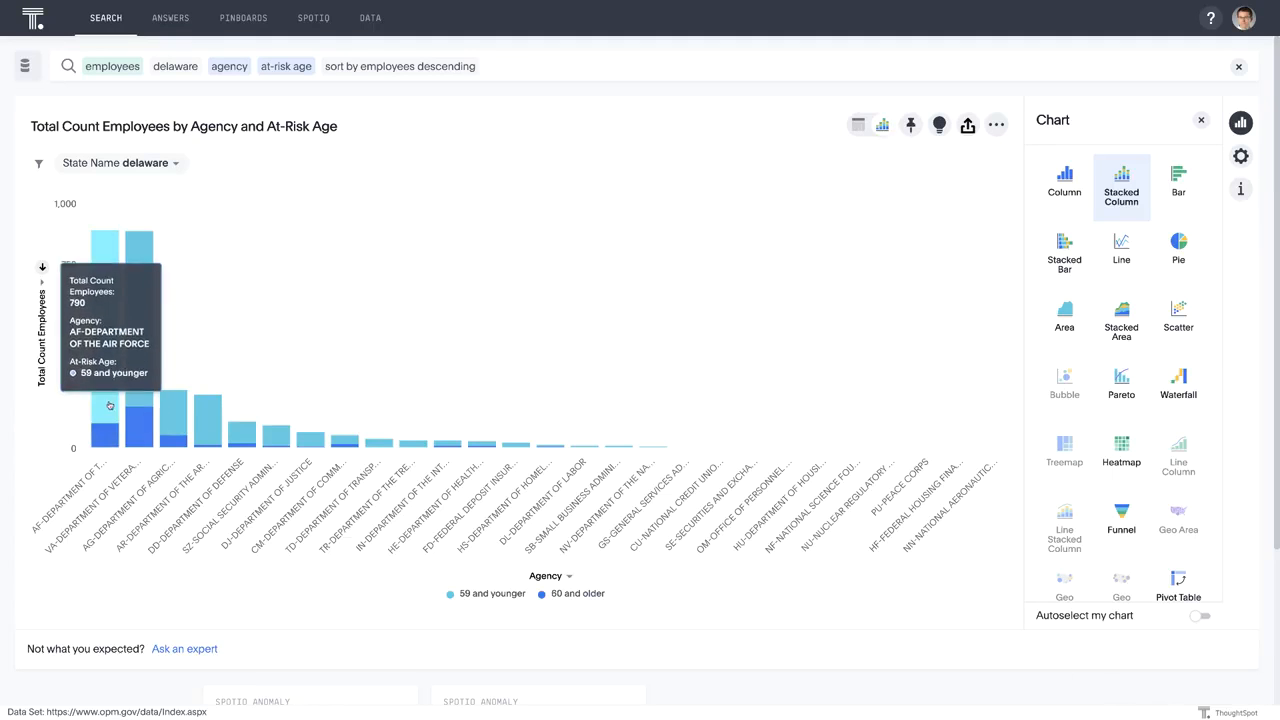
right_click(103, 433)
click(130, 234)
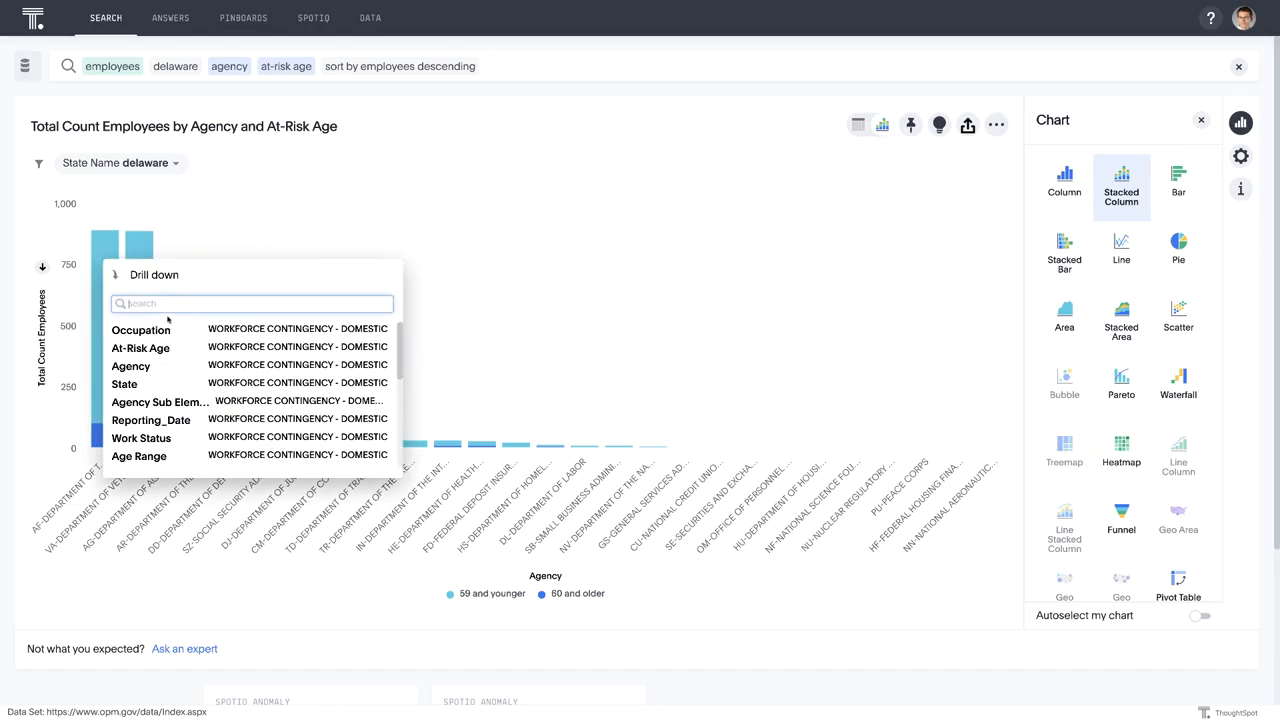
click(141, 330)
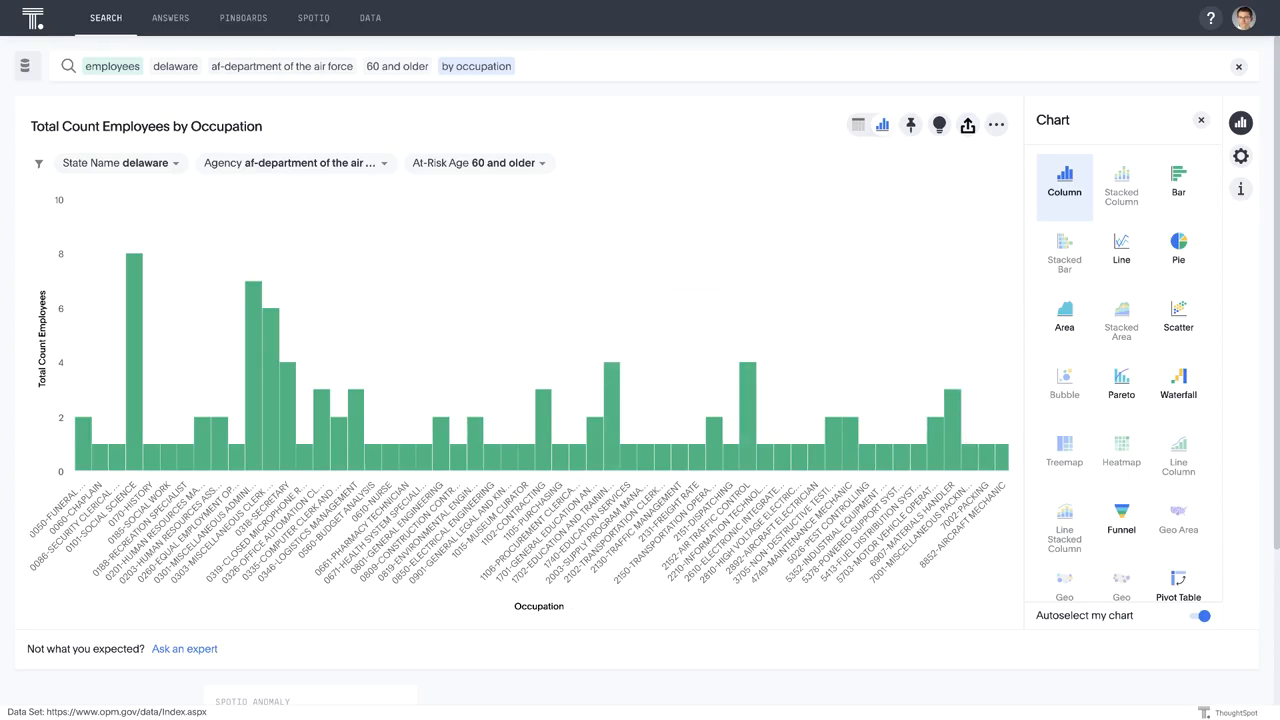
Limit the Air Force occupation breakdown to the top 10
click(556, 60)
text(t)
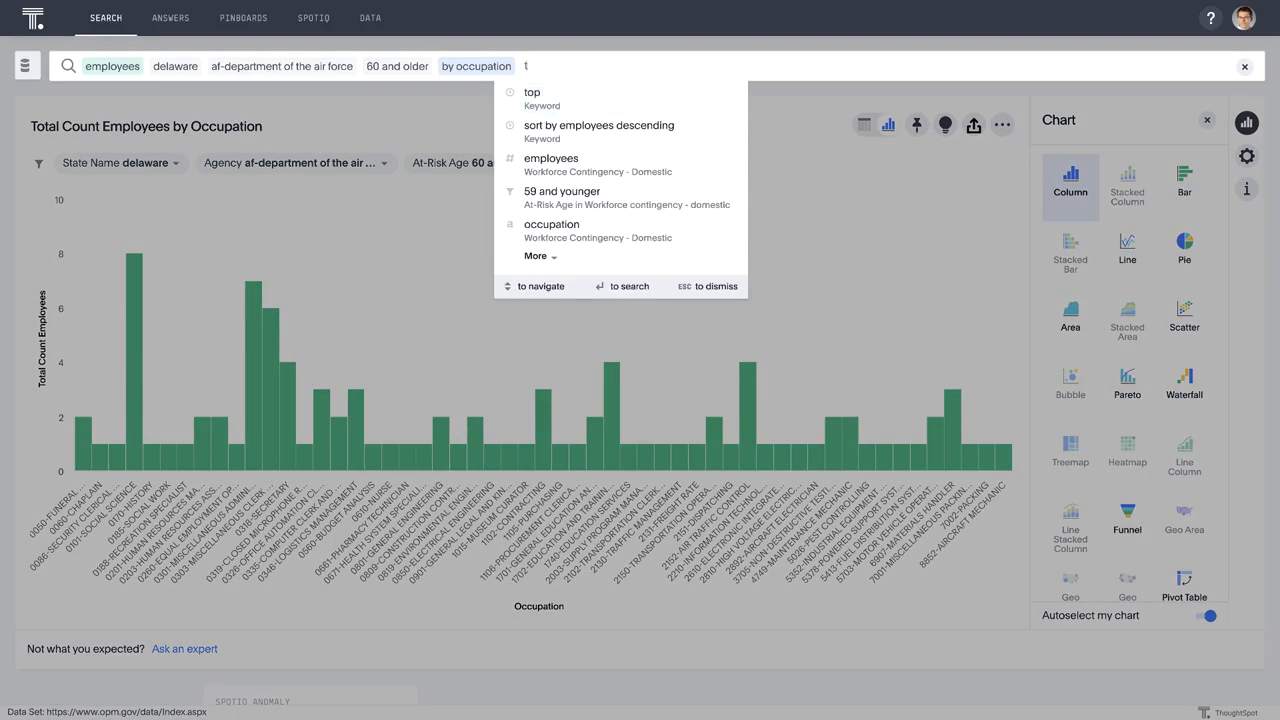
text(op 10)
key(Return)
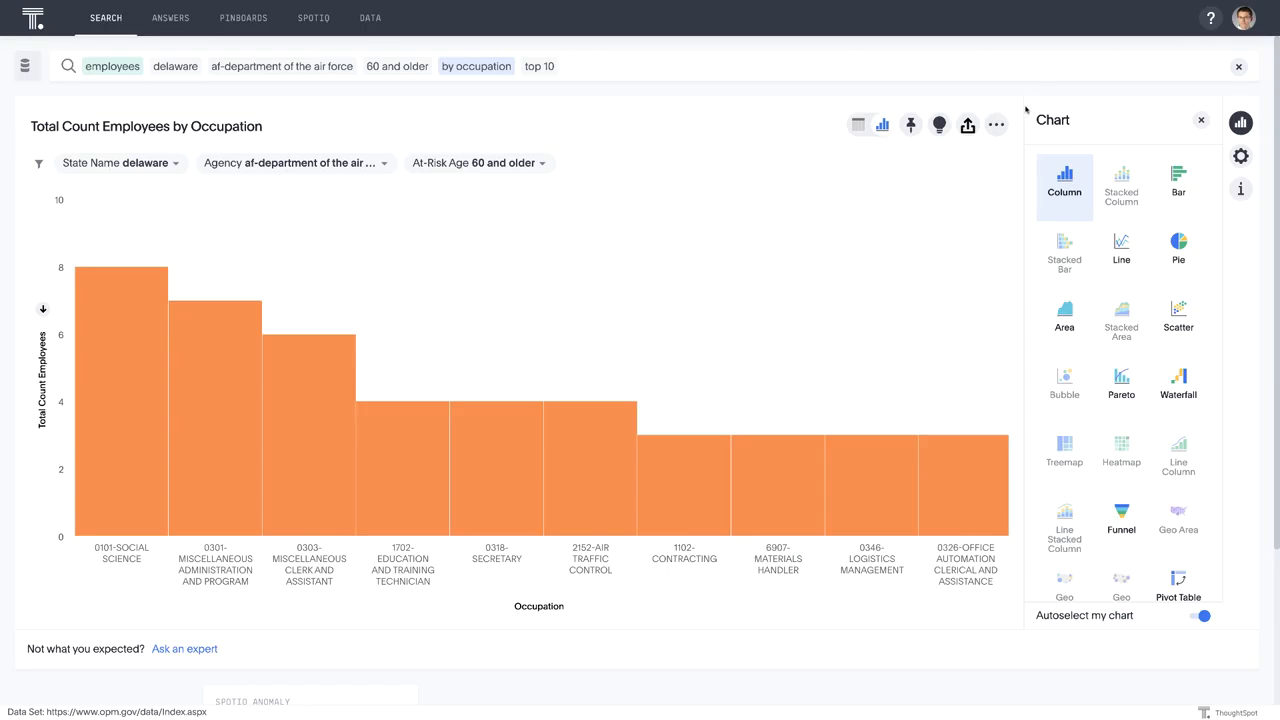
Replace the current search with a new one for employees in the 0391-telecommunications occupation
click(1239, 66)
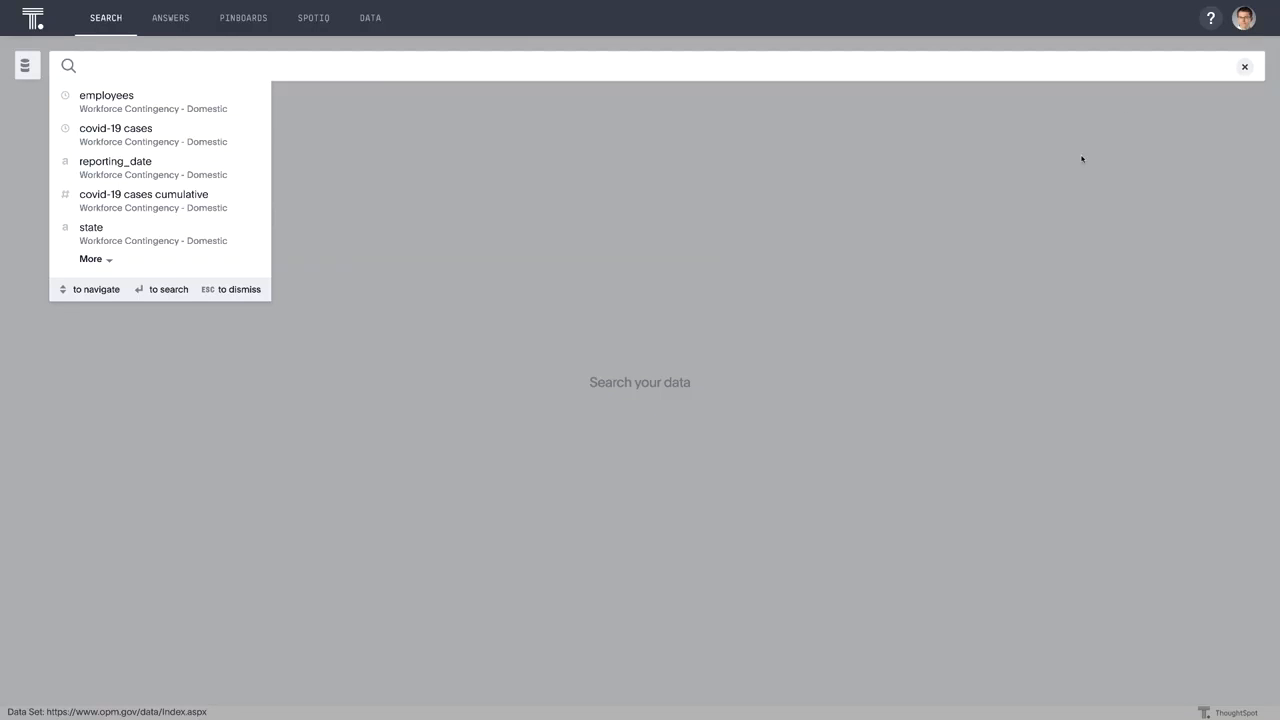
text(empl)
key(Down)
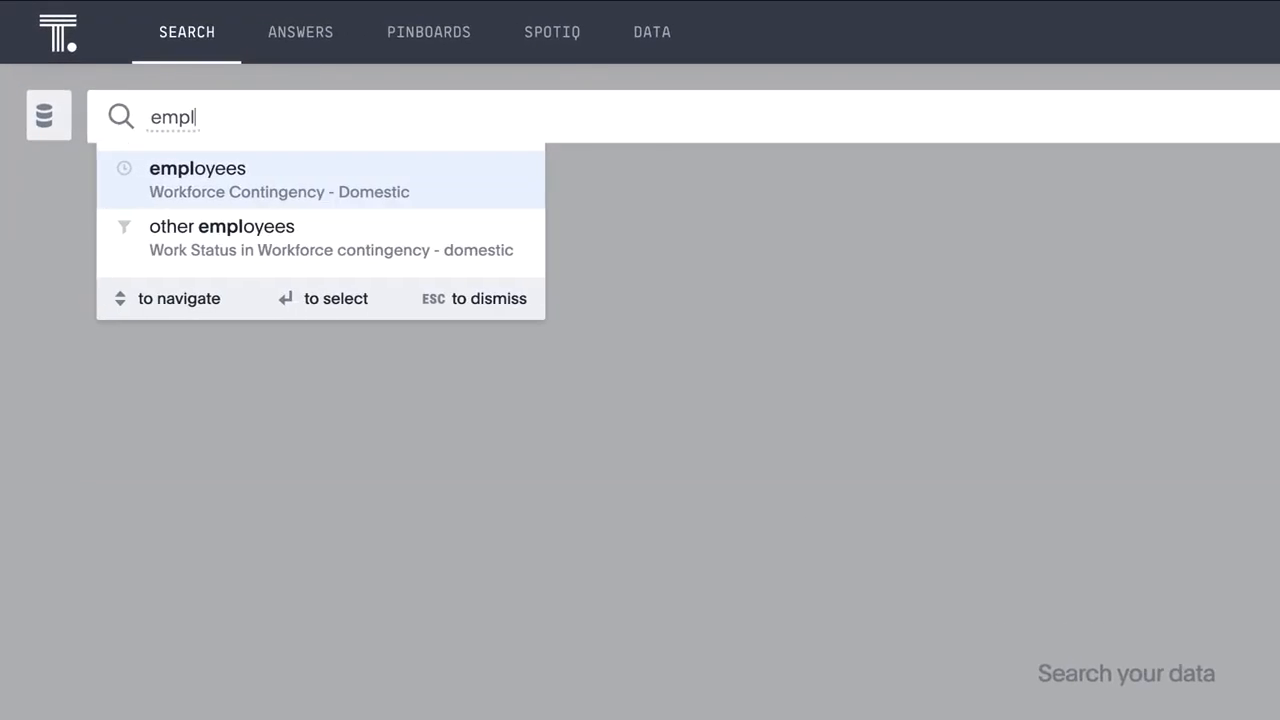
key(Return)
text(tele)
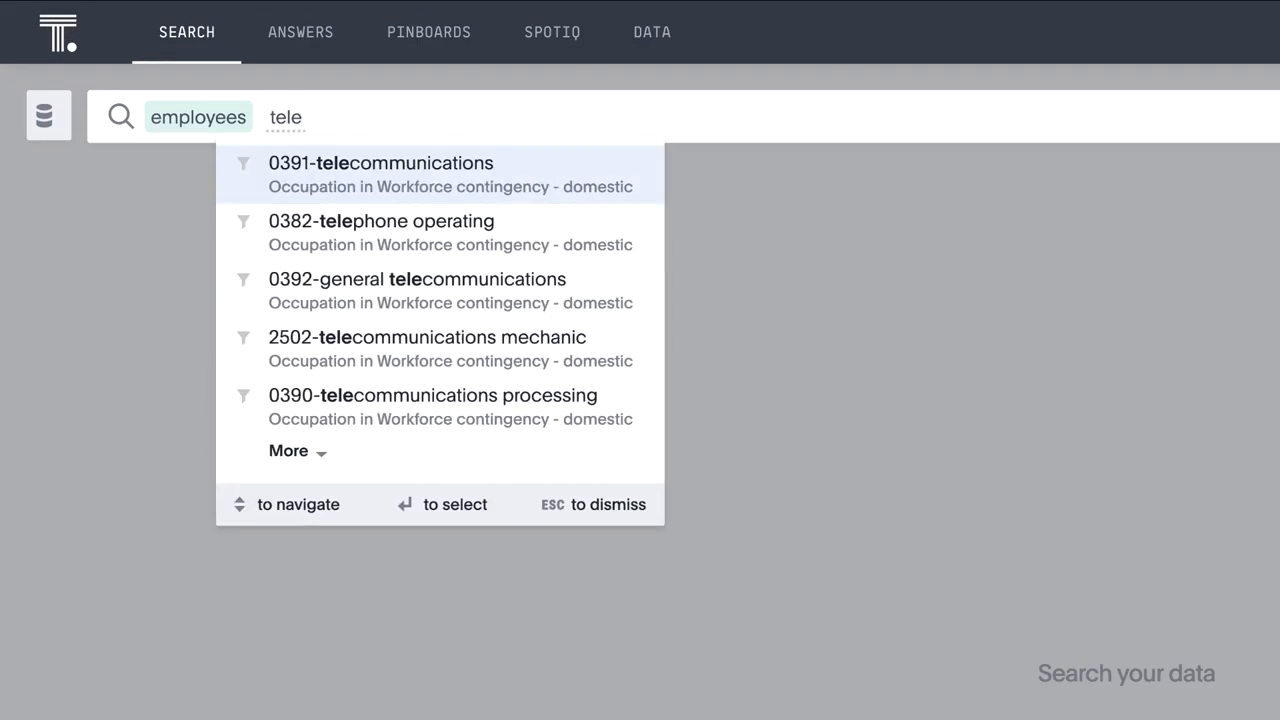
key(Return)
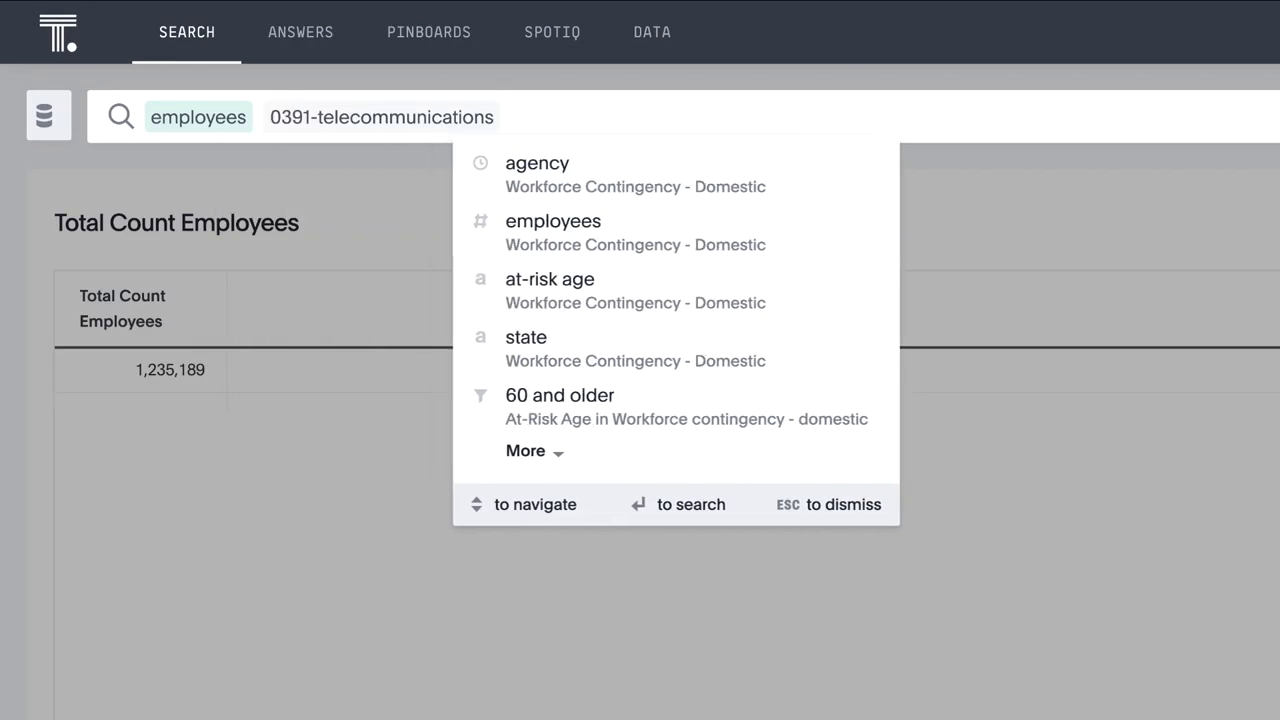
Break down the telecommunications employee search by agency and state
text(agen)
key(Return)
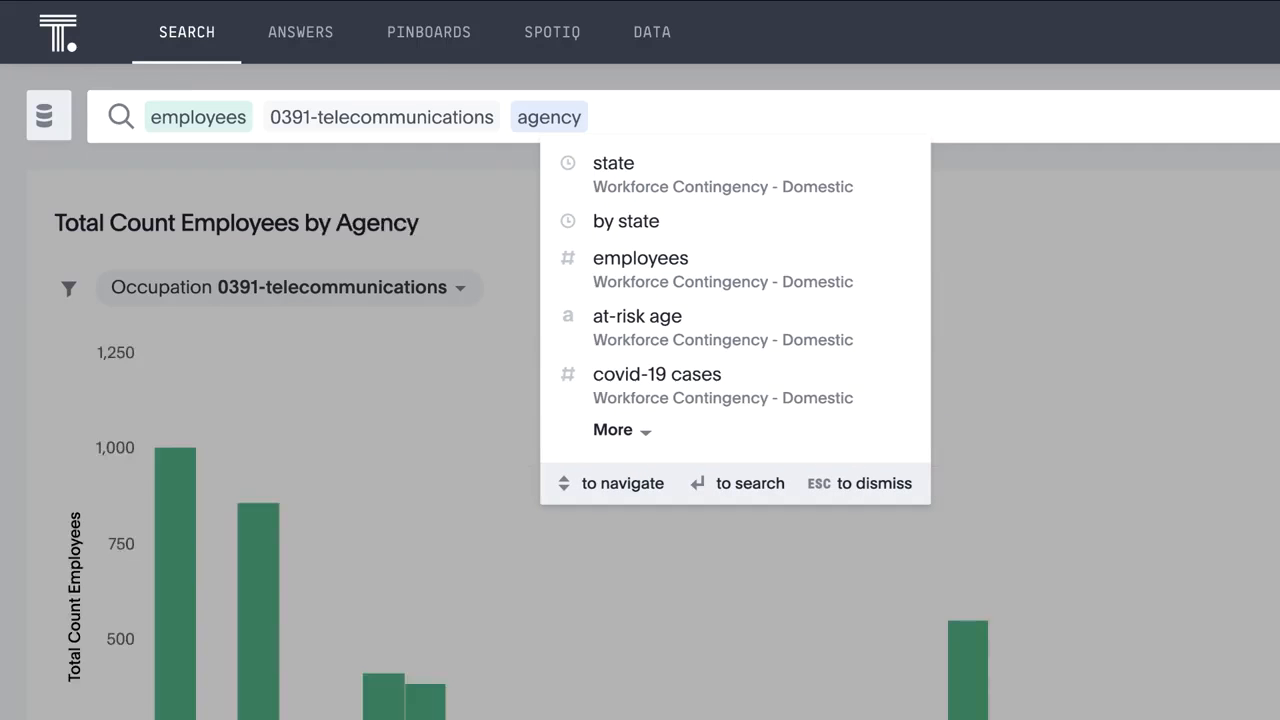
text(state)
key(Return)
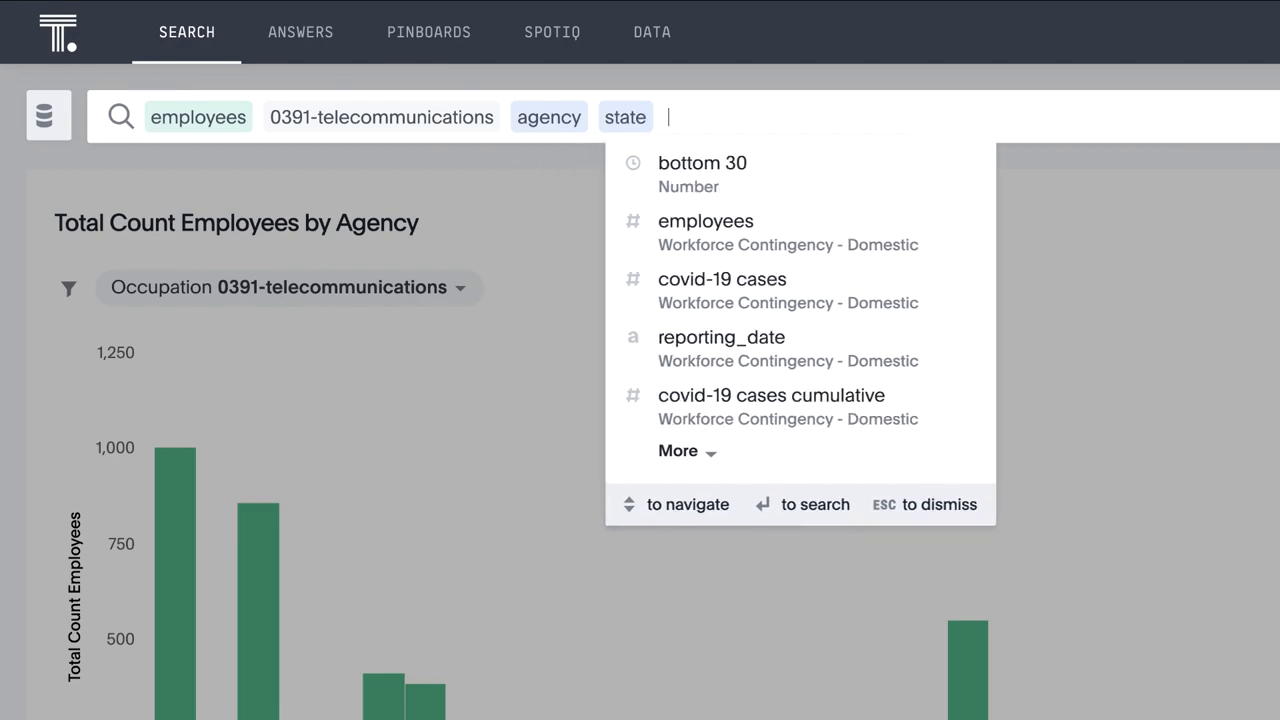
Limit the telecommunications search to the bottom 30 and display the results as a table
text(bottom)
key(Return)
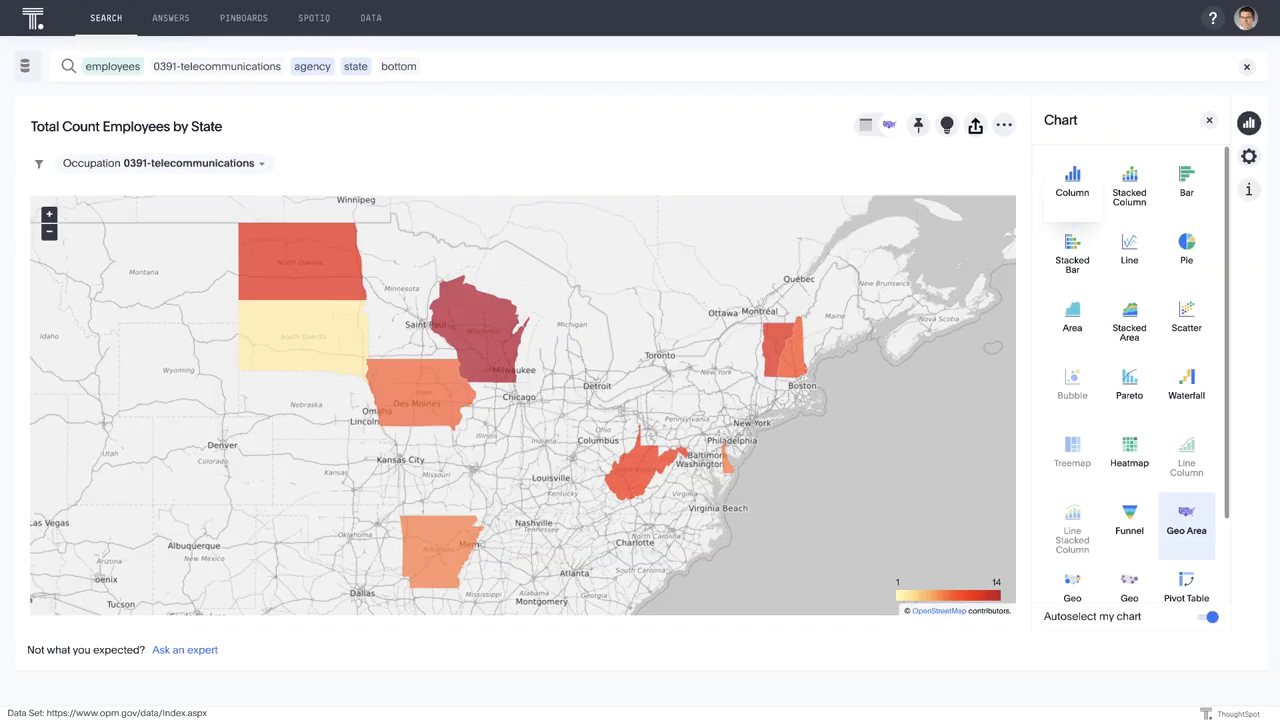
click(416, 64)
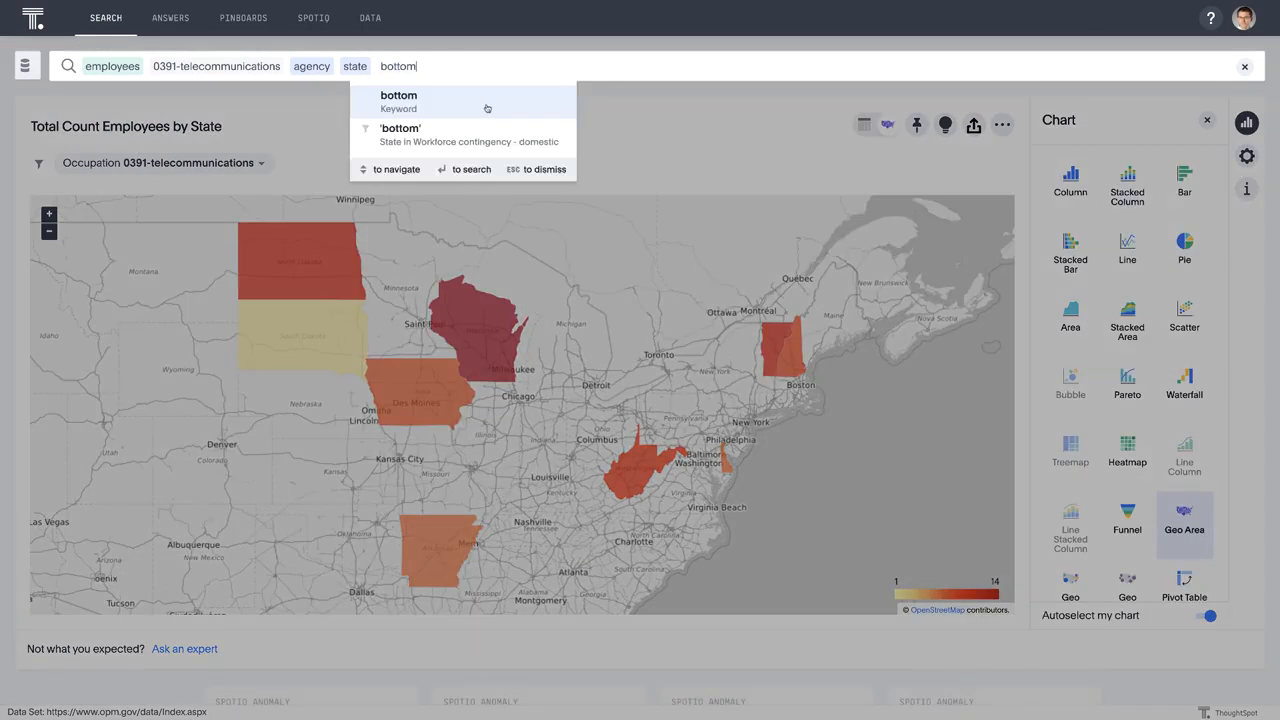
text(30)
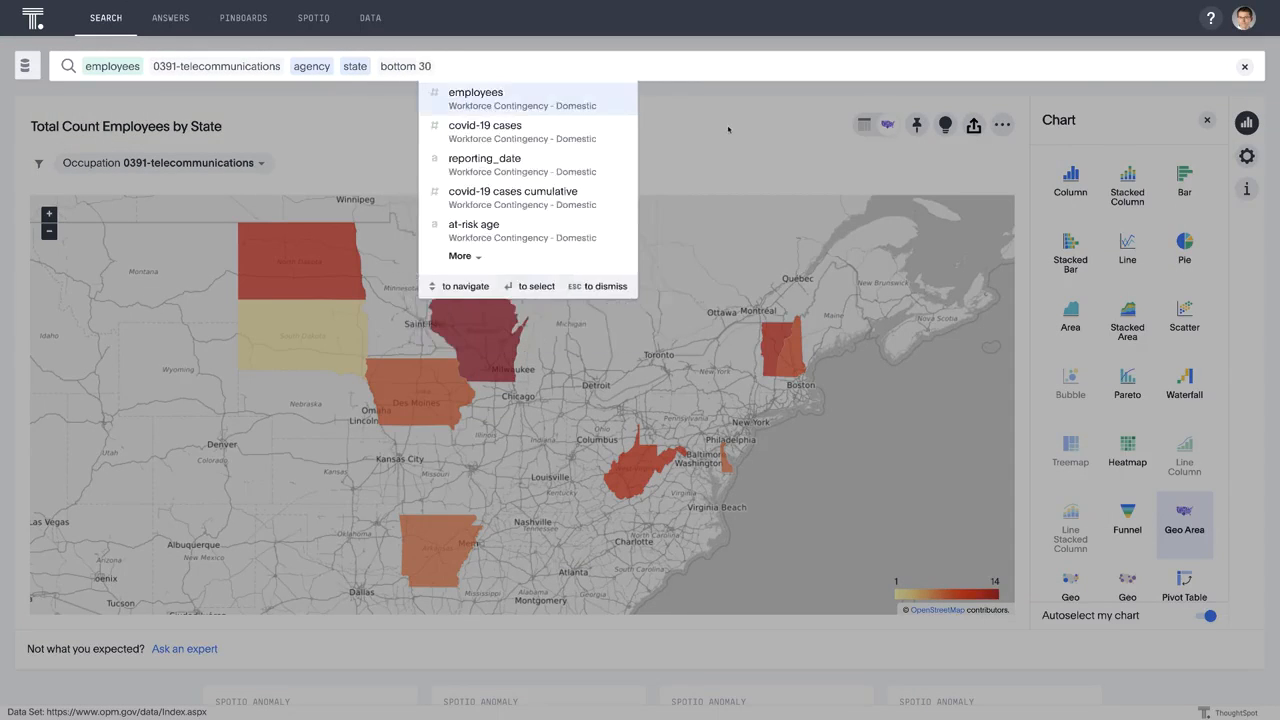
key(Return)
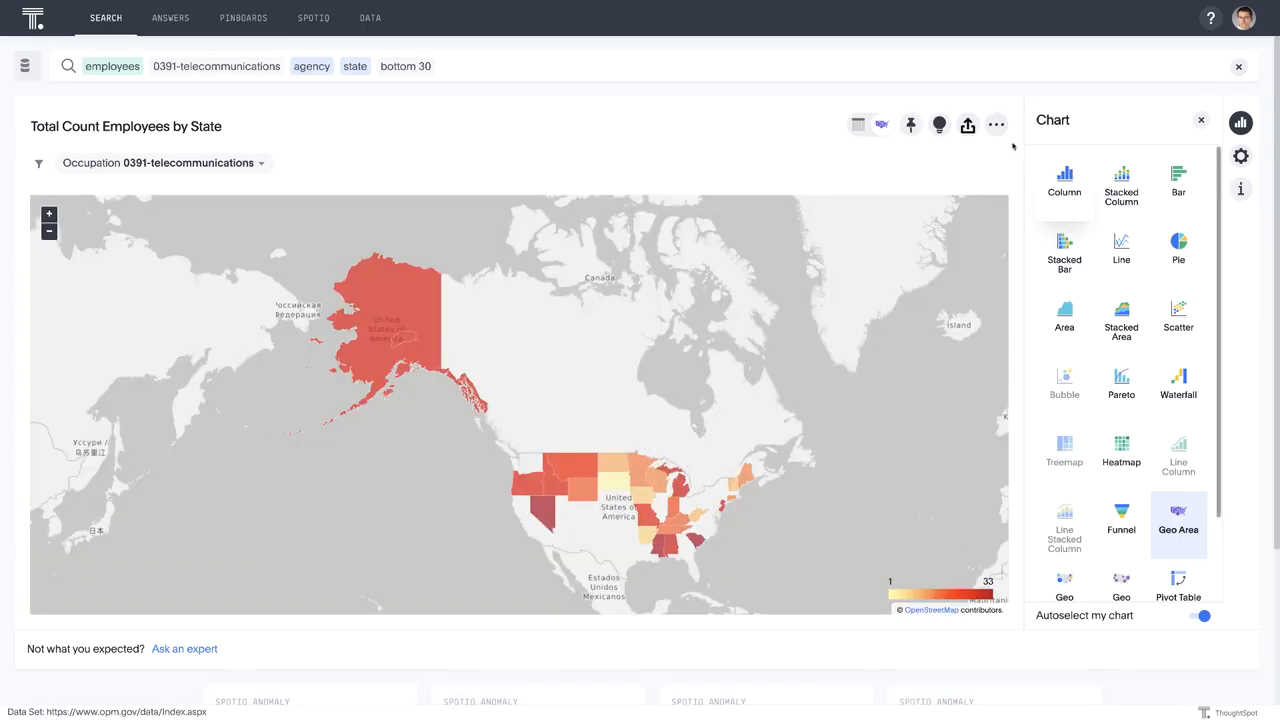
click(858, 124)
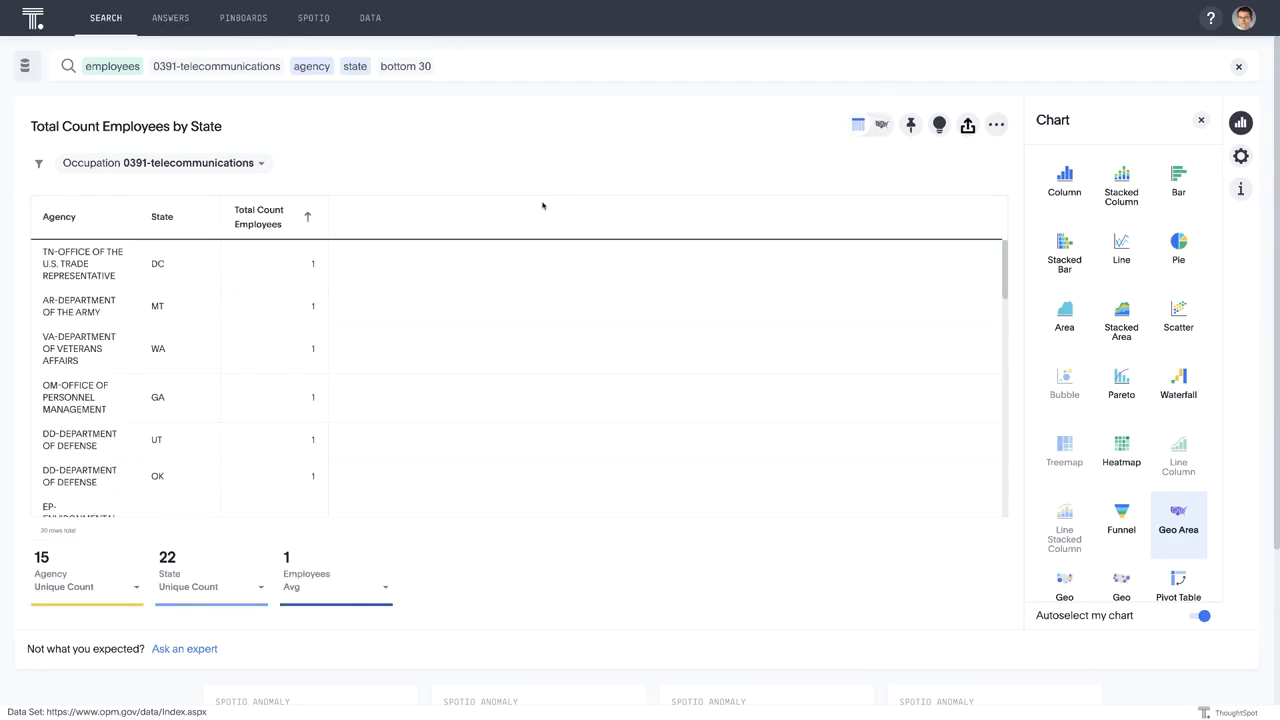